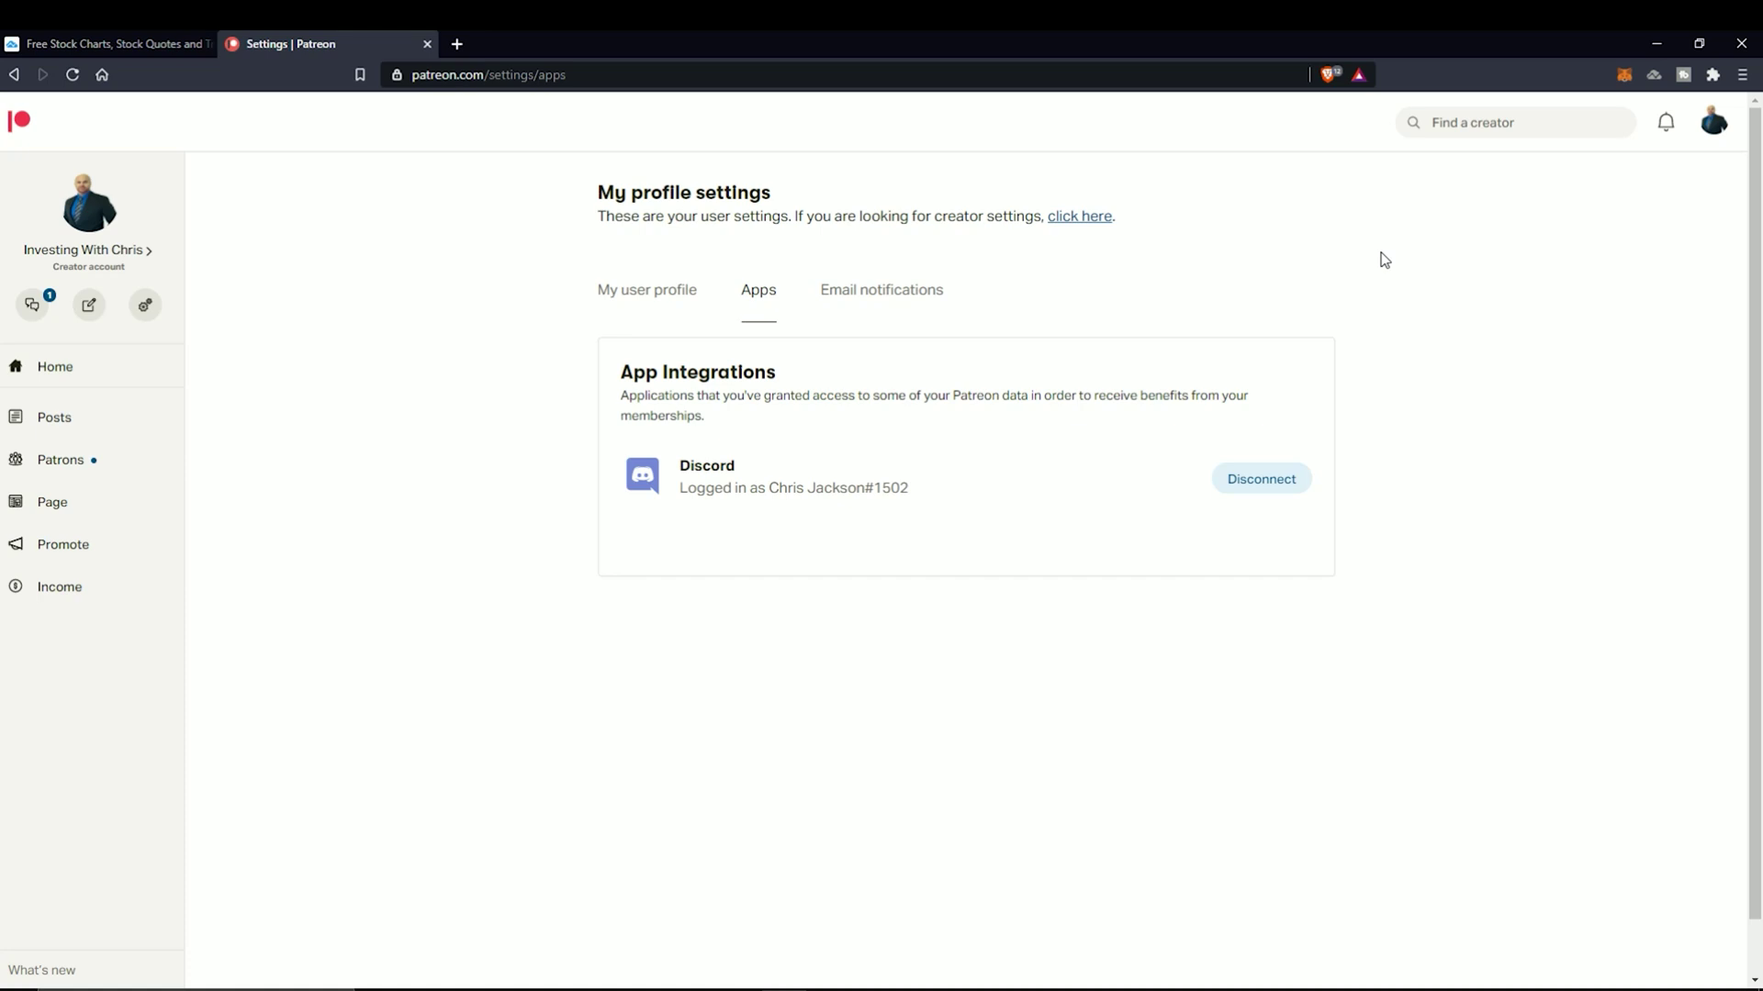
Switch from the Patreon settings page to the TradingView home page
{"action": "left_click", "coordinate": [1711, 131]}
{"action": "left_click", "coordinate": [108, 44]}
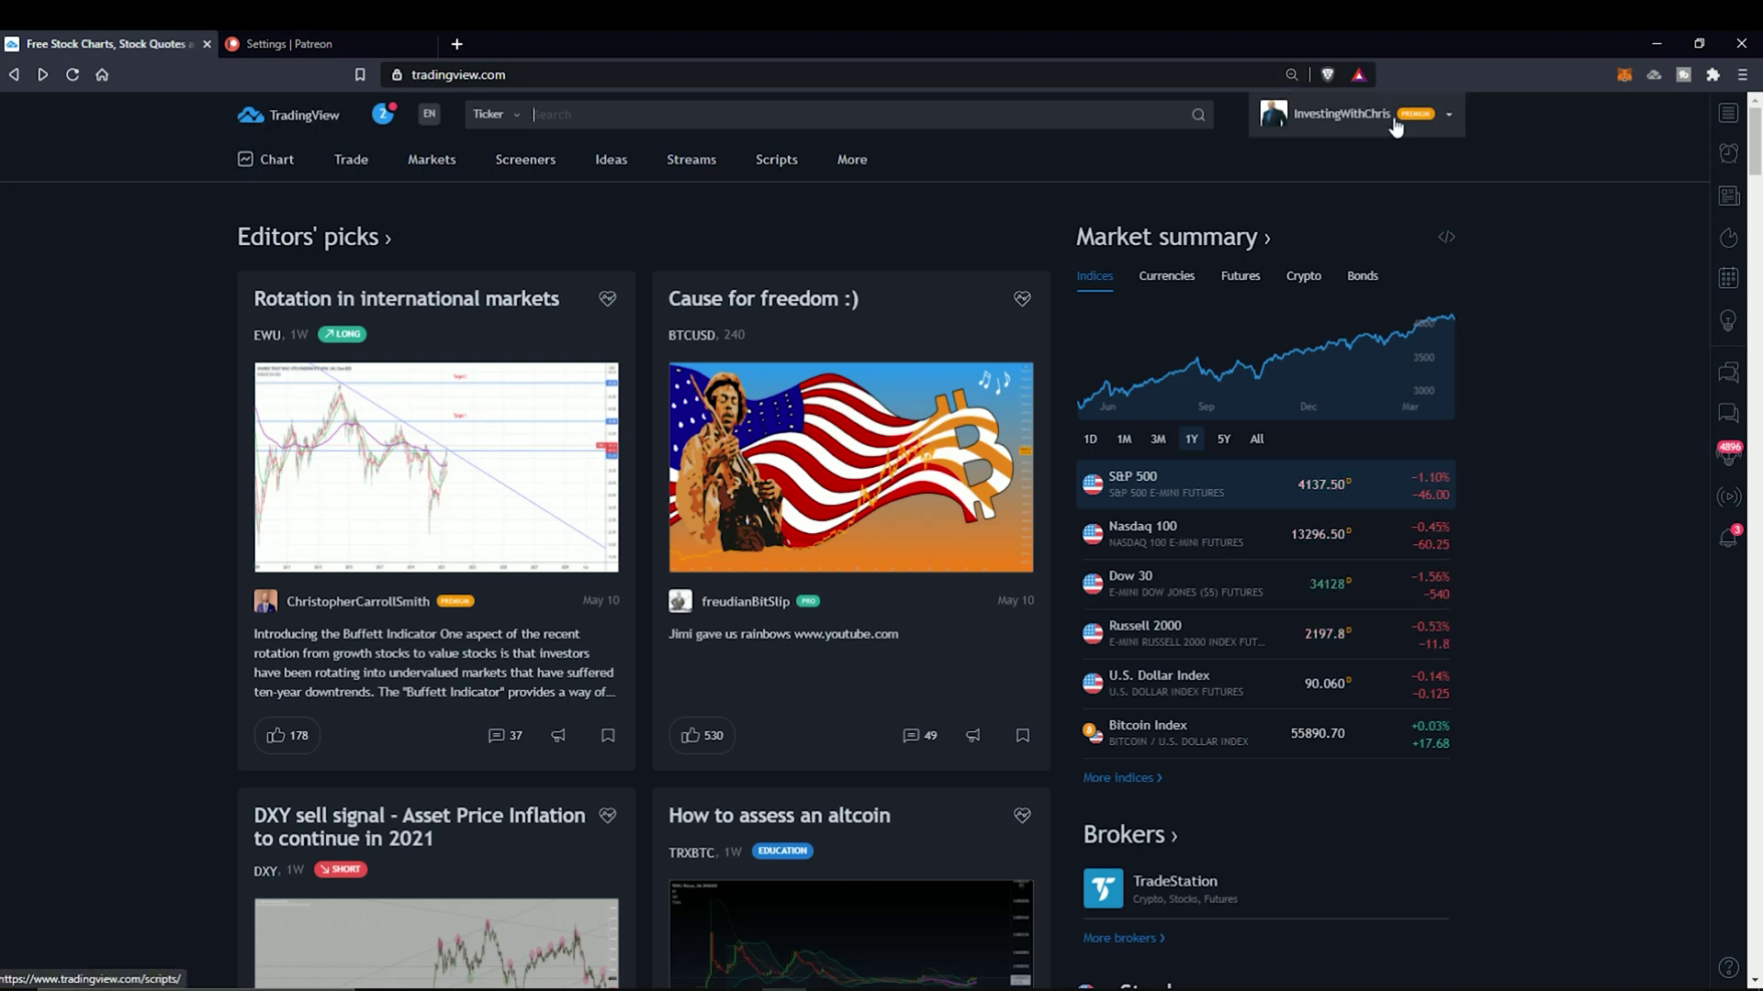
Turn the account's dark color theme off and on again
{"action": "left_click", "coordinate": [1341, 114]}
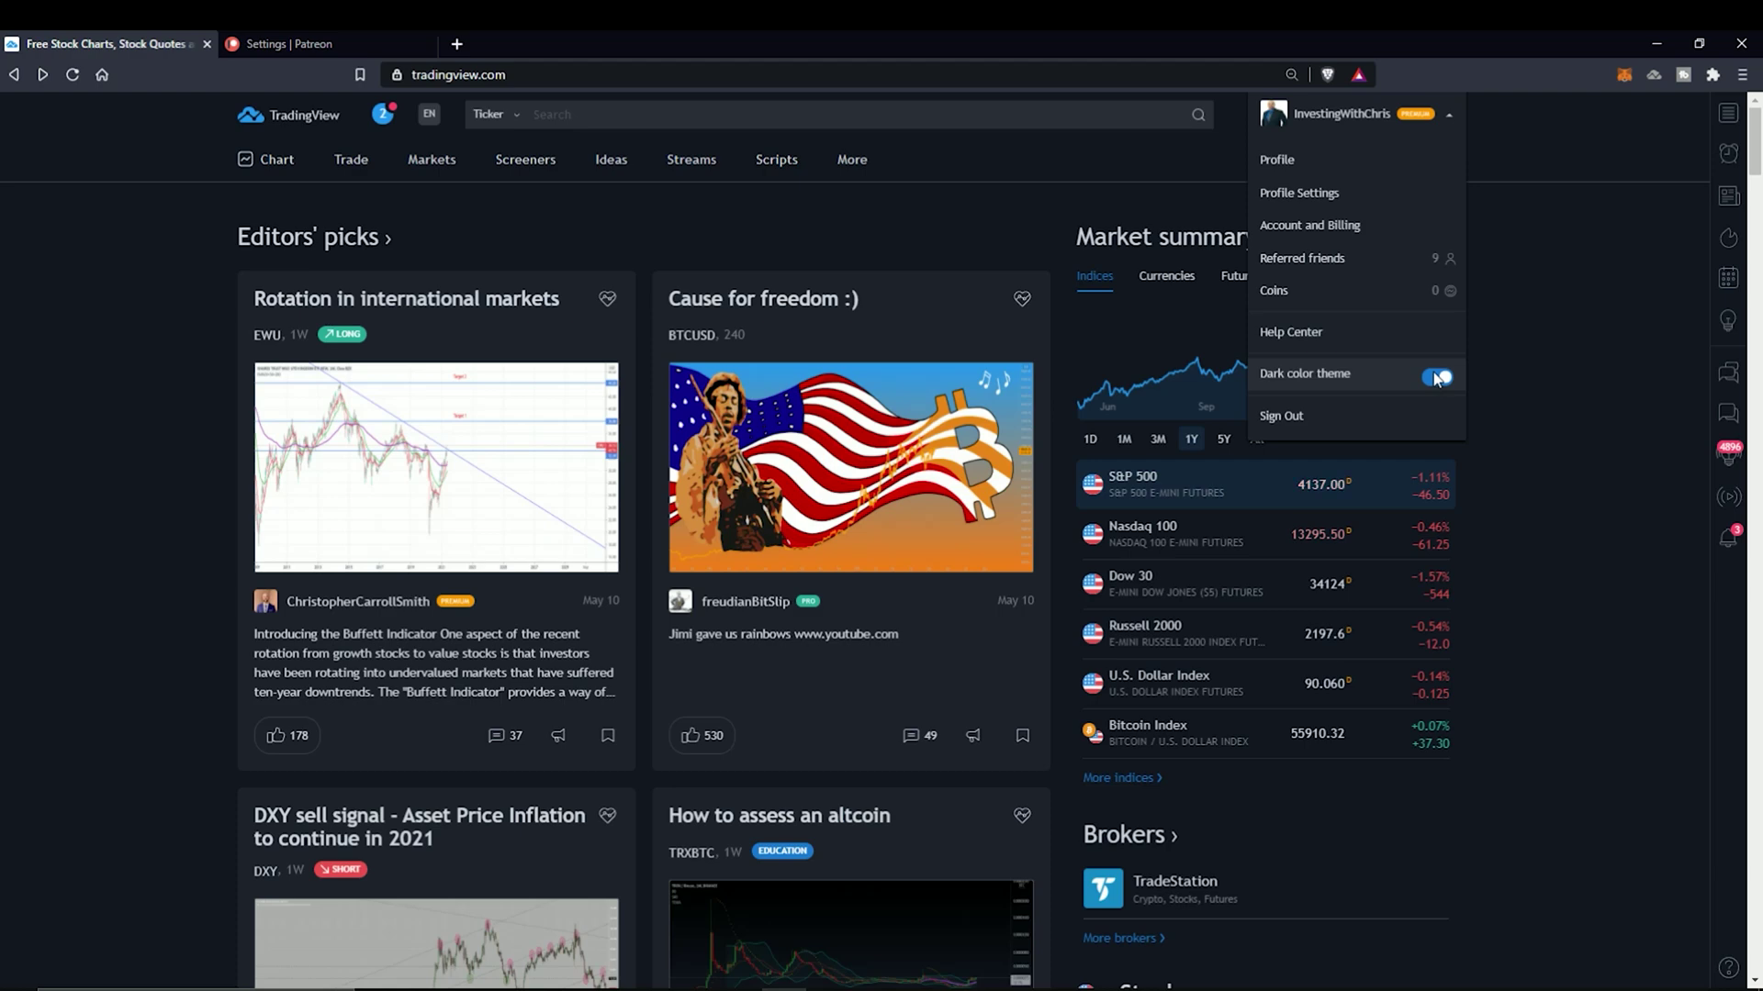
{"action": "left_click", "coordinate": [1439, 377]}
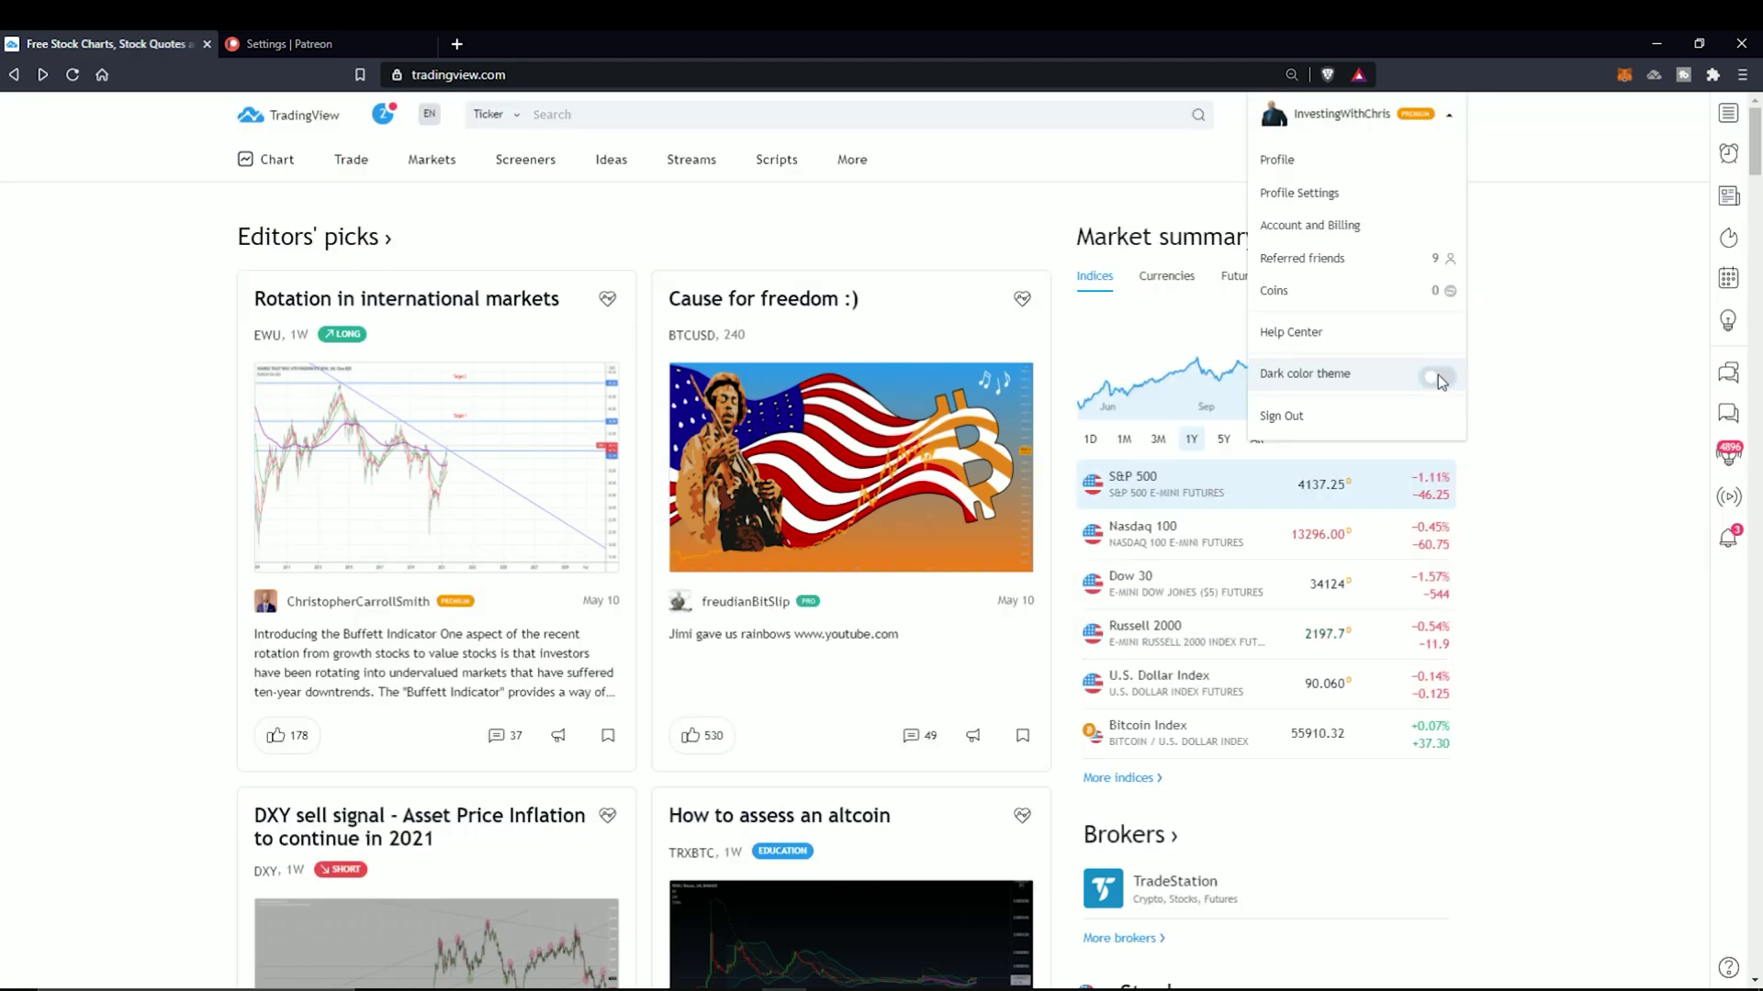
{"action": "left_click", "coordinate": [1439, 377]}
Open the XLMUSD chart and remove the duplicate volume indicator
{"action": "left_click", "coordinate": [275, 164]}
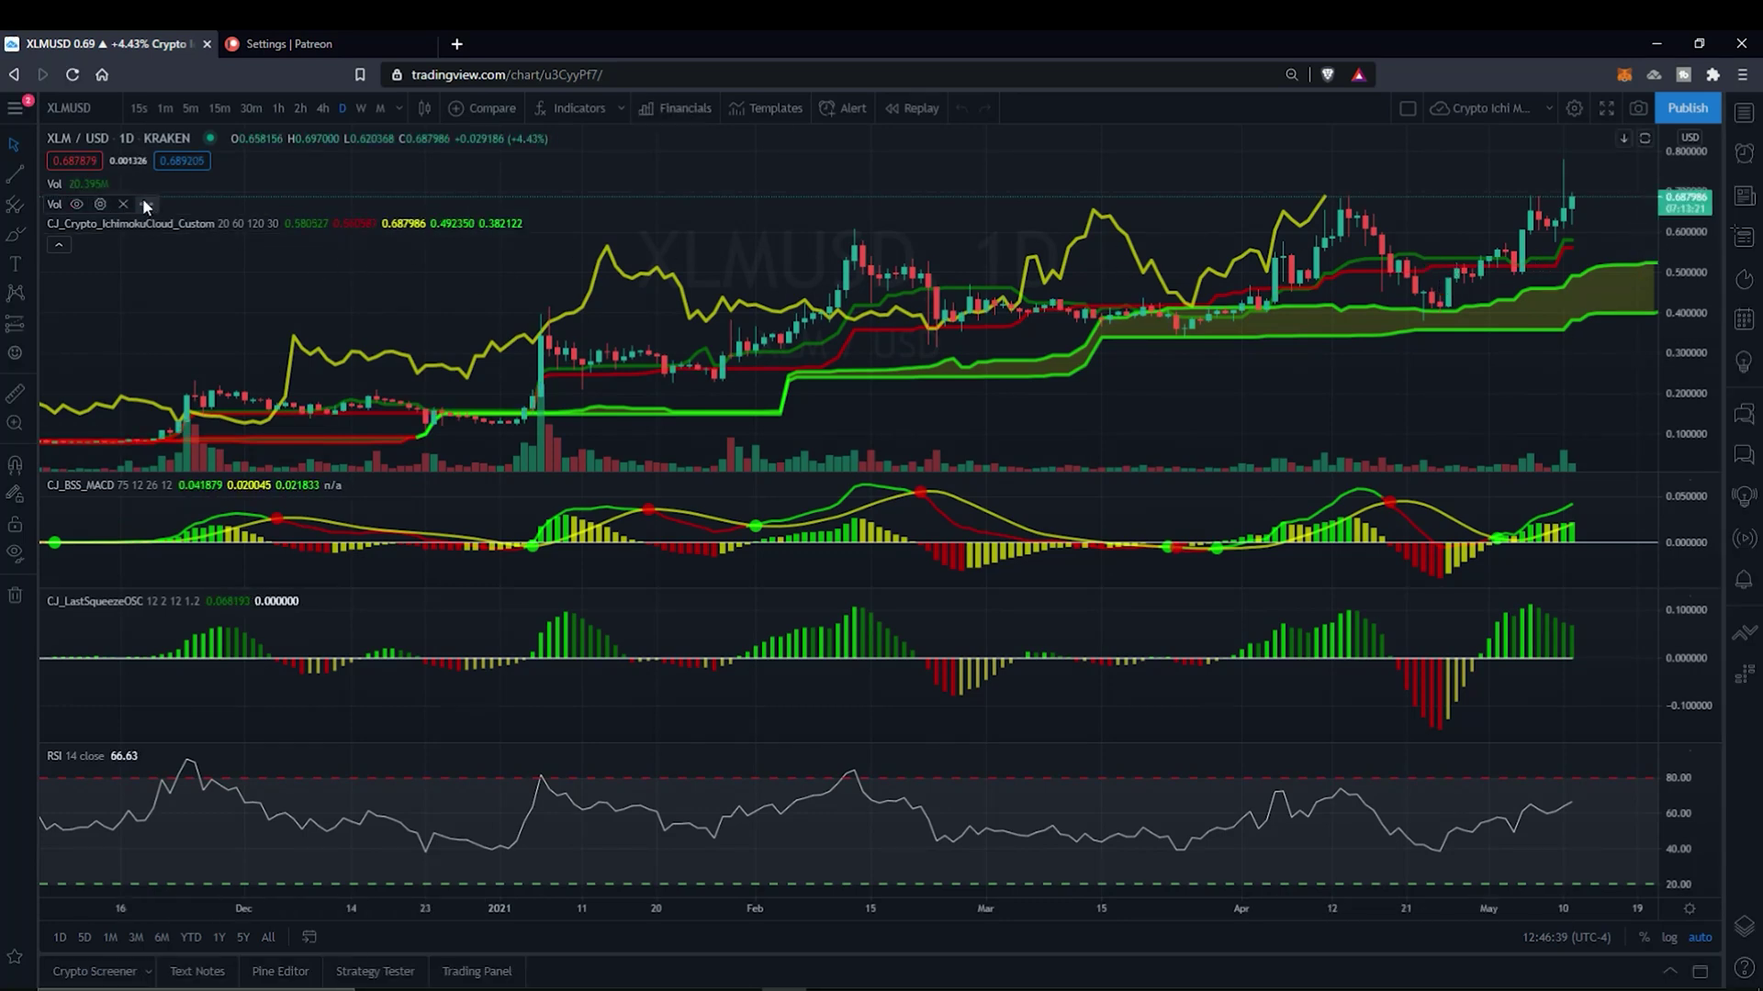
{"action": "left_click", "coordinate": [122, 205]}
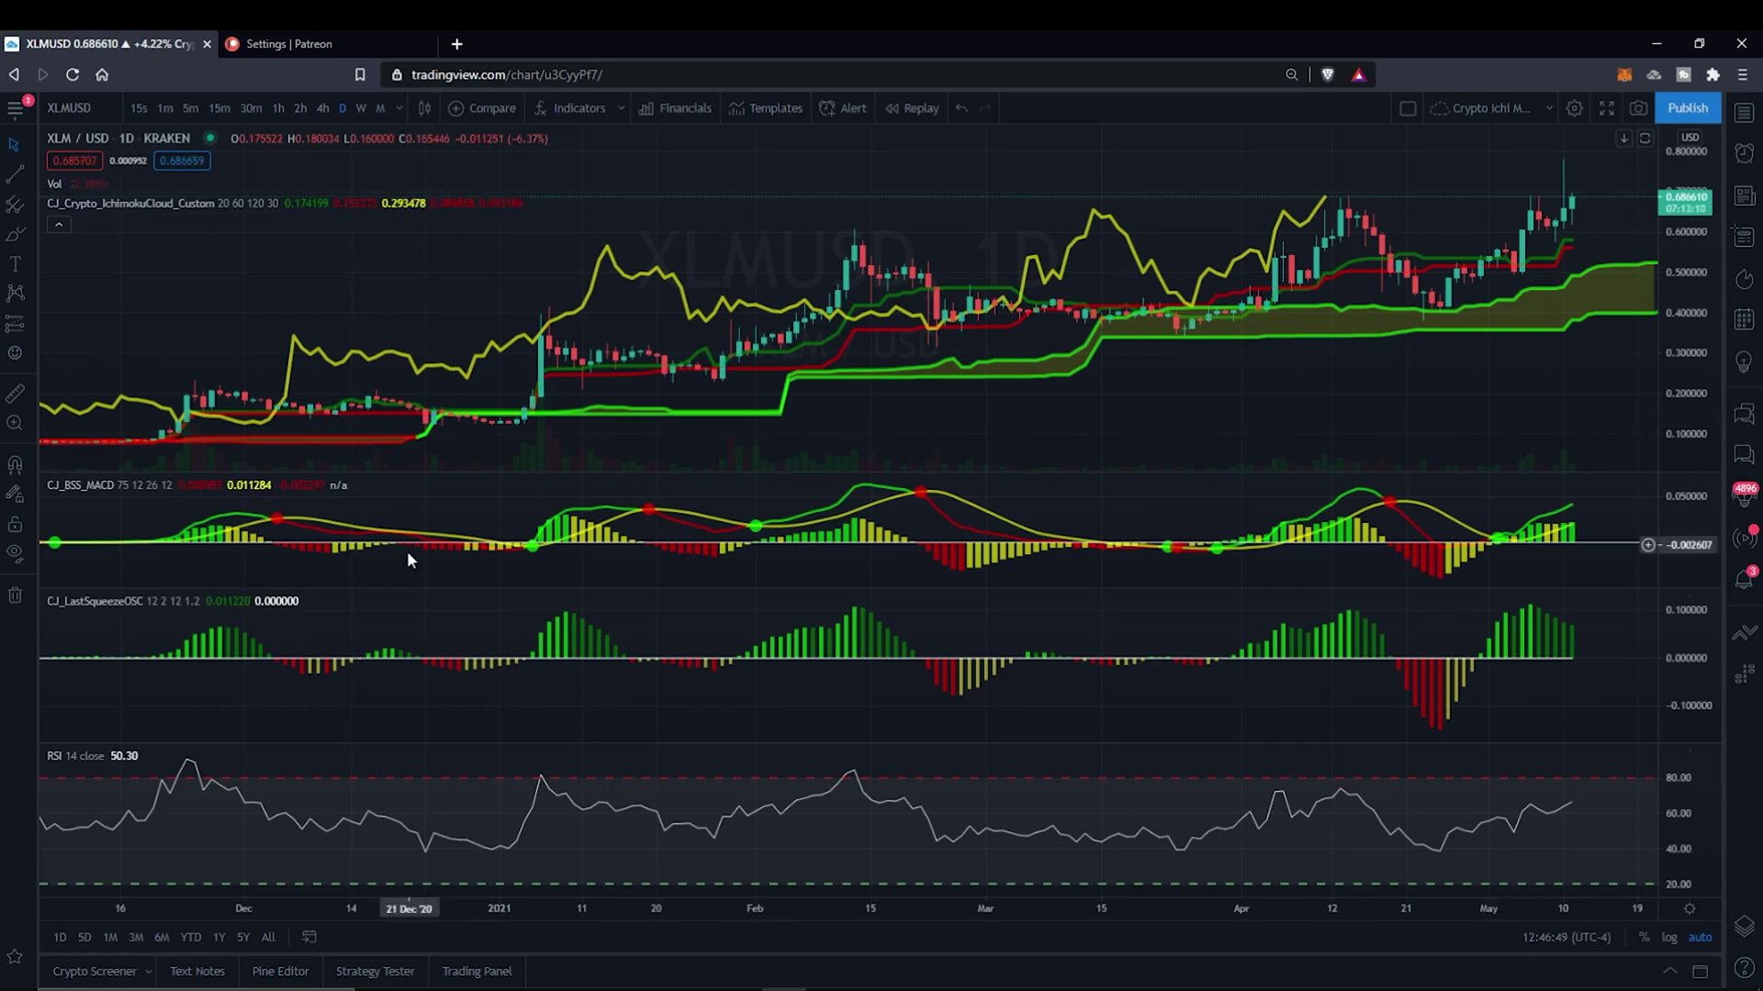
Review the existing RSI indicator's style settings, including its line colors and upper and lower band levels
{"action": "mouse_move", "coordinate": [68, 496]}
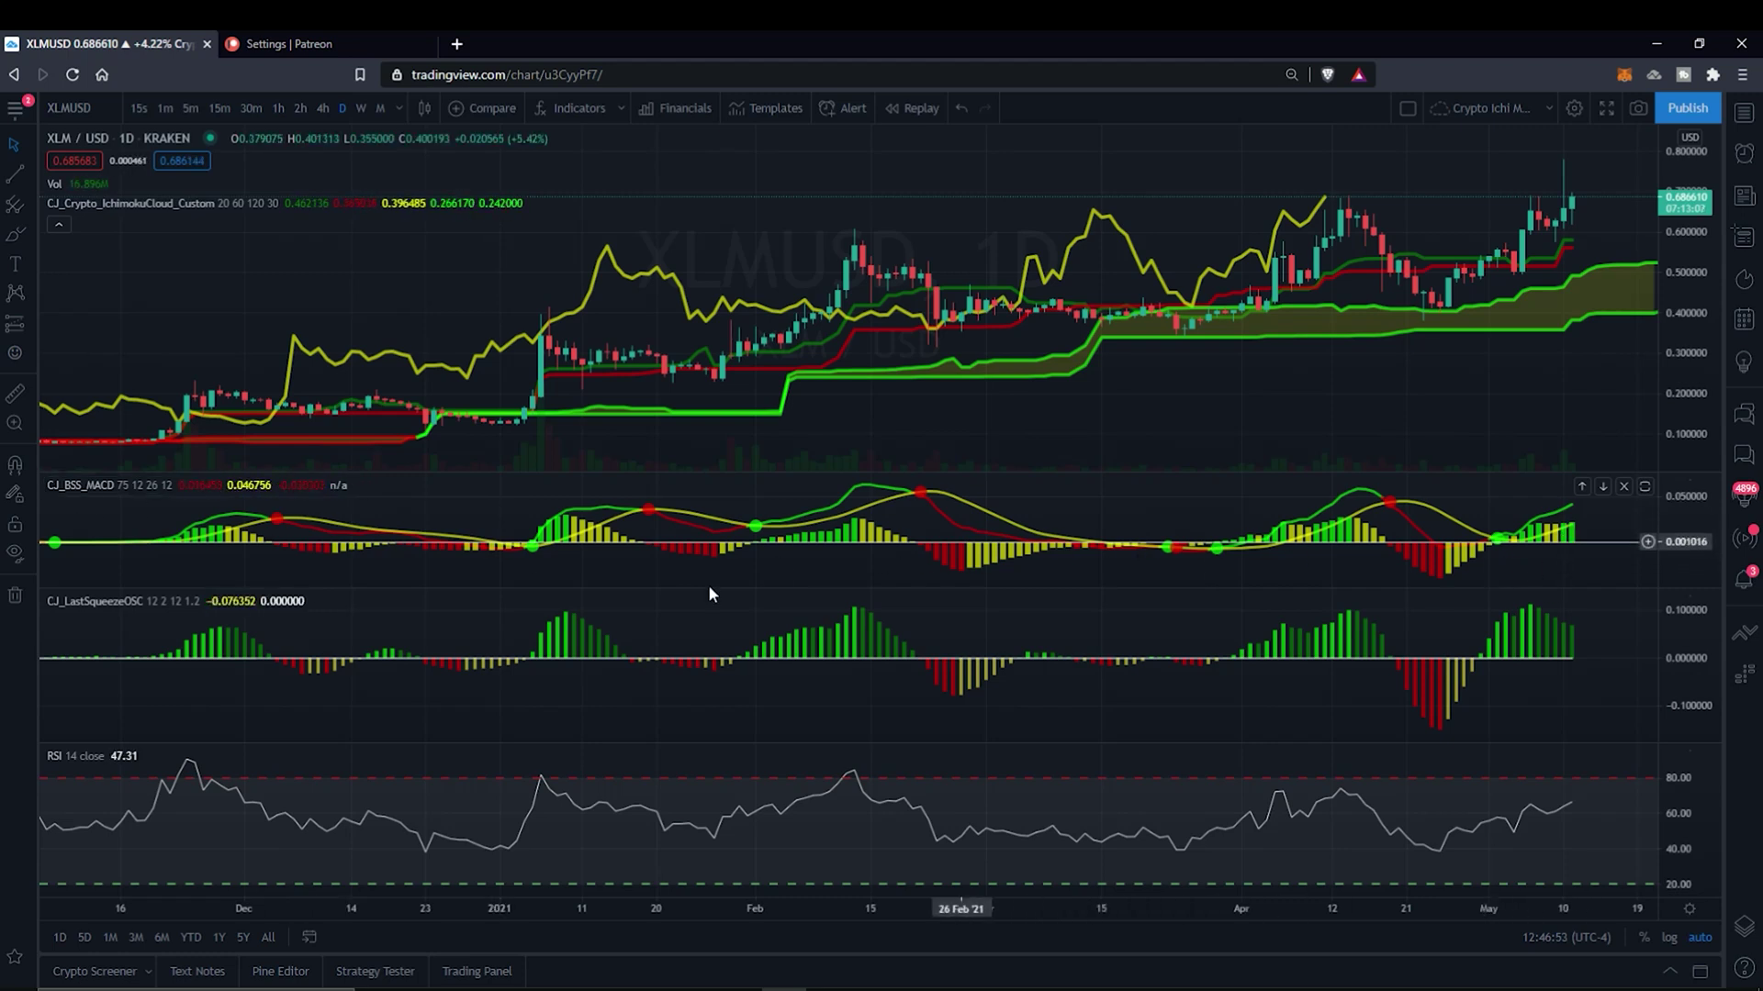
{"action": "mouse_move", "coordinate": [125, 611]}
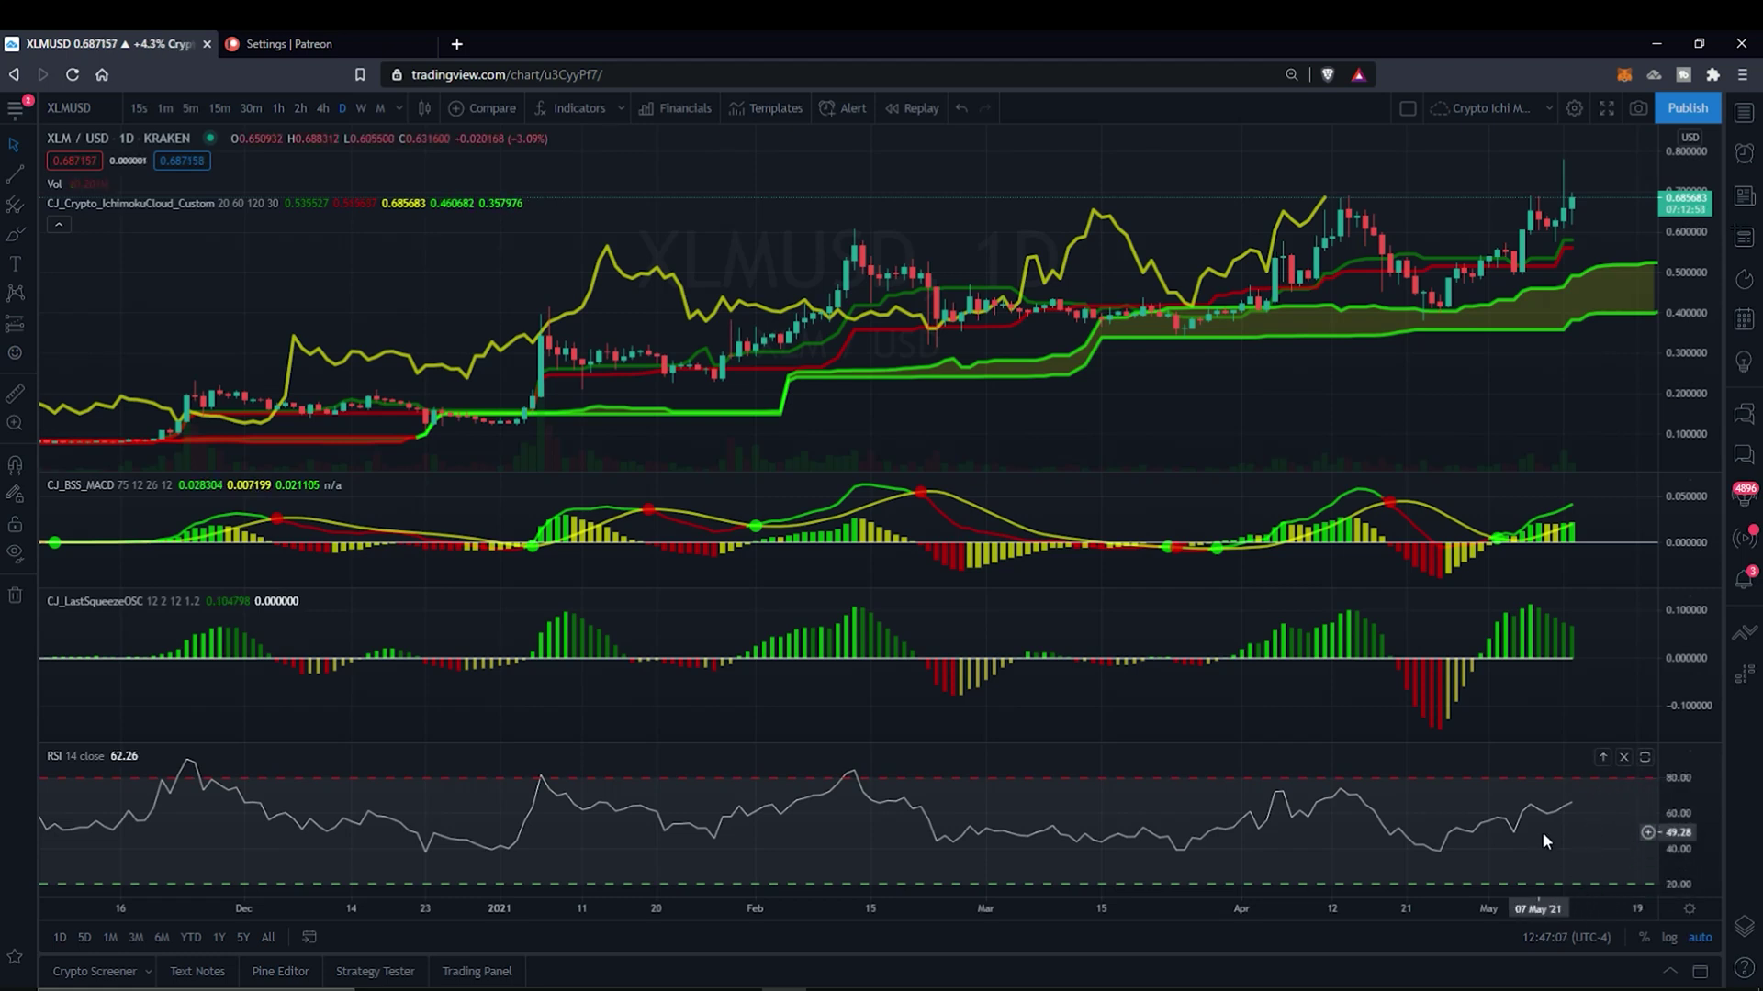
{"action": "left_click", "coordinate": [1517, 826]}
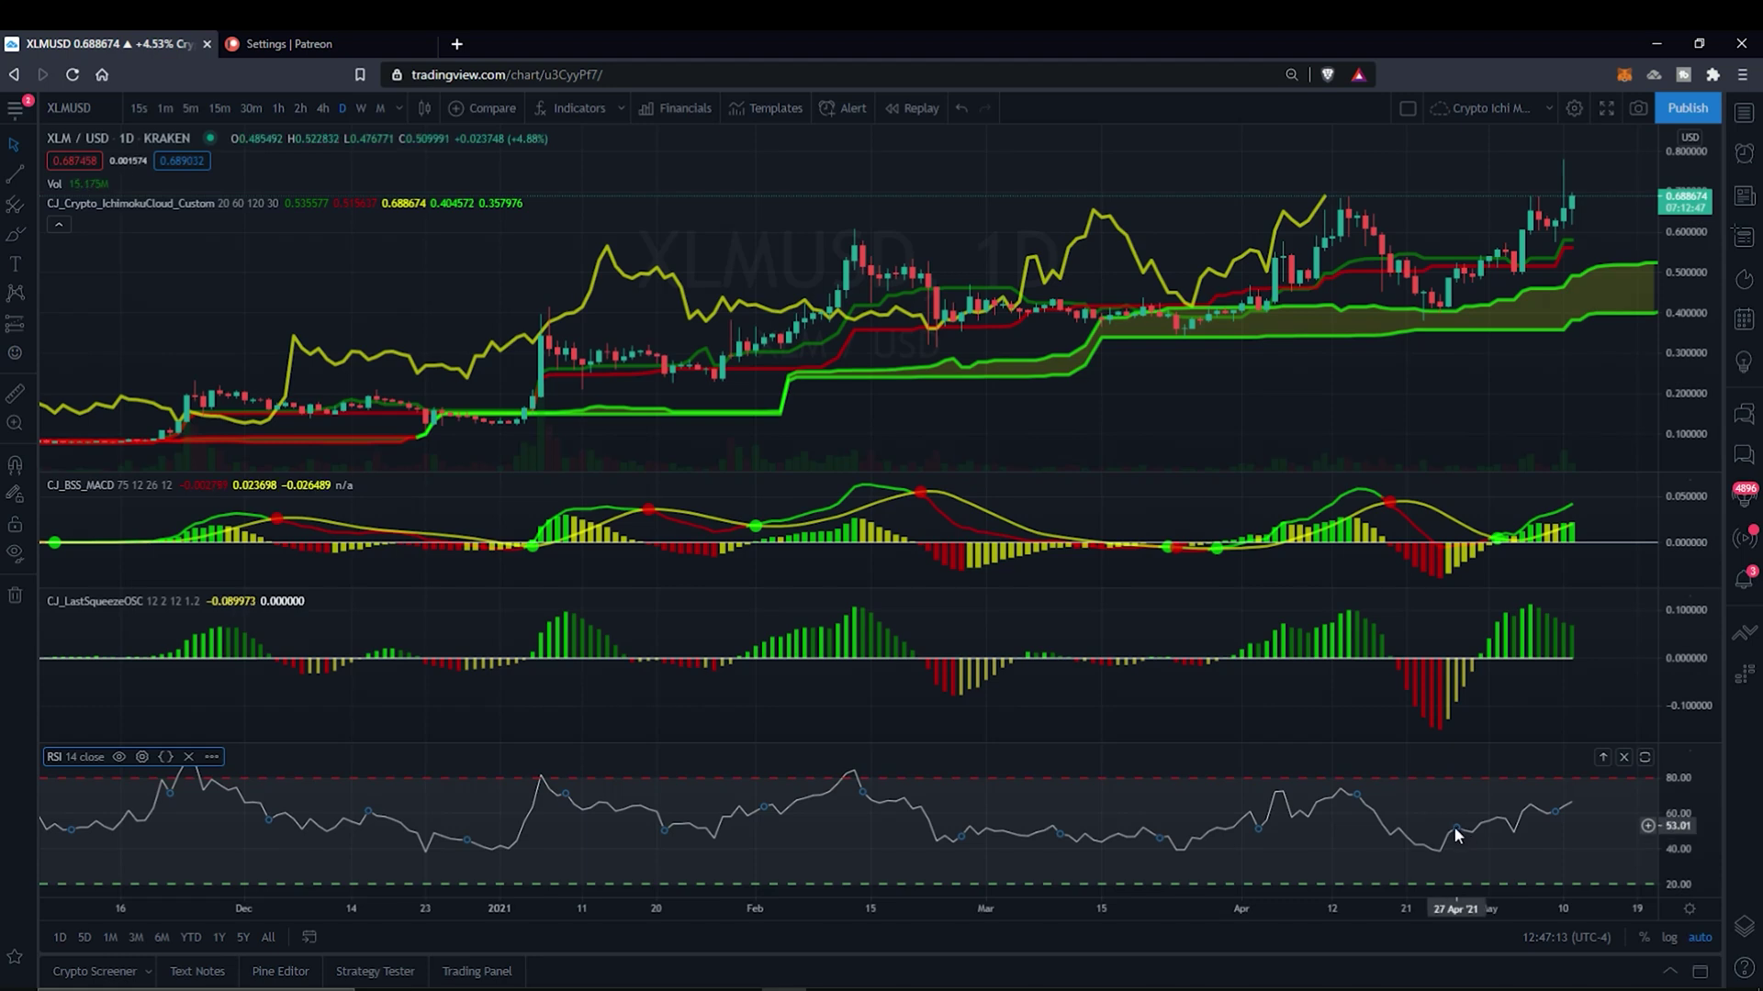
{"action": "left_click", "coordinate": [141, 756]}
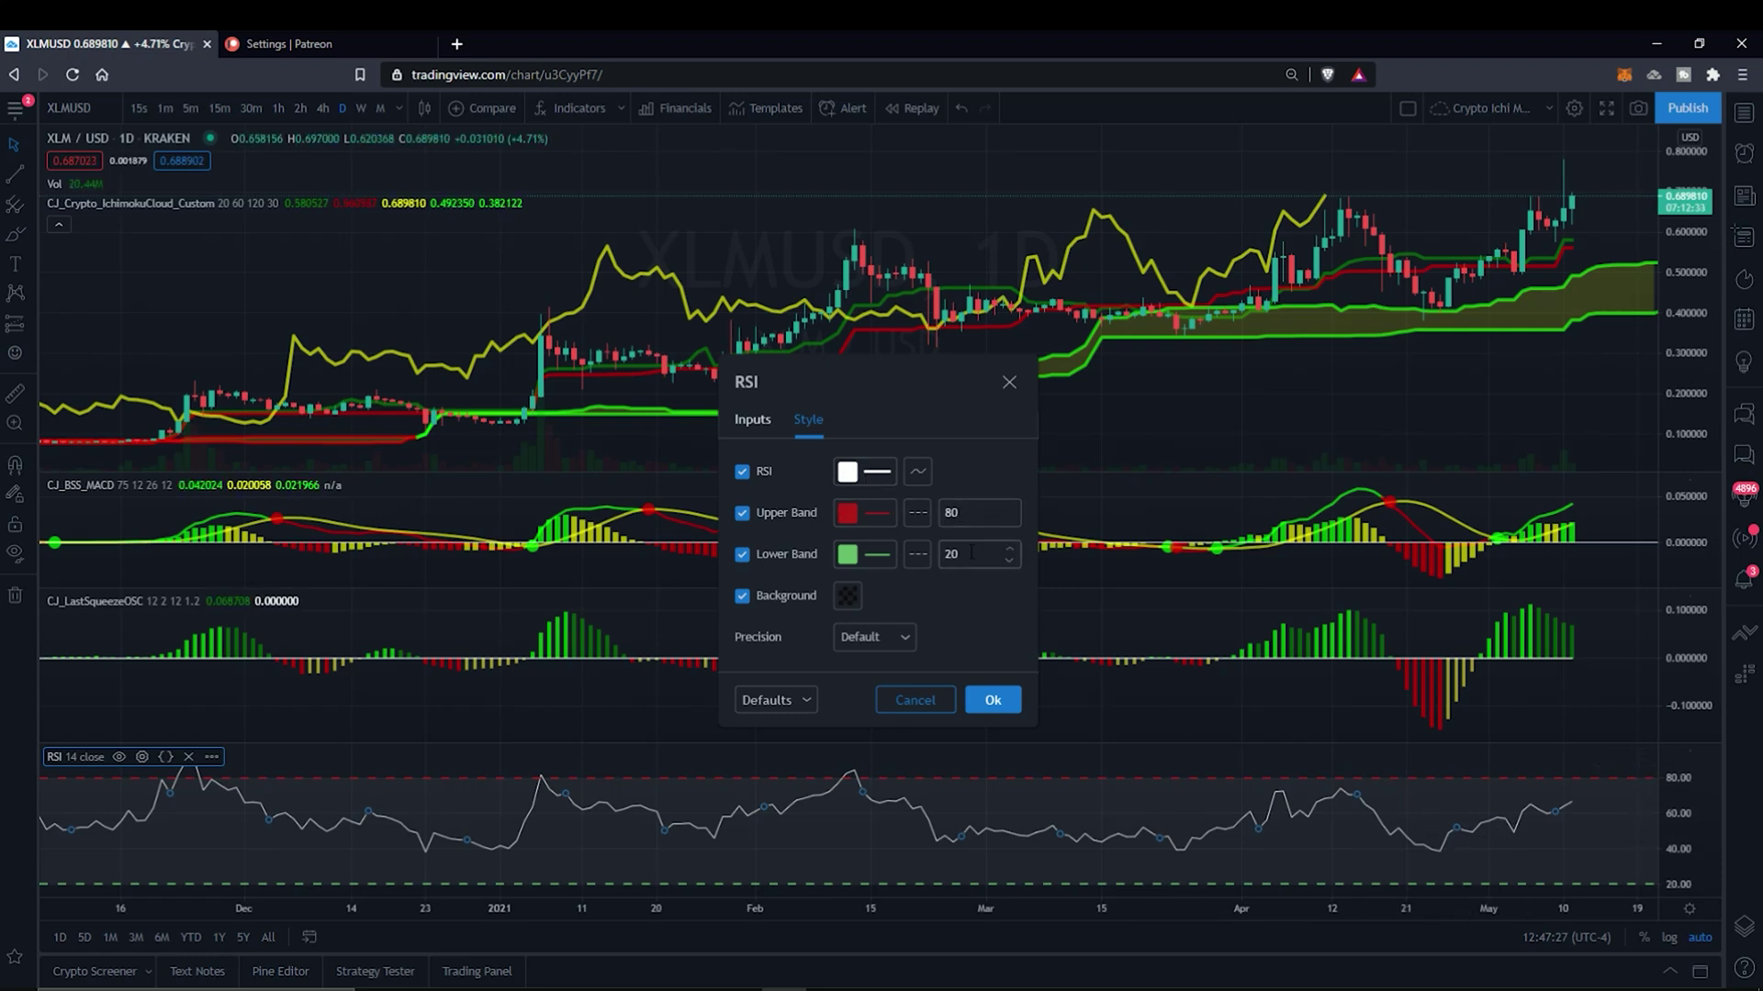
{"action": "left_click", "coordinate": [999, 705]}
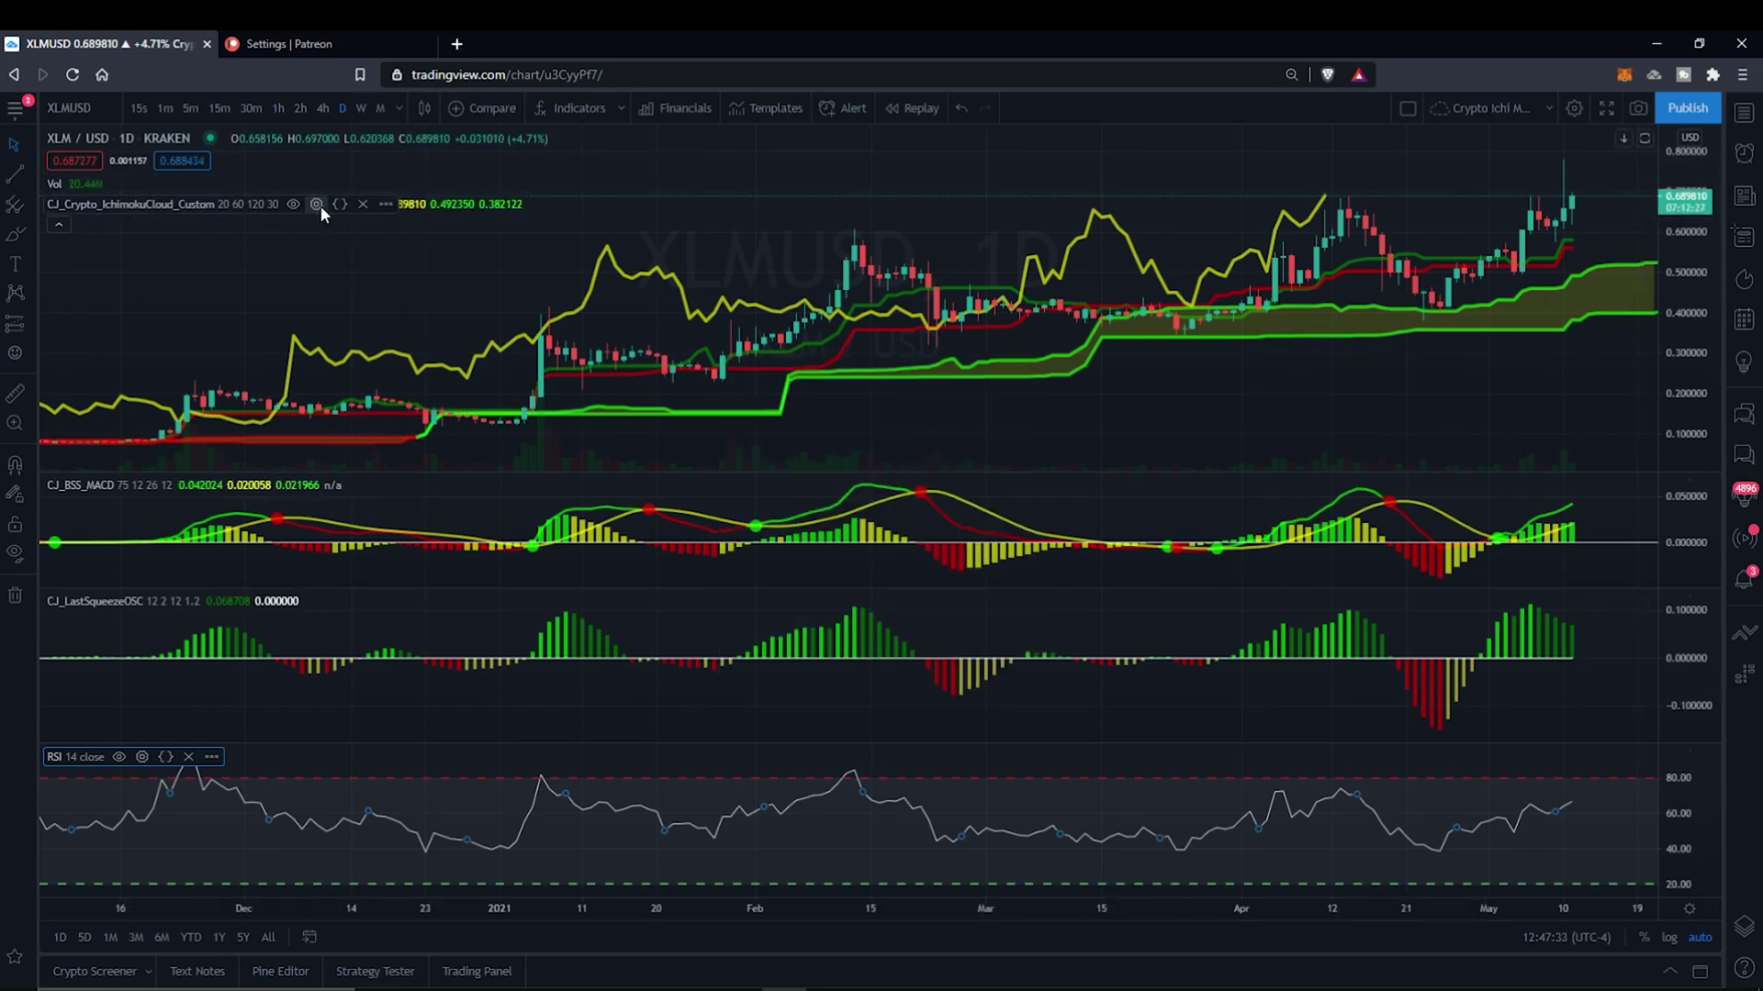
Clear the remaining indicators from the chart: CJ_Crypto_IchimokuCloud_Custom, CJ_BSS_MACD, RSI and CJ_LastSqueezeOSC
{"action": "left_click", "coordinate": [362, 205]}
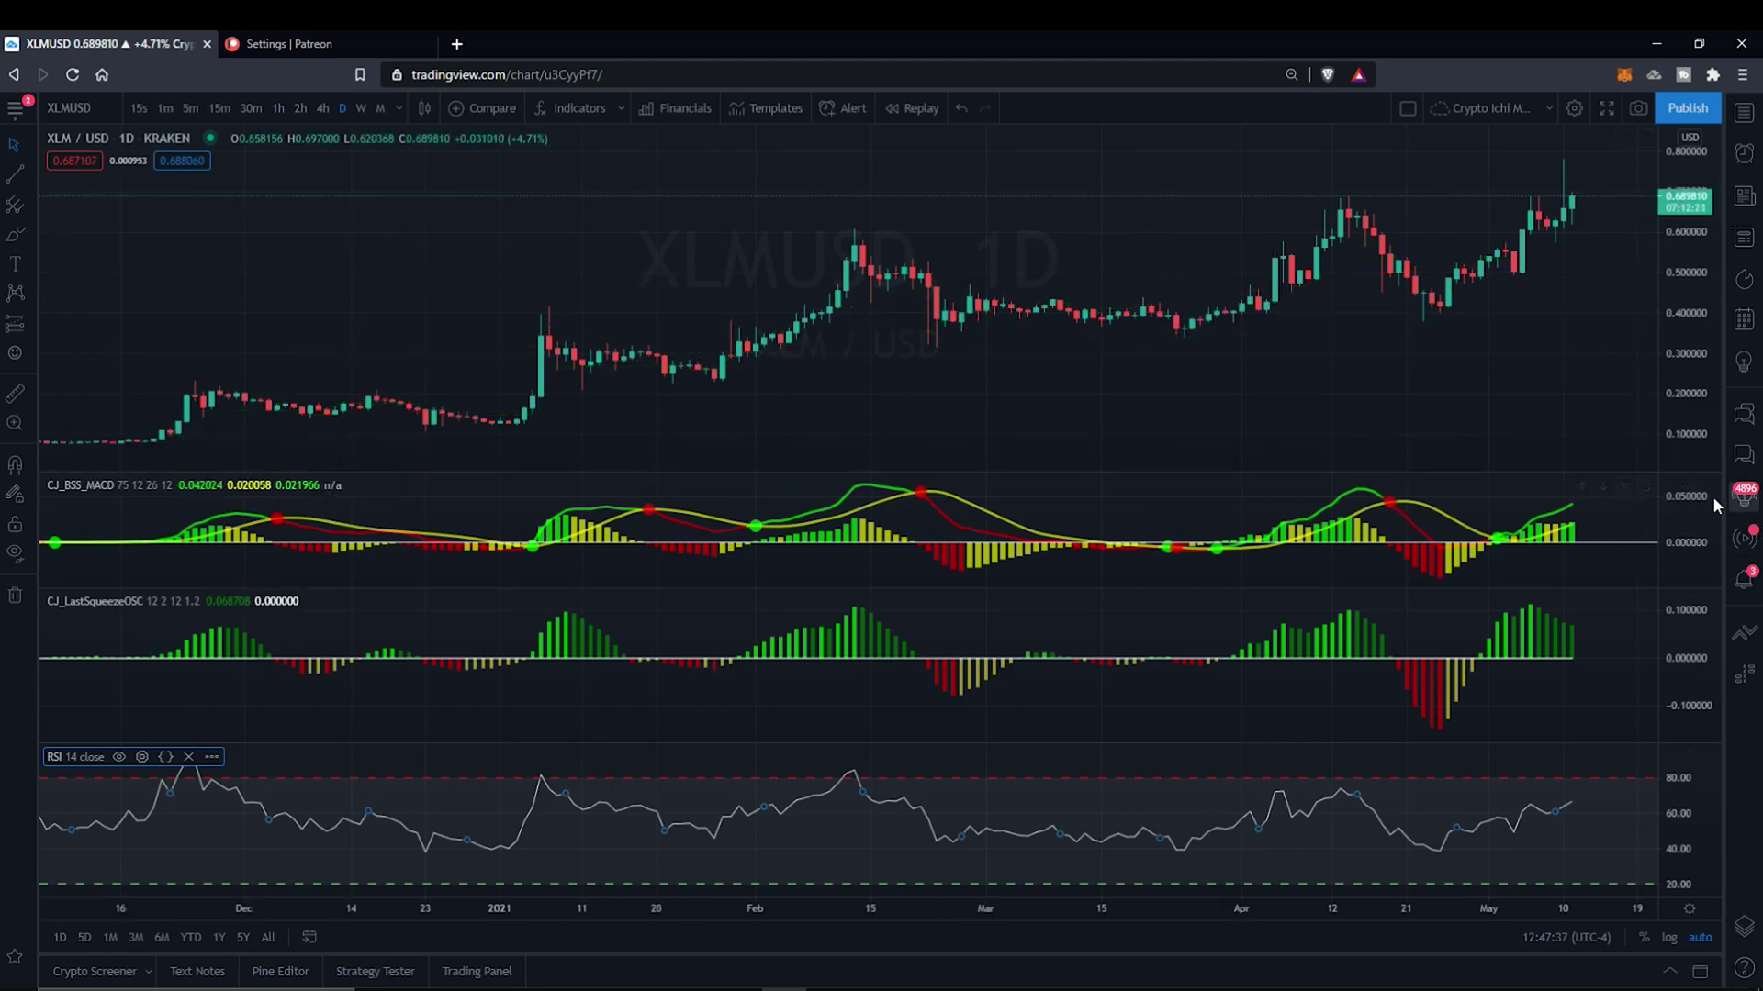
{"action": "left_click", "coordinate": [1622, 486]}
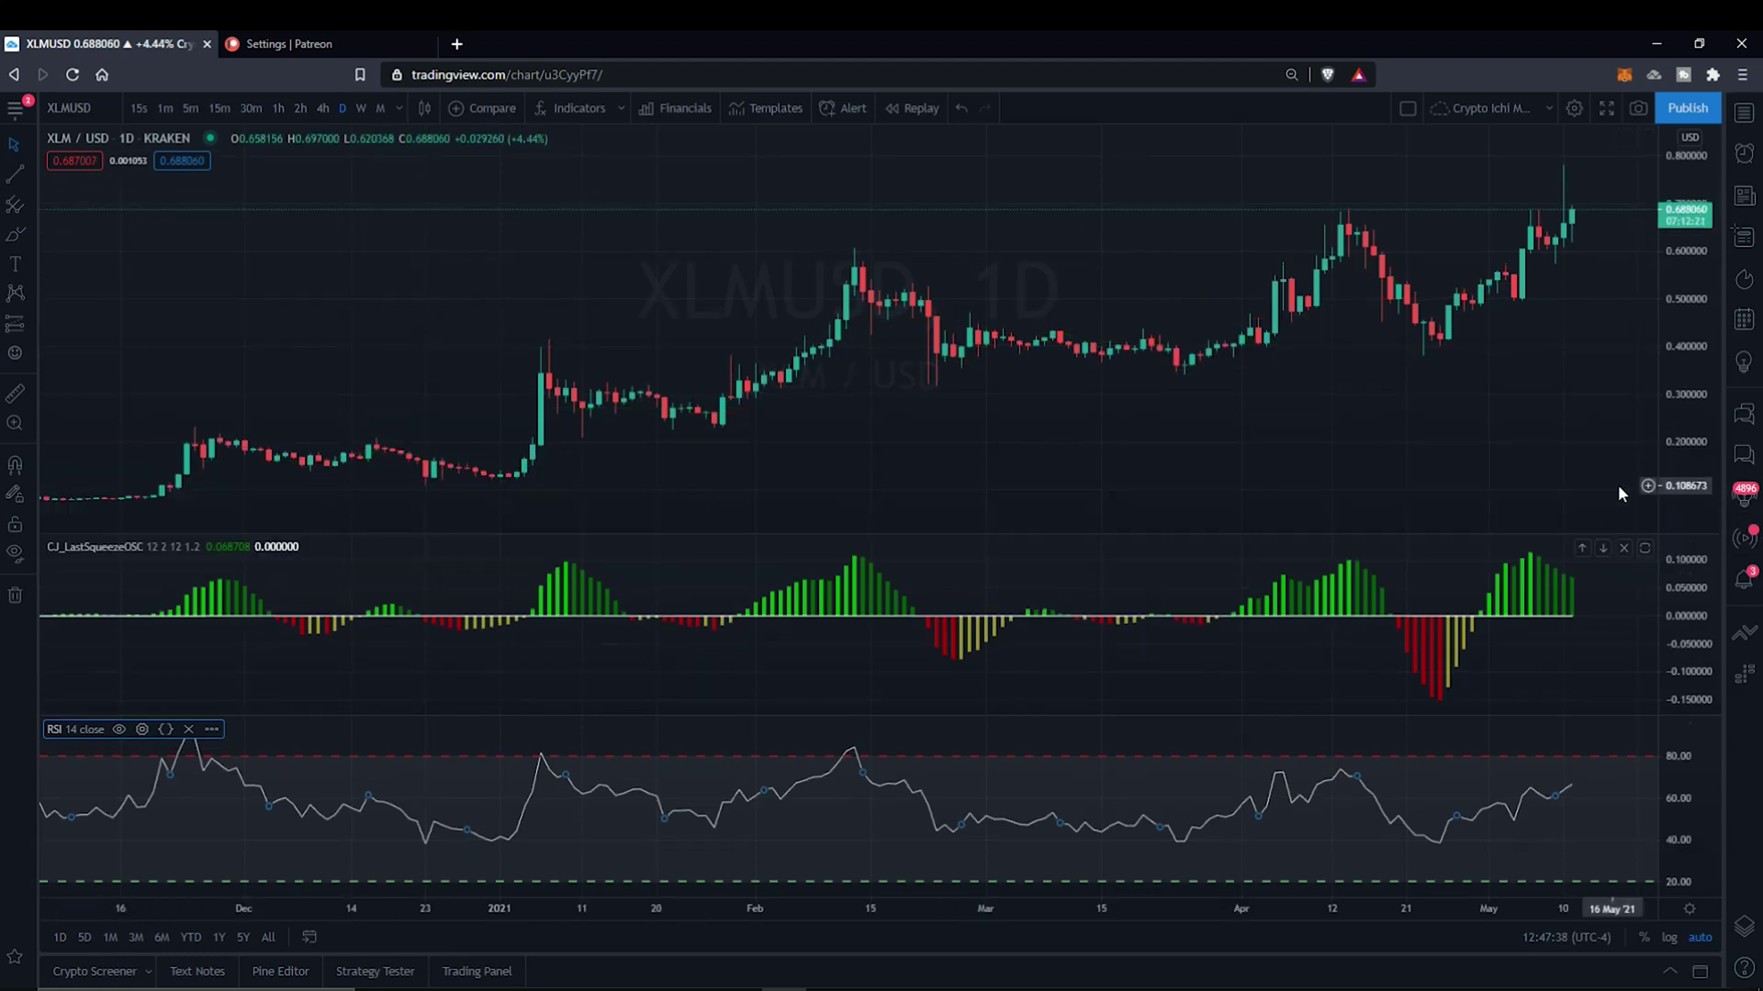
{"action": "left_click", "coordinate": [1603, 549]}
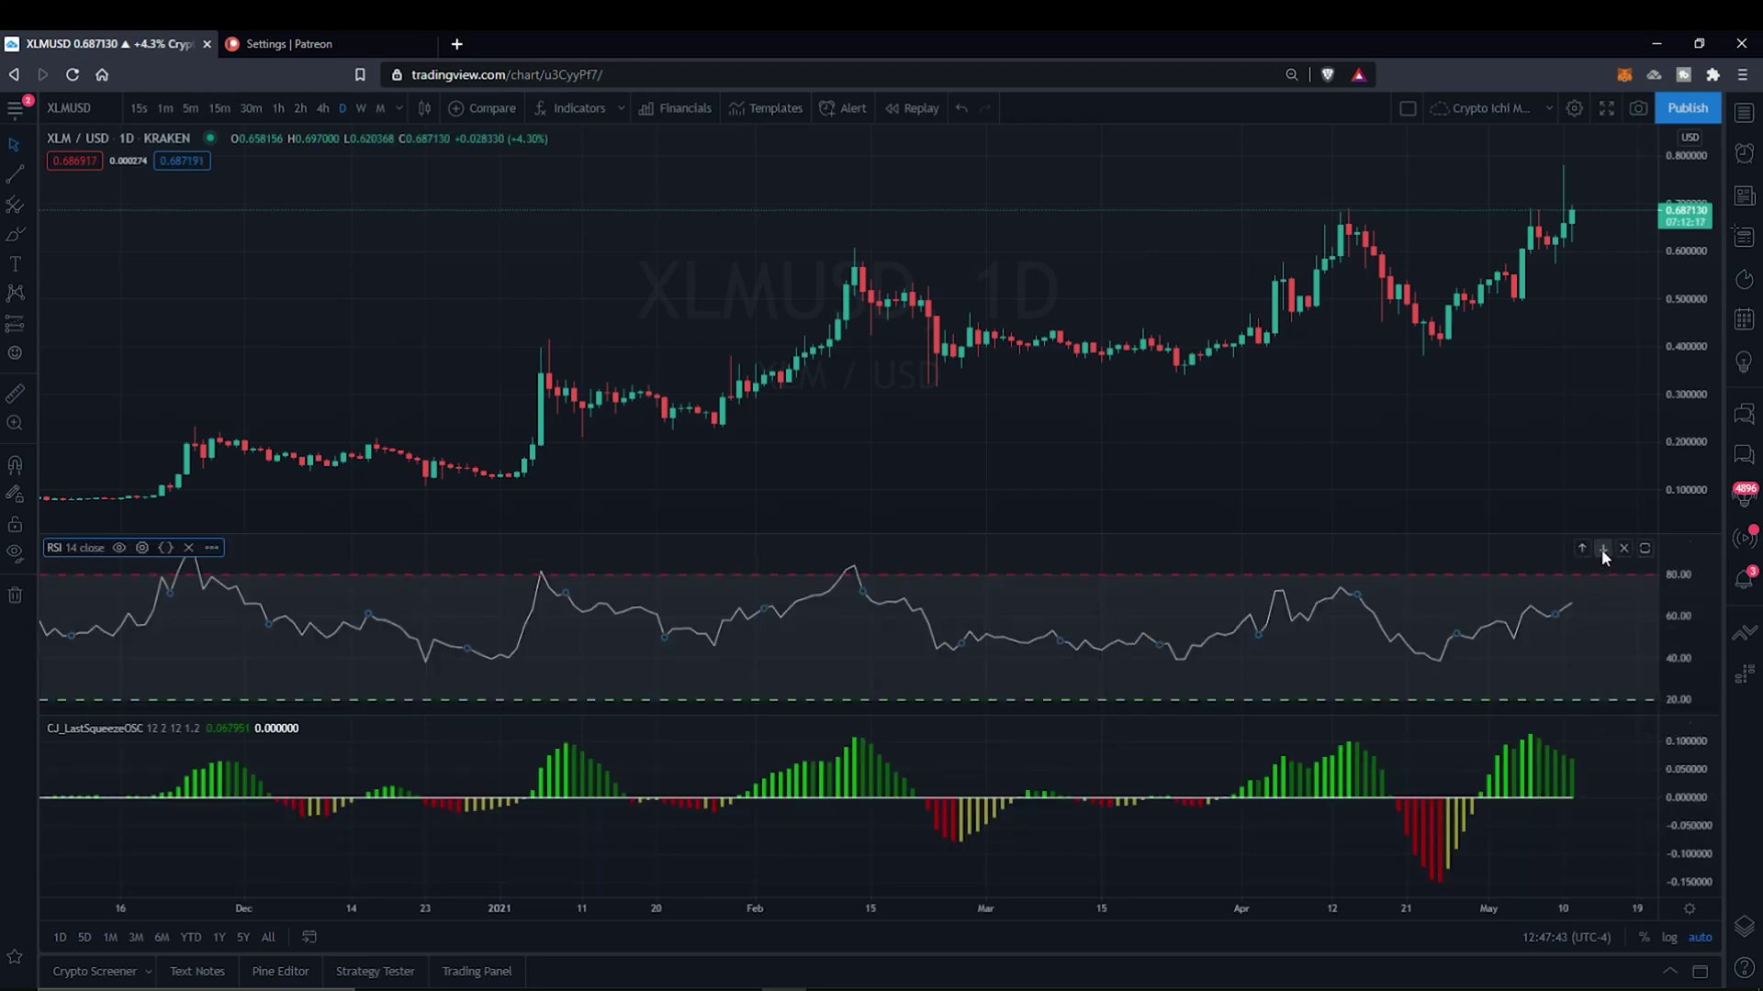
{"action": "left_click", "coordinate": [1601, 549]}
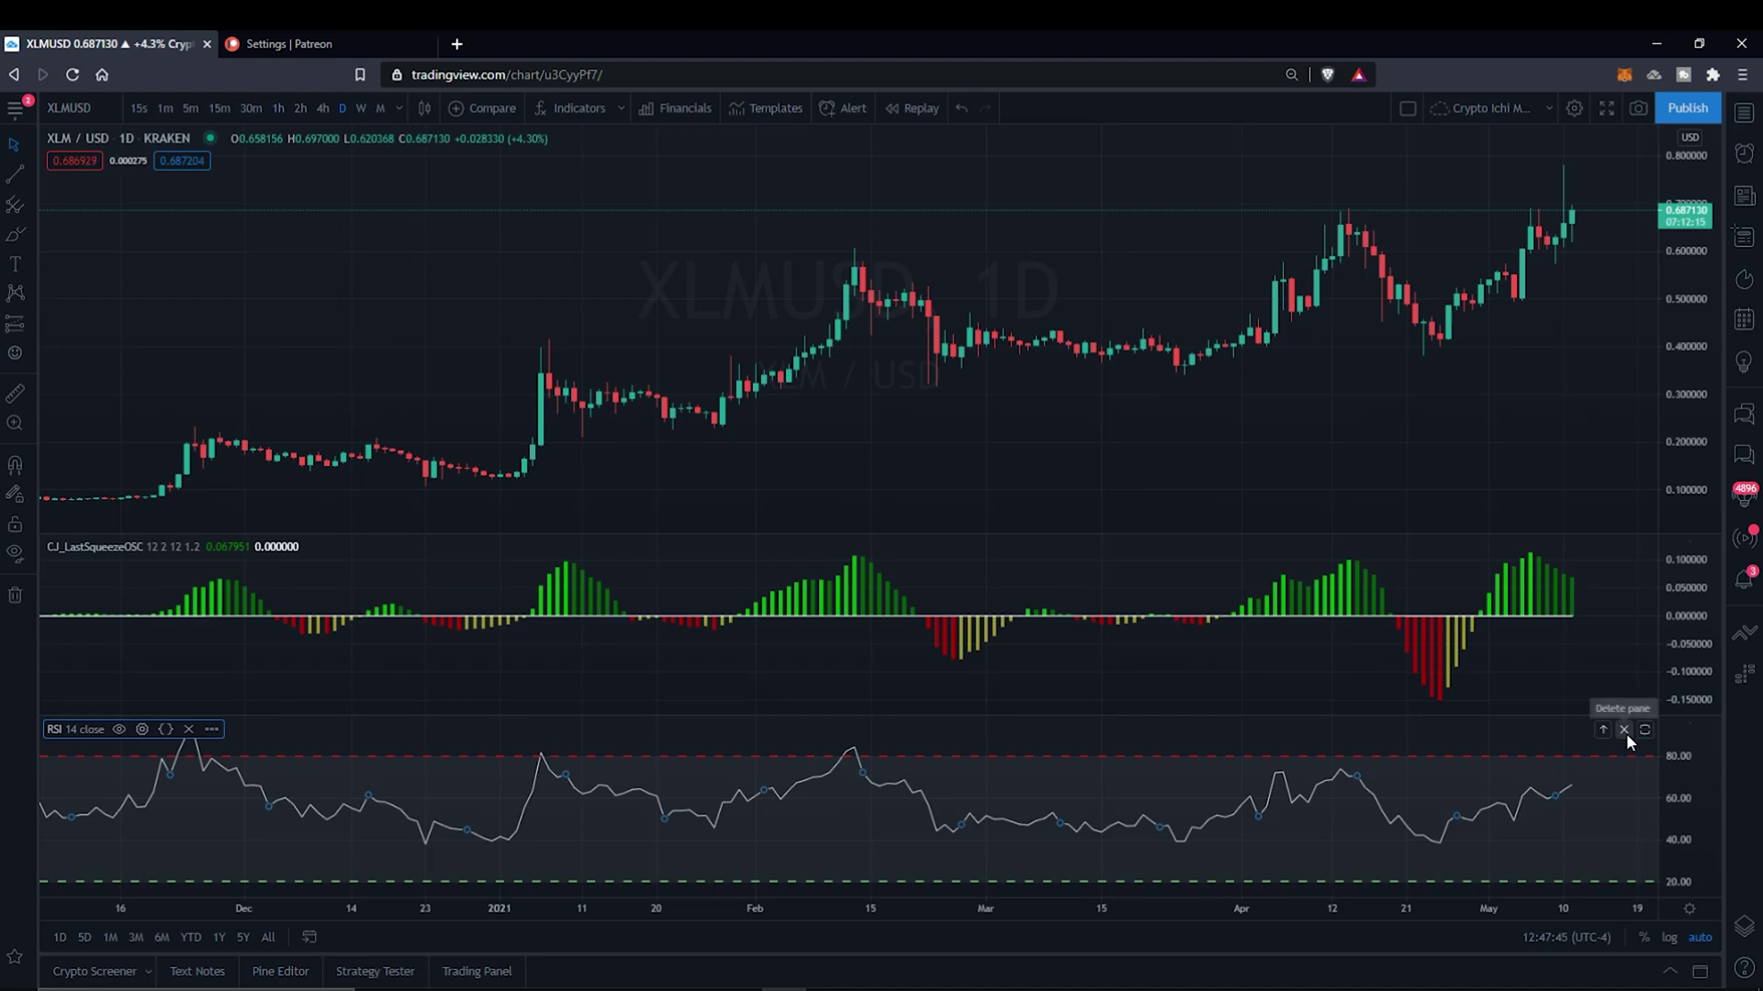
{"action": "left_click", "coordinate": [1627, 734]}
{"action": "left_click", "coordinate": [1624, 676]}
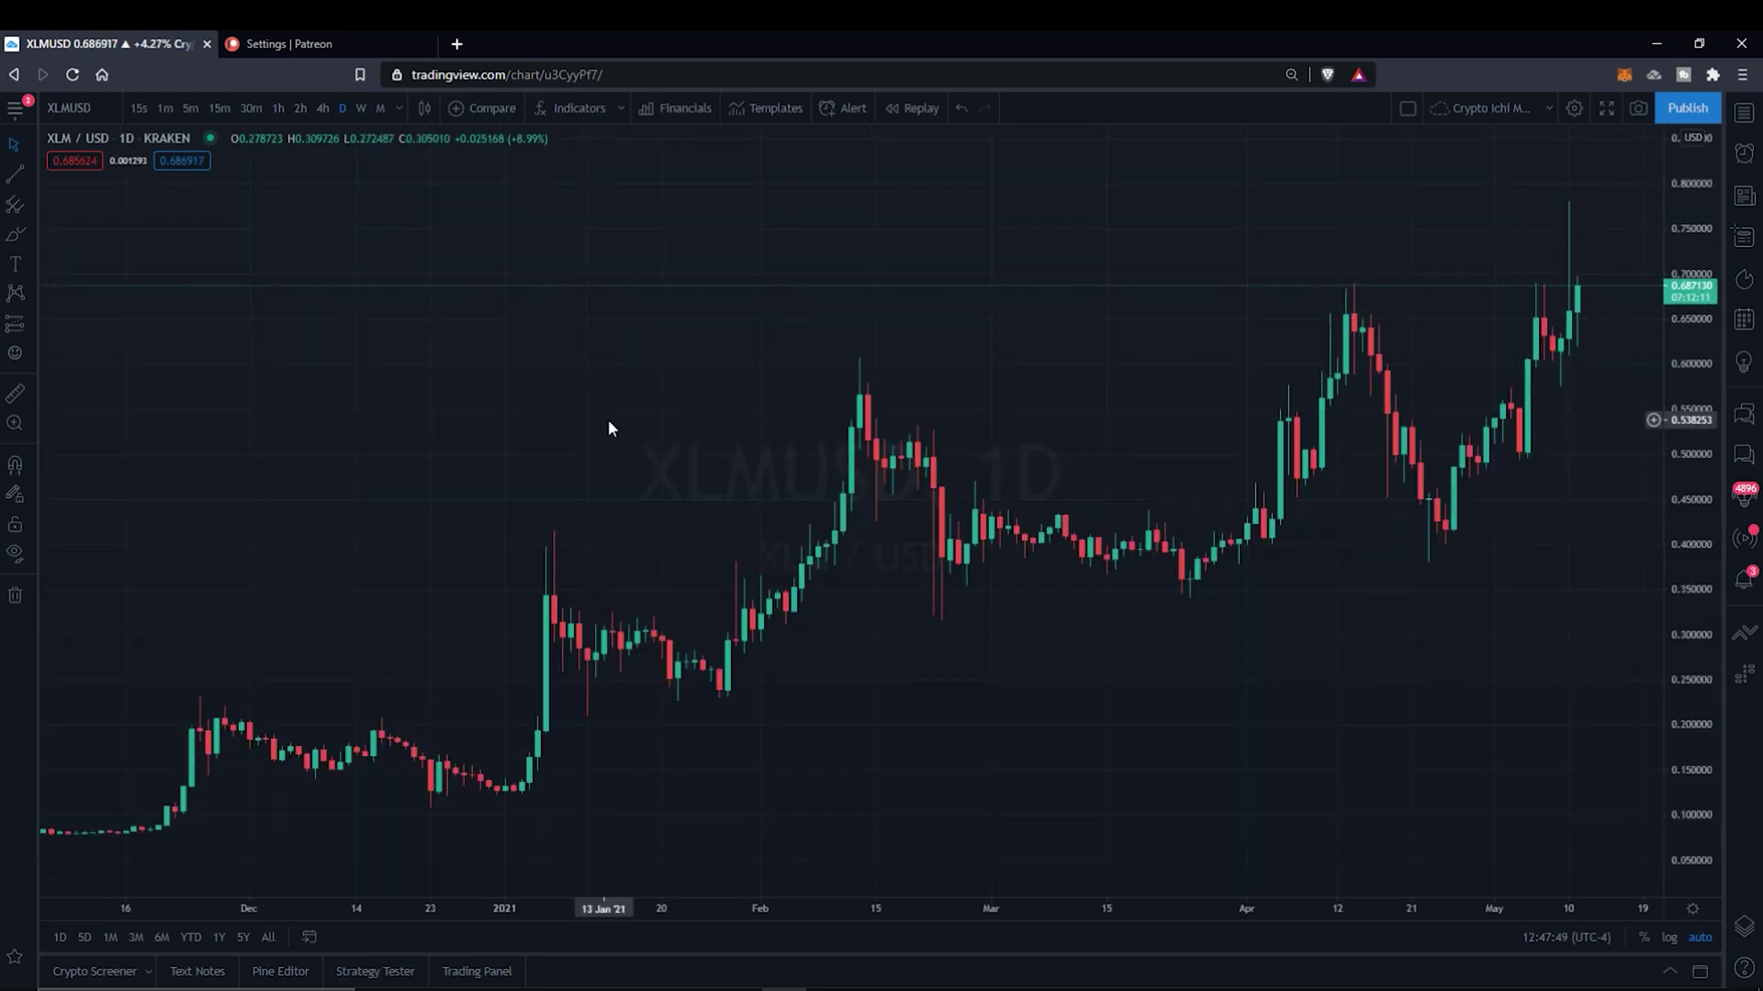
Add the favorite scripts CJ_Crypto_IchimokuCloud_Custom, BuySellSignal_MACD and The Last Squeeze Oscillator You'll Ever Need to the chart
{"action": "left_click", "coordinate": [575, 108]}
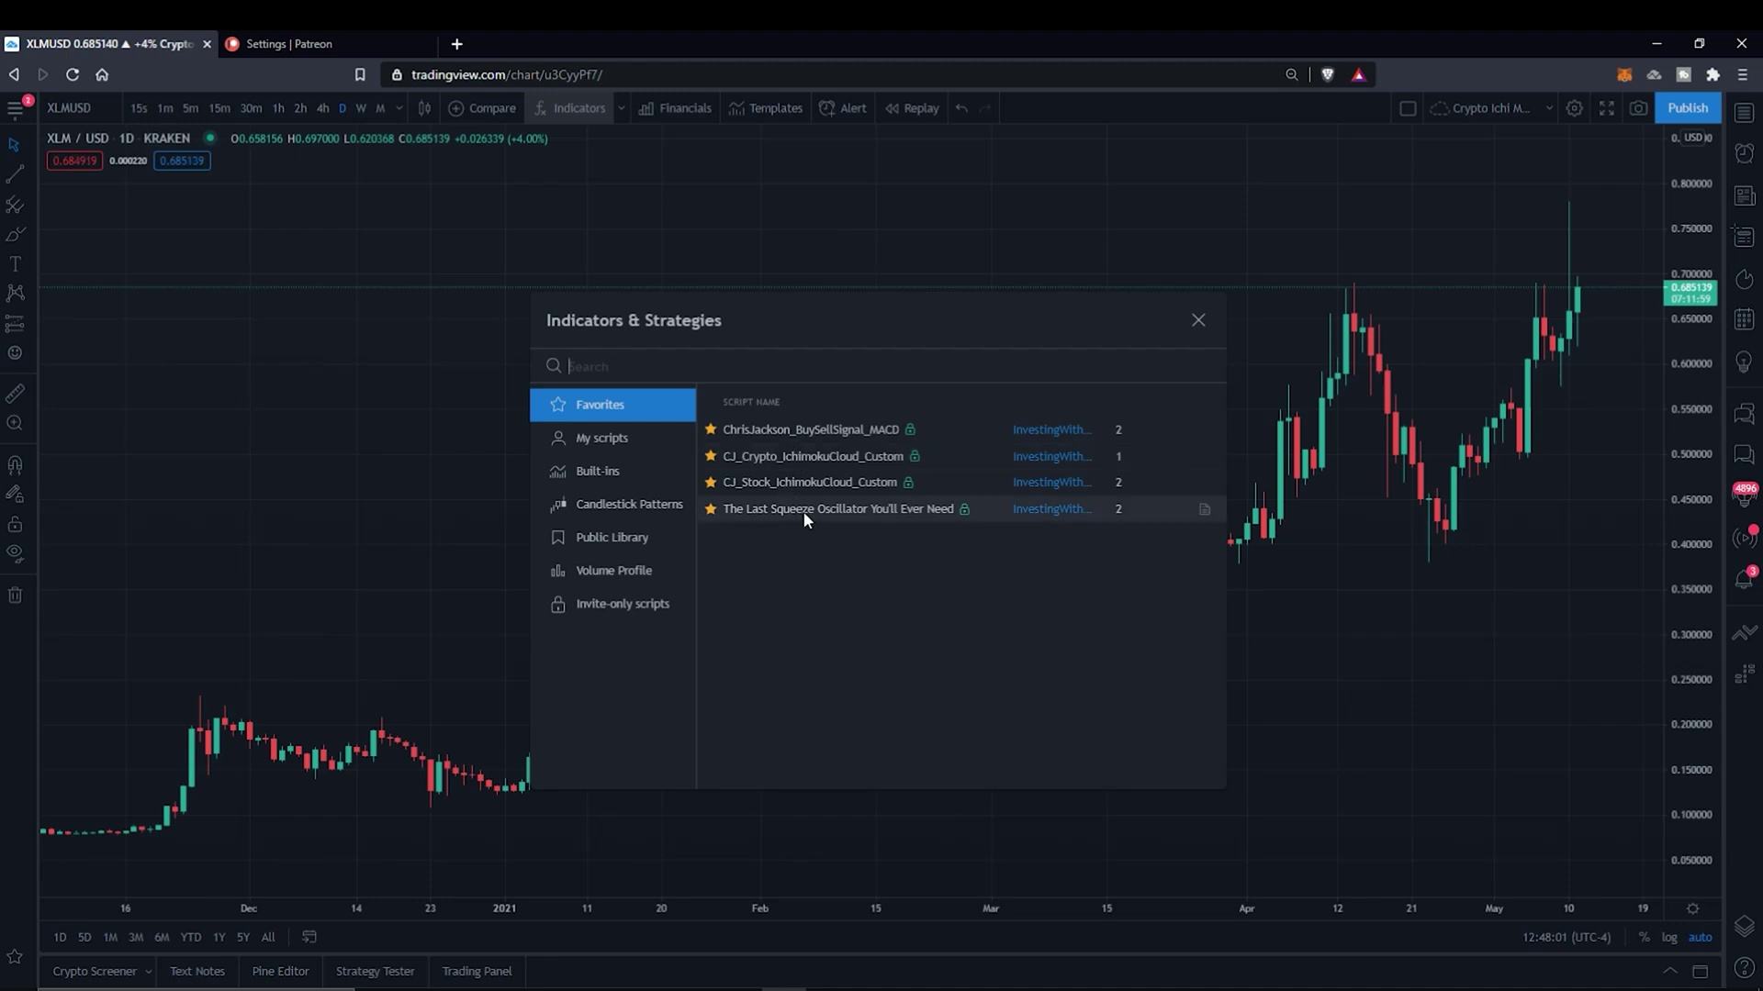
{"action": "left_click", "coordinate": [795, 456]}
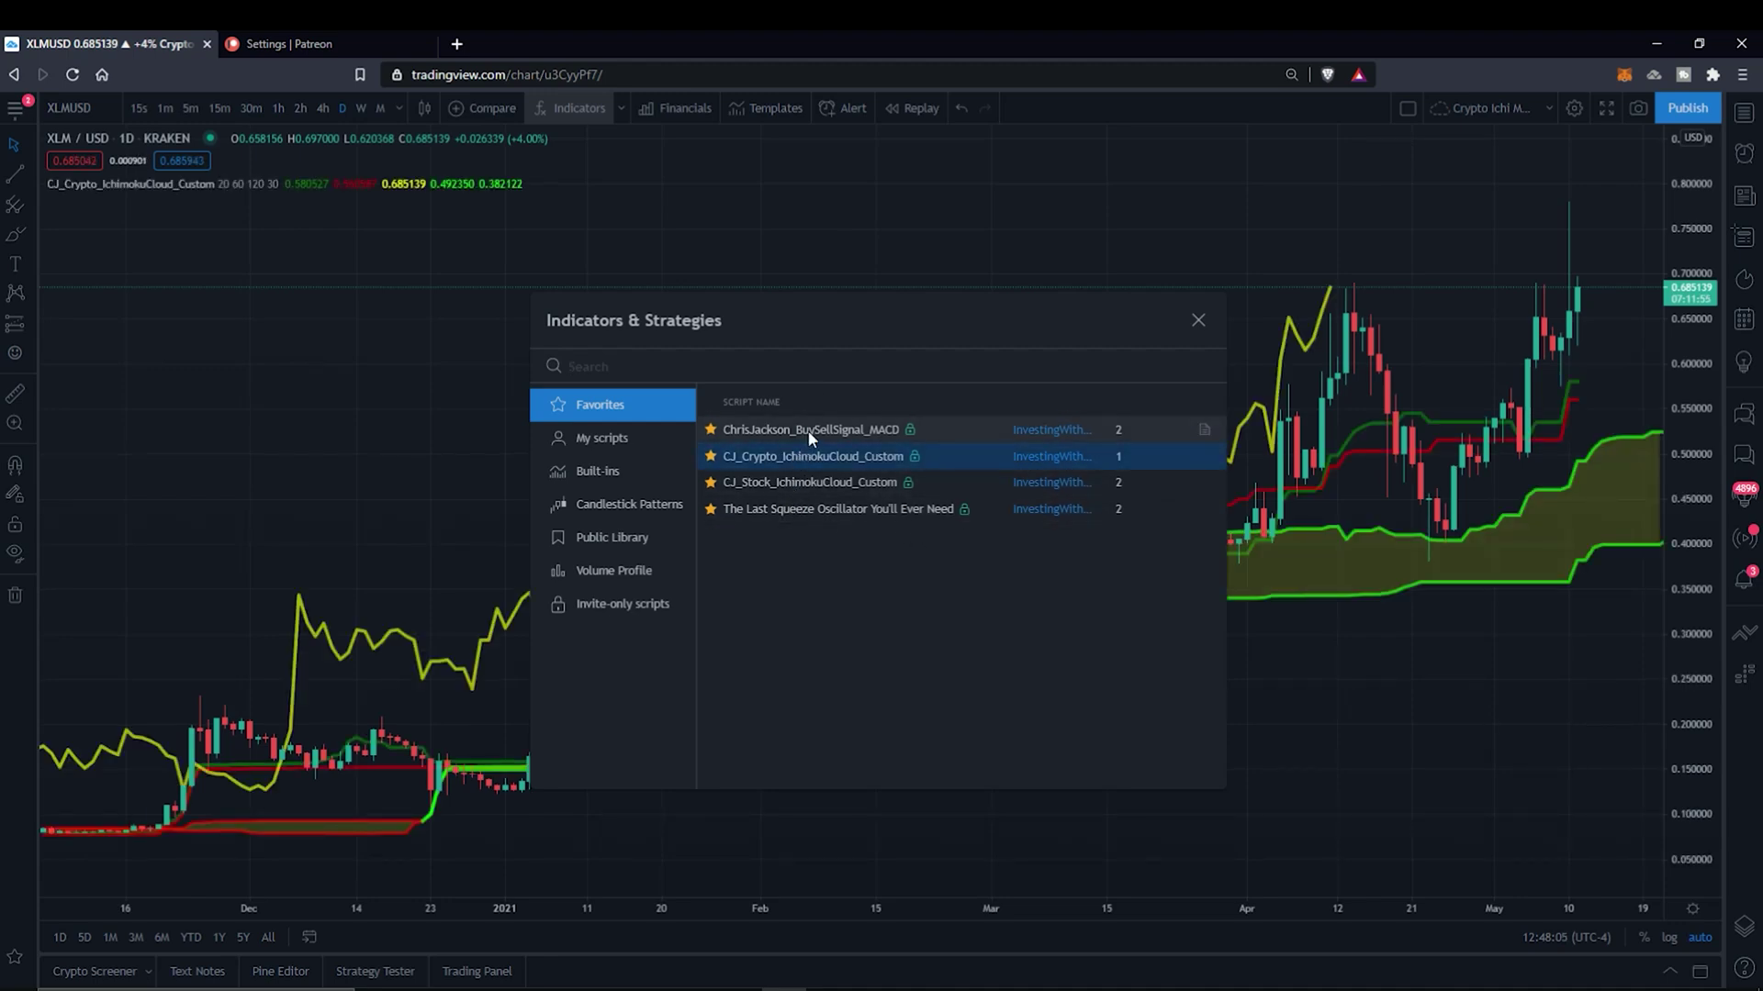
{"action": "left_click", "coordinate": [812, 429]}
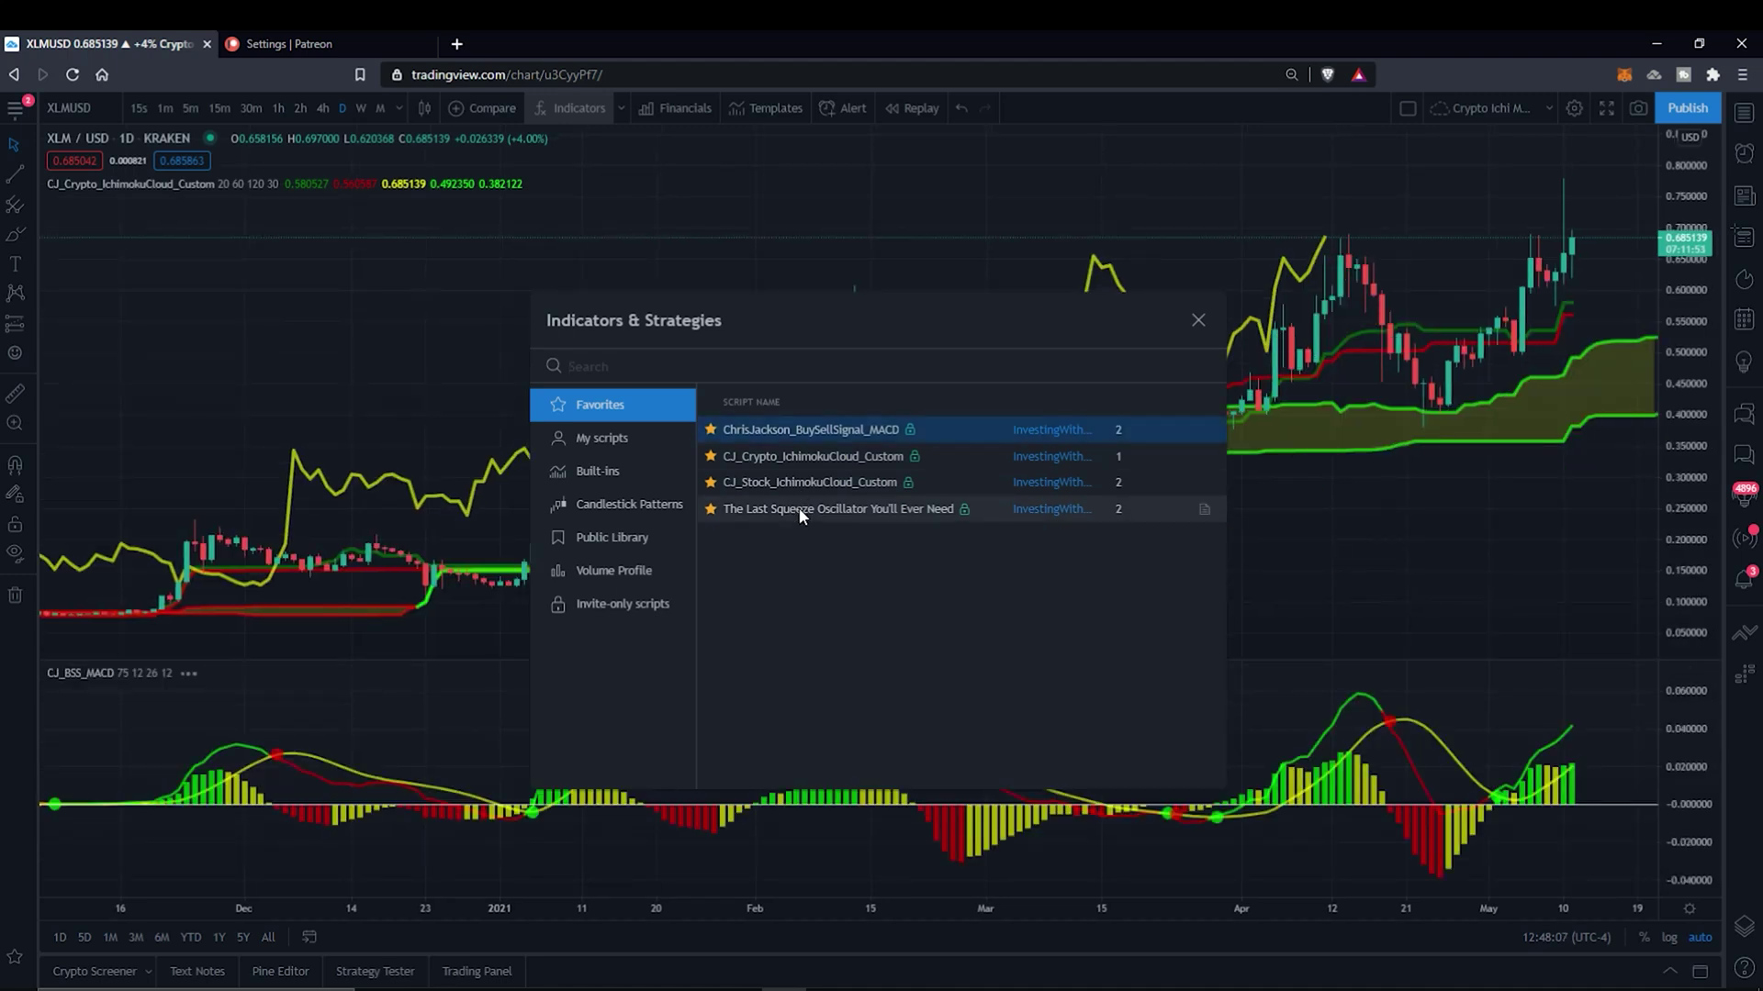
{"action": "left_click", "coordinate": [799, 508]}
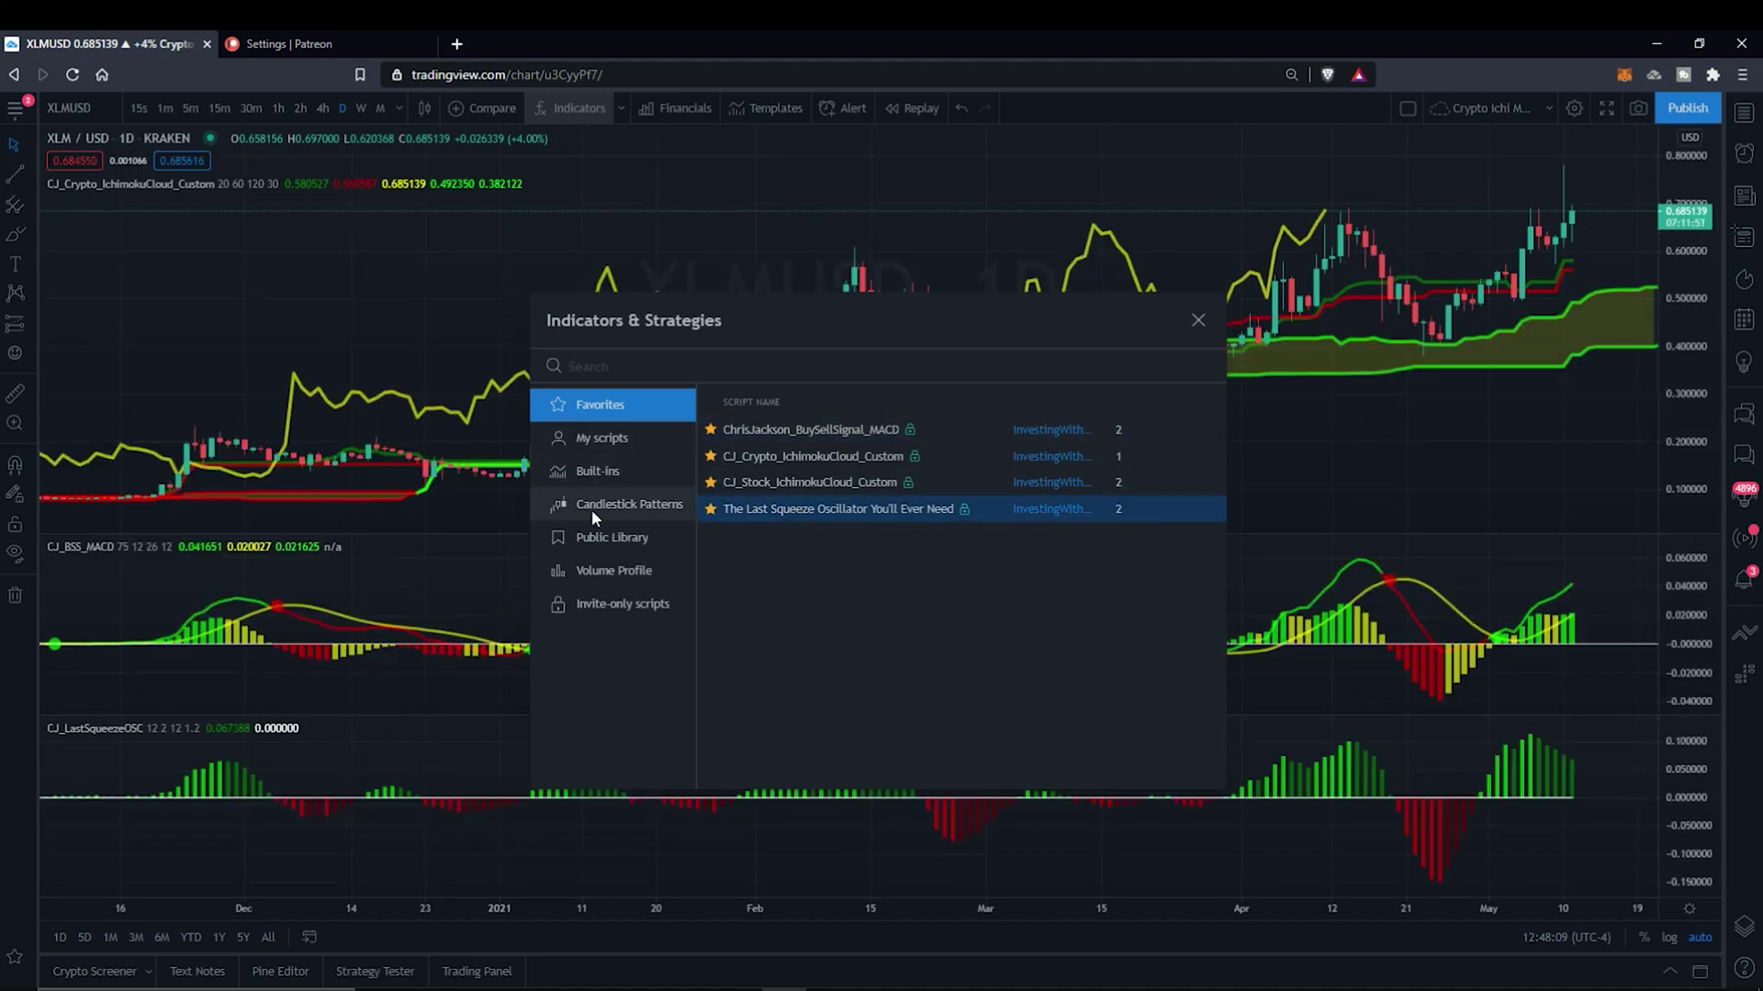
Search the indicators for "rsi", mark Relative Strength Index as a favorite, and check the invite-only and favorite script lists
{"action": "left_click", "coordinate": [591, 537]}
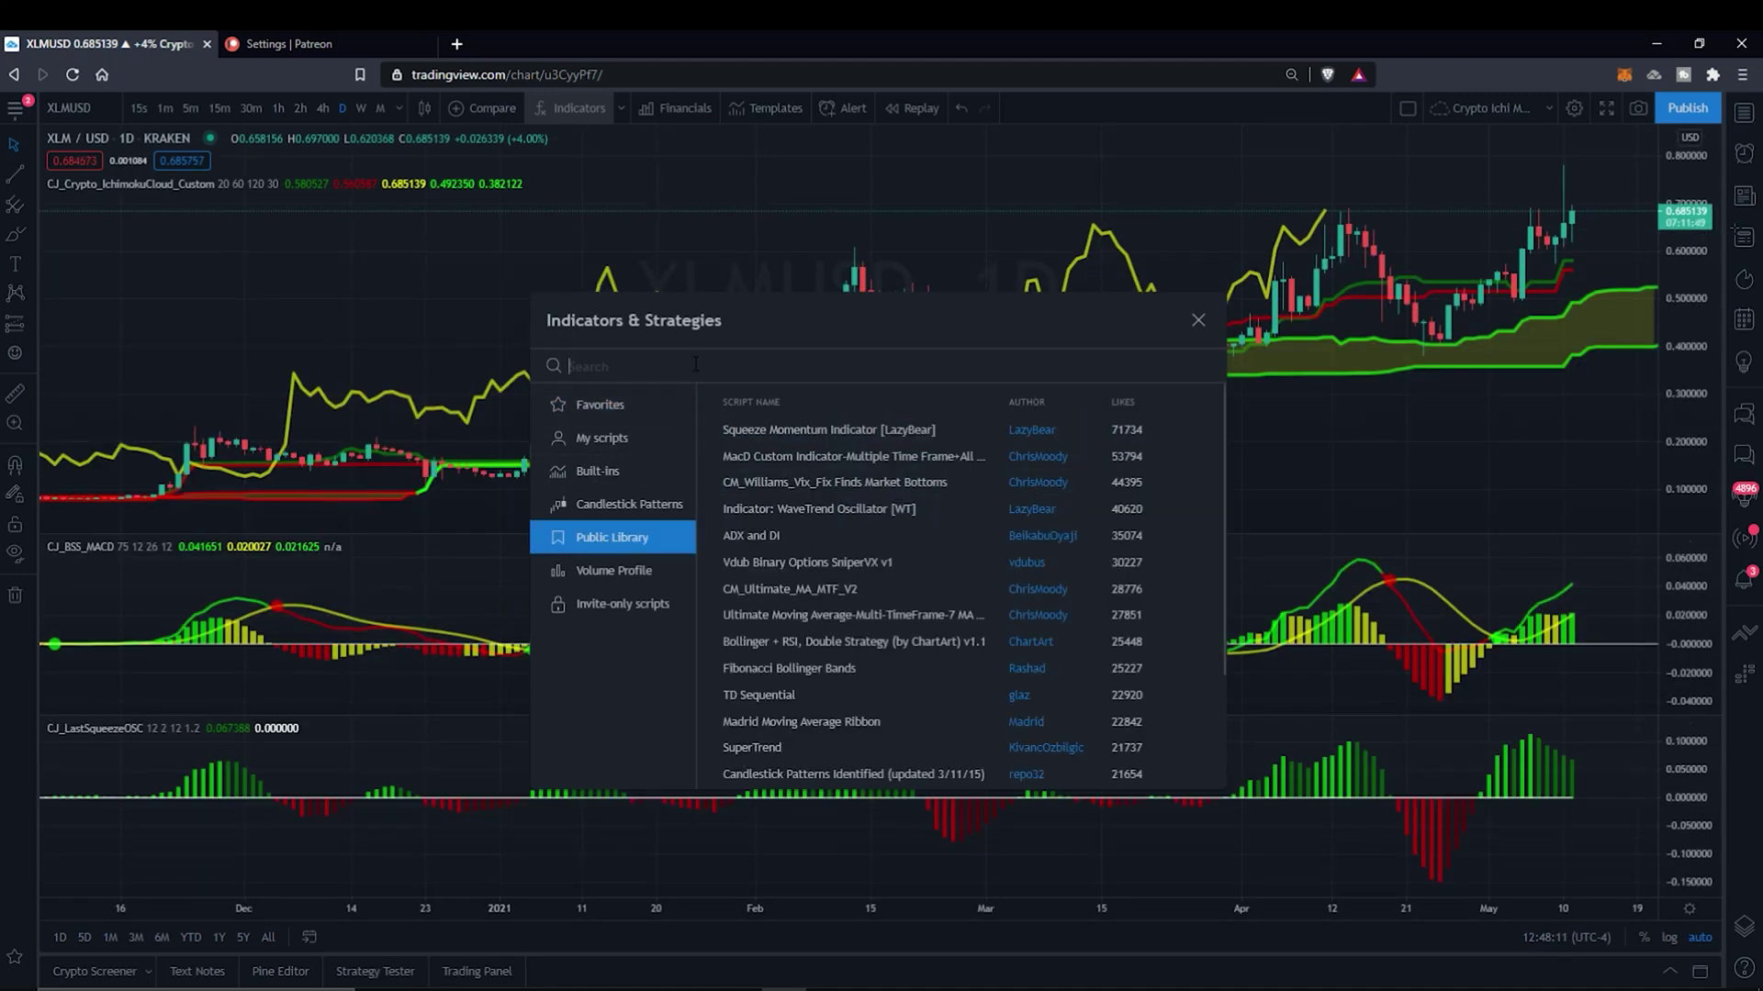
{"action": "type", "text": "rsi"}
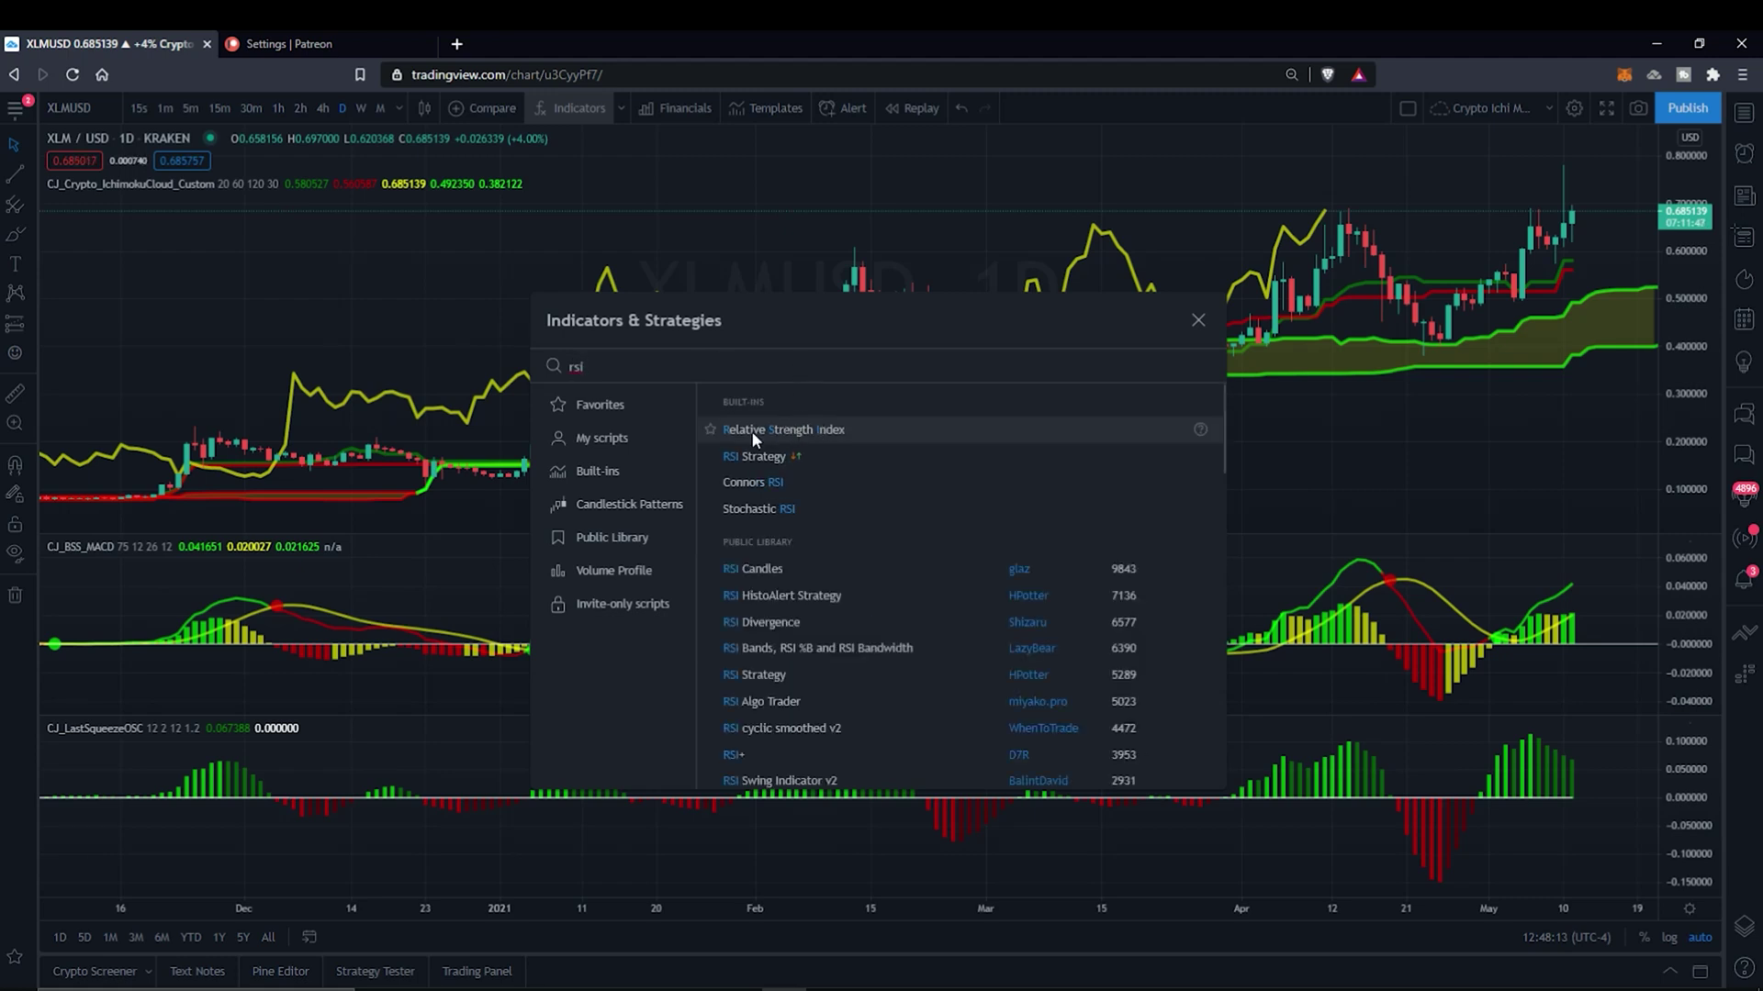
{"action": "left_click", "coordinate": [710, 430]}
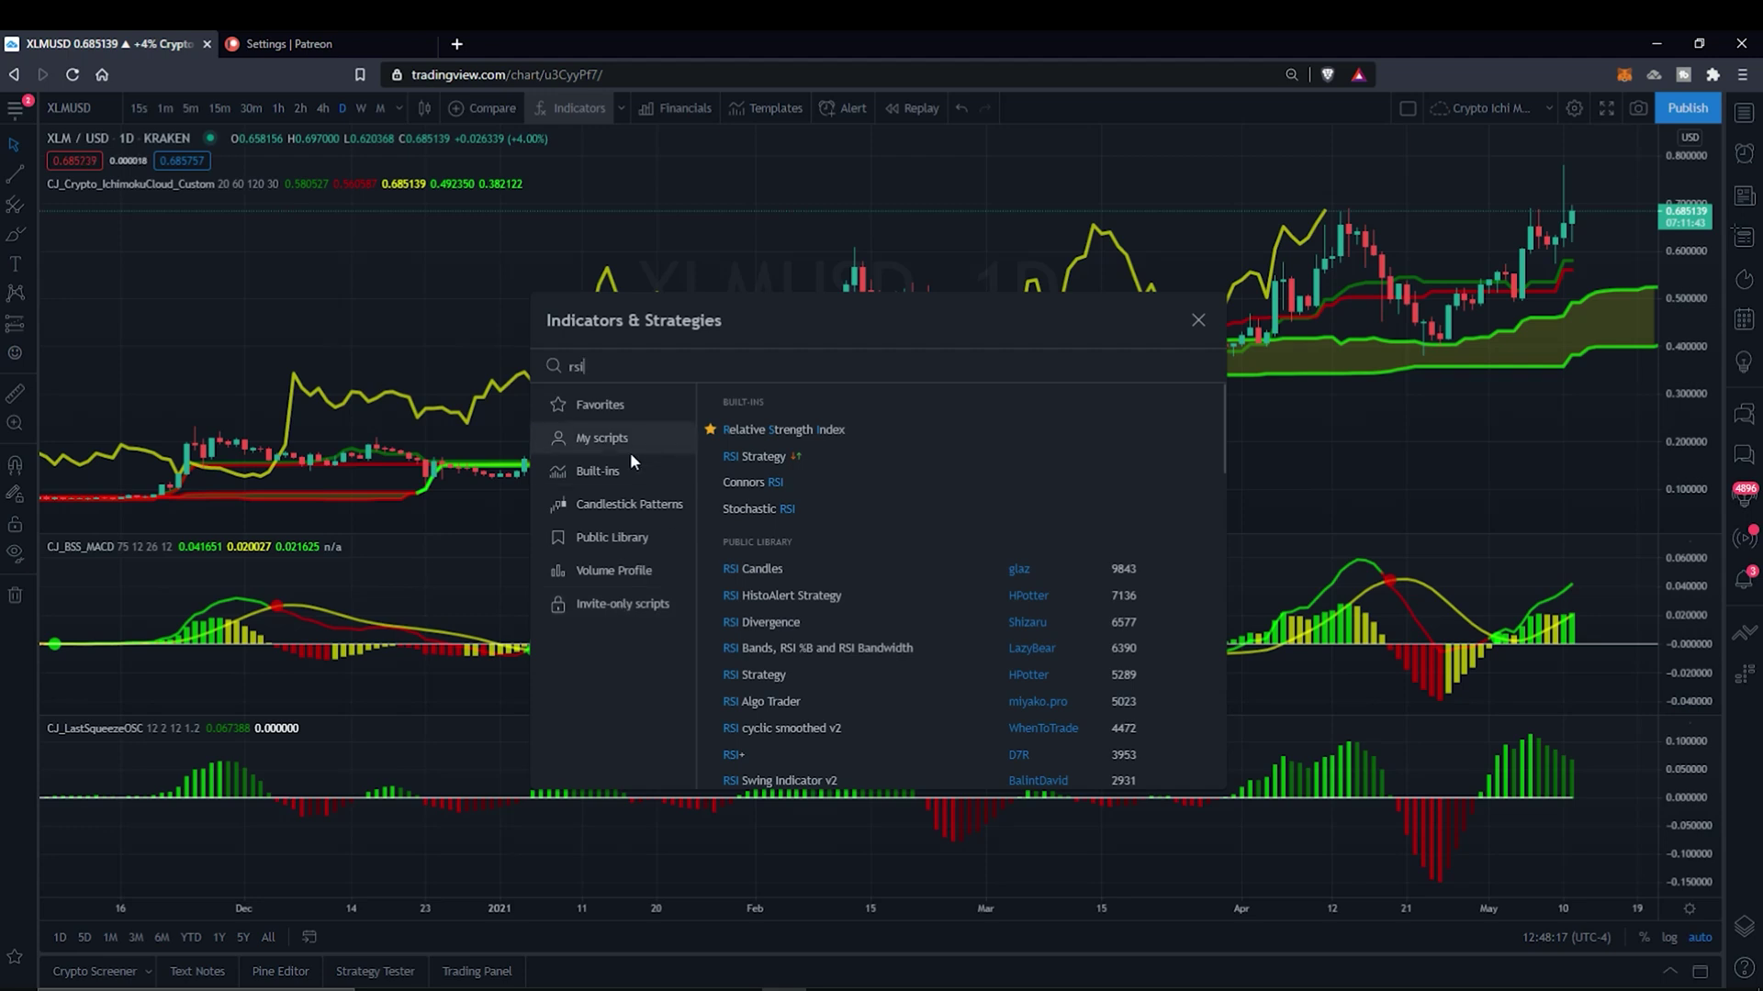
{"action": "left_click", "coordinate": [618, 598]}
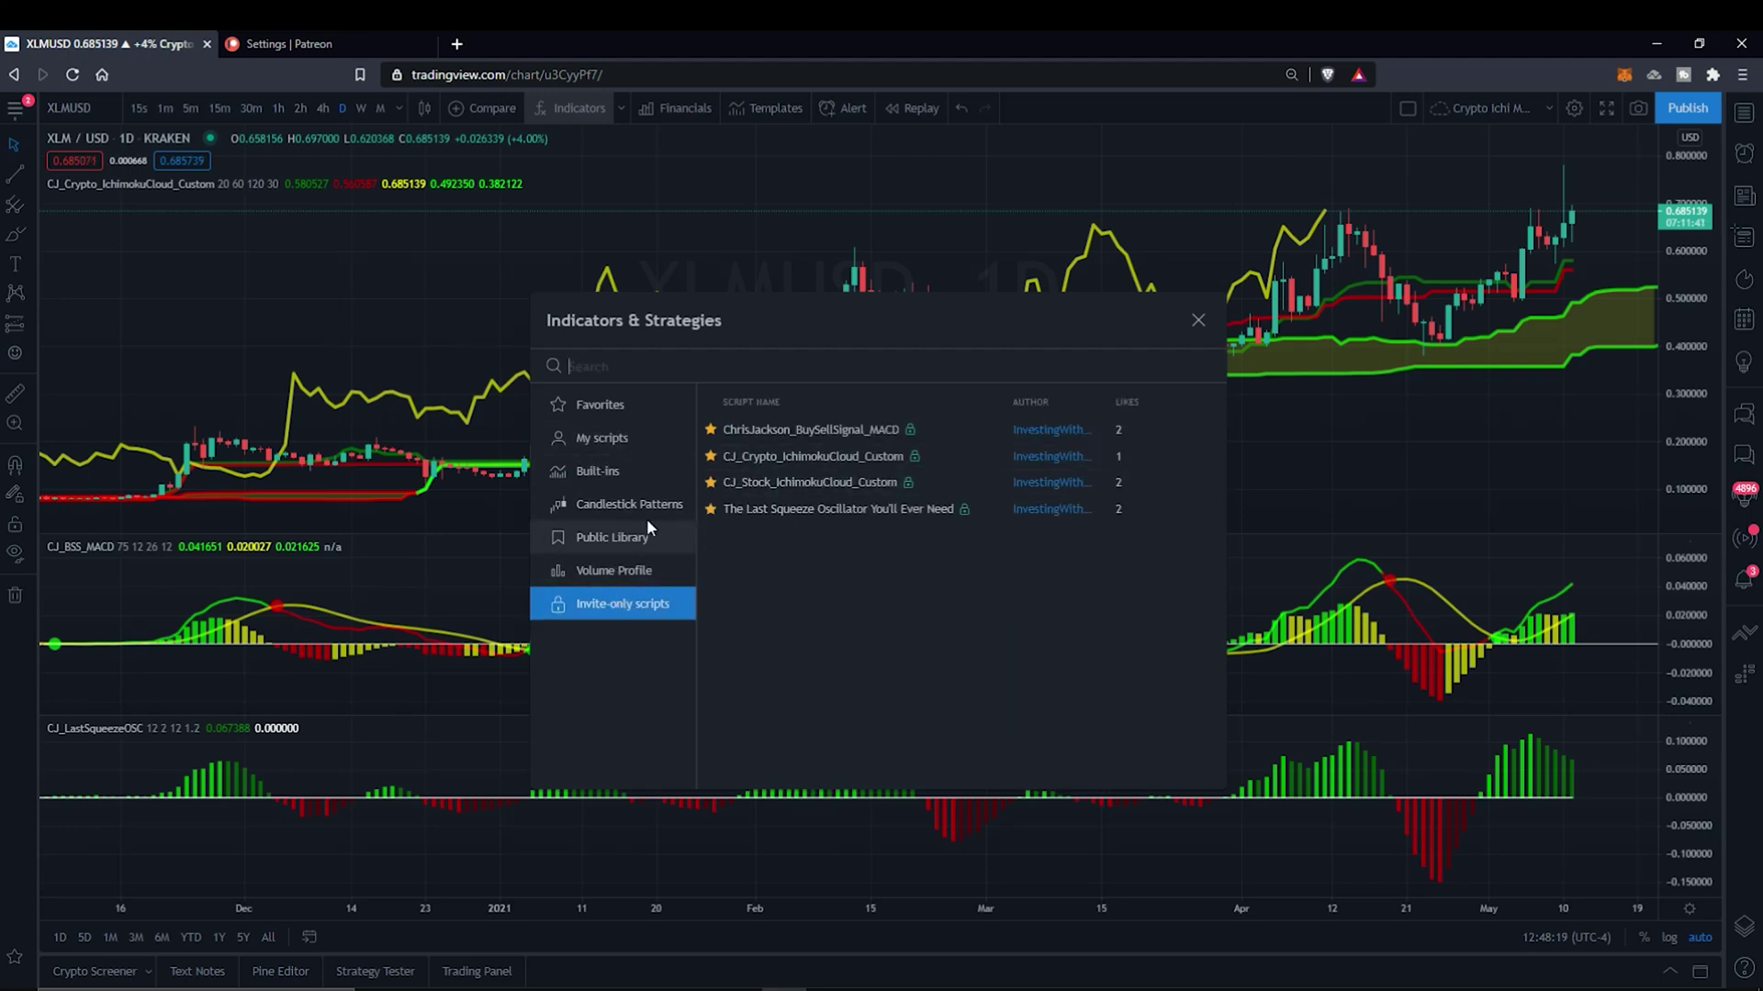
{"action": "left_click", "coordinate": [609, 406]}
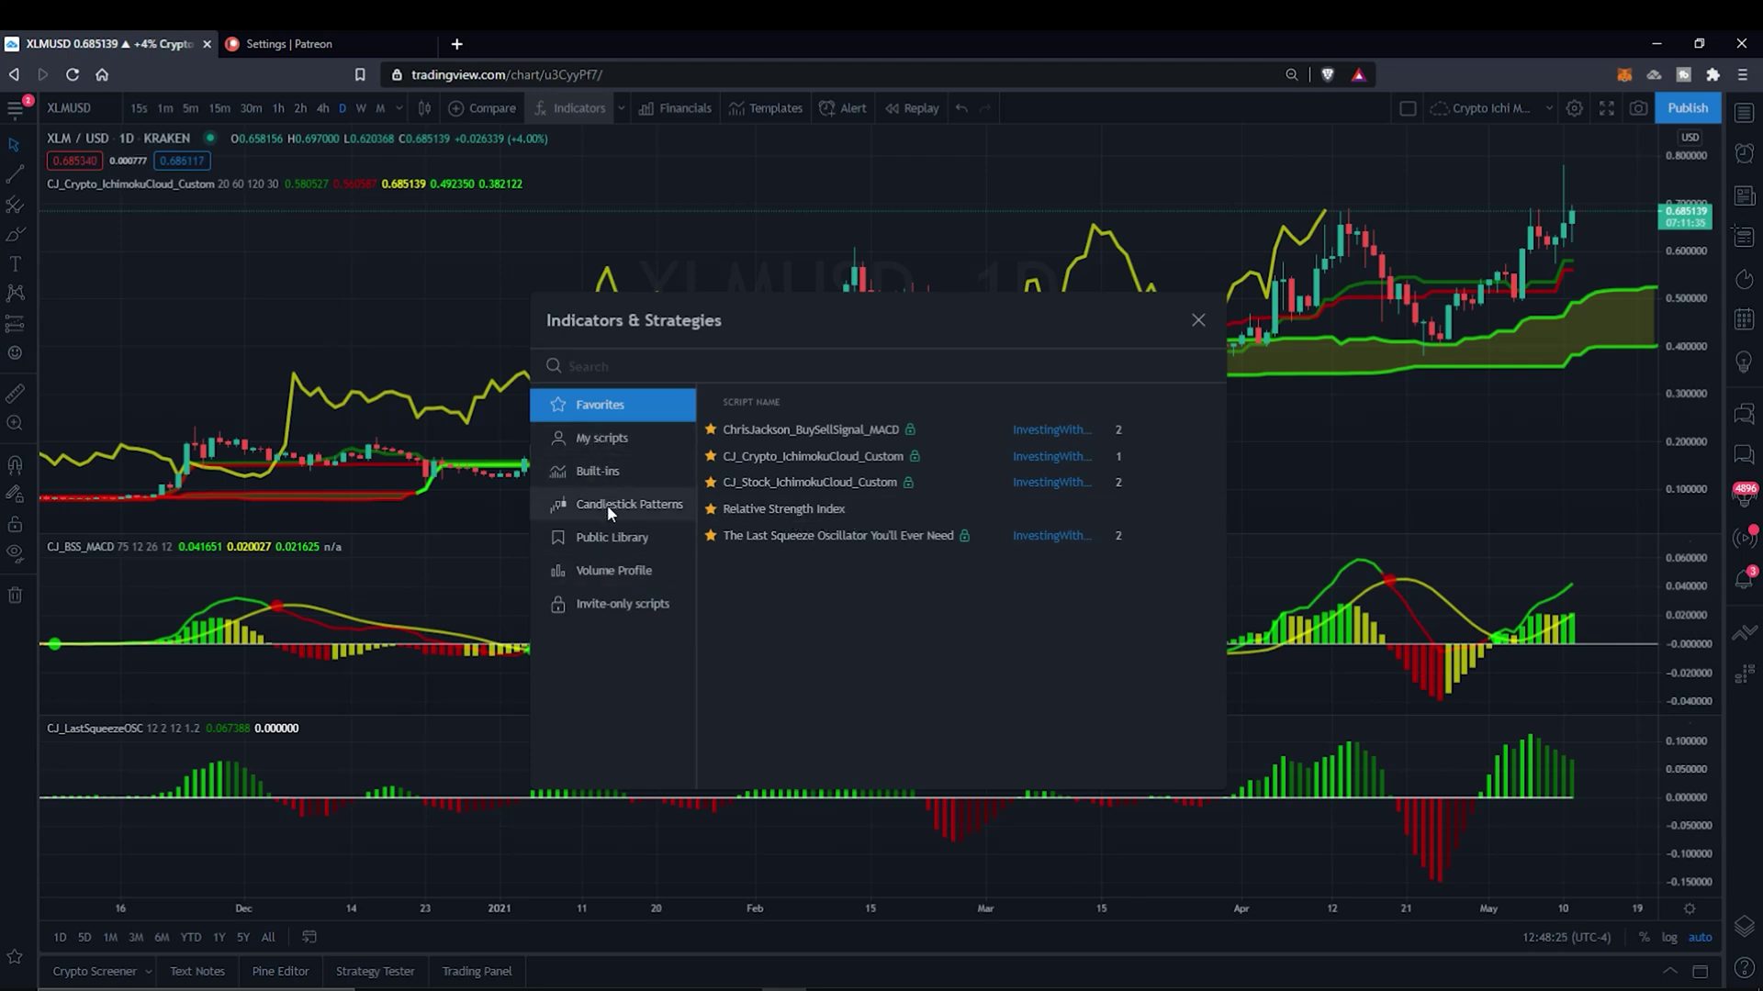
Search the indicators for "rsi" and add Relative Strength Index to the chart
{"action": "left_click", "coordinate": [603, 532]}
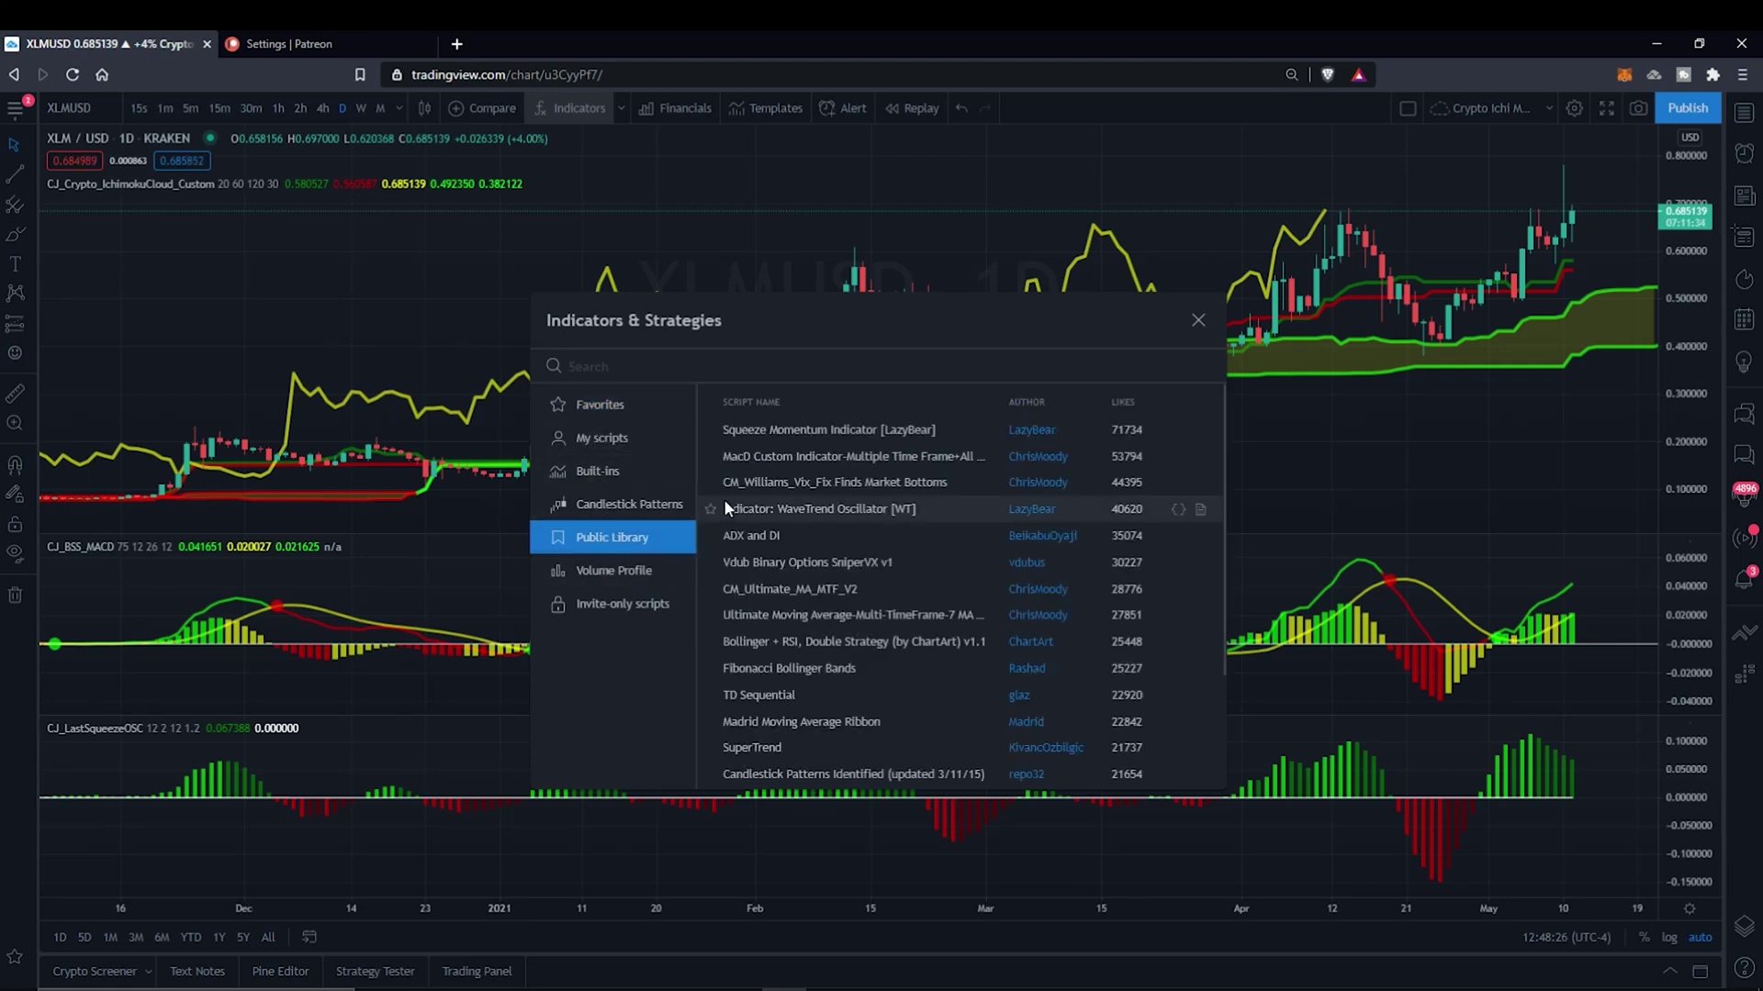
{"action": "left_click", "coordinate": [679, 364]}
{"action": "type", "text": "rsi"}
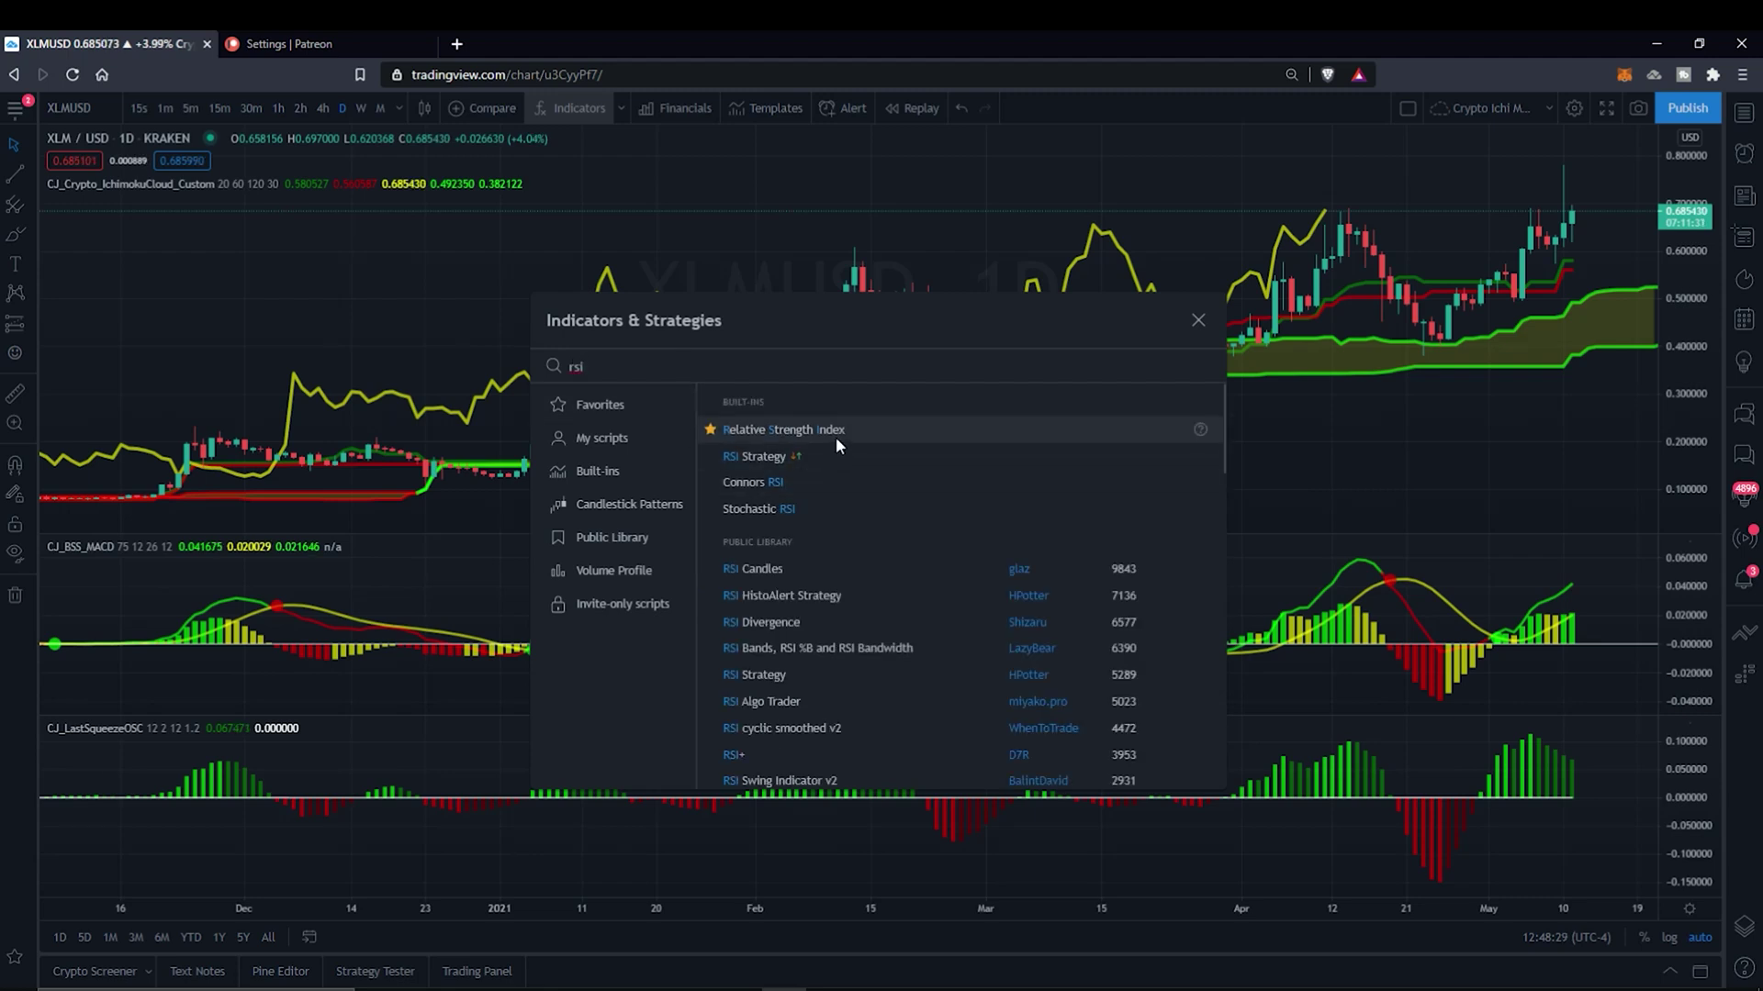
{"action": "left_click", "coordinate": [835, 437]}
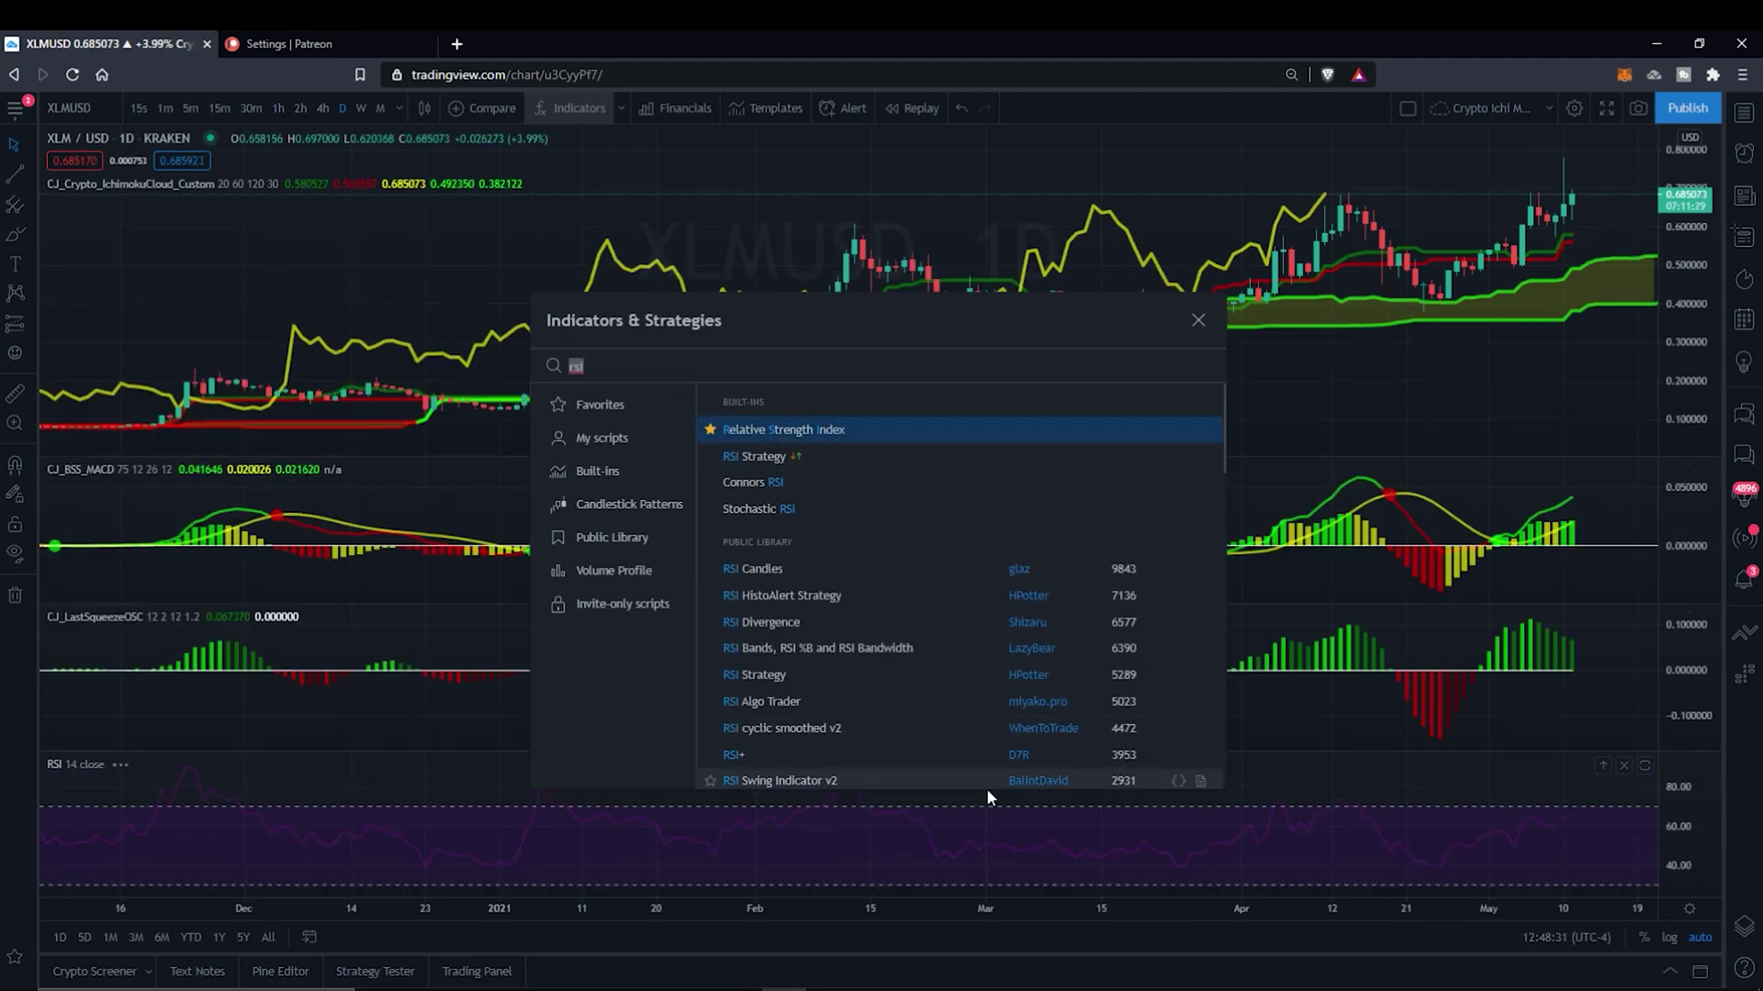
{"action": "left_click", "coordinate": [1199, 319]}
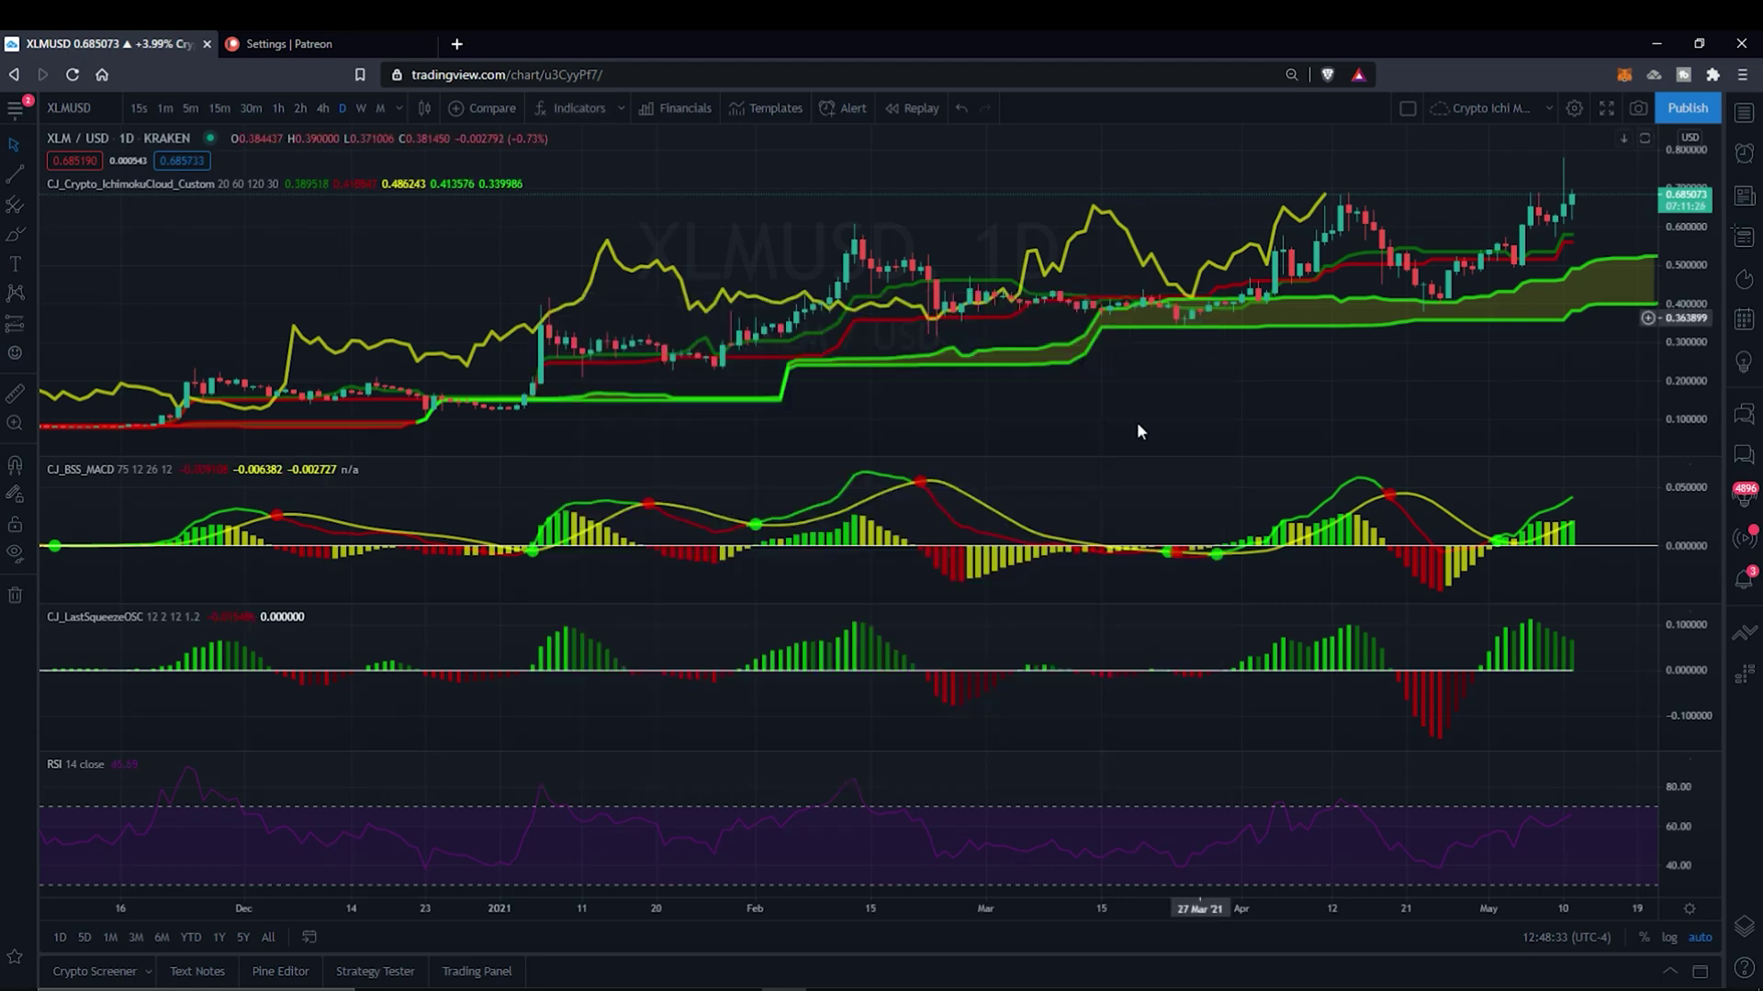
Set the RSI line's color to white in the new RSI indicator's style settings
{"action": "left_click", "coordinate": [1512, 843]}
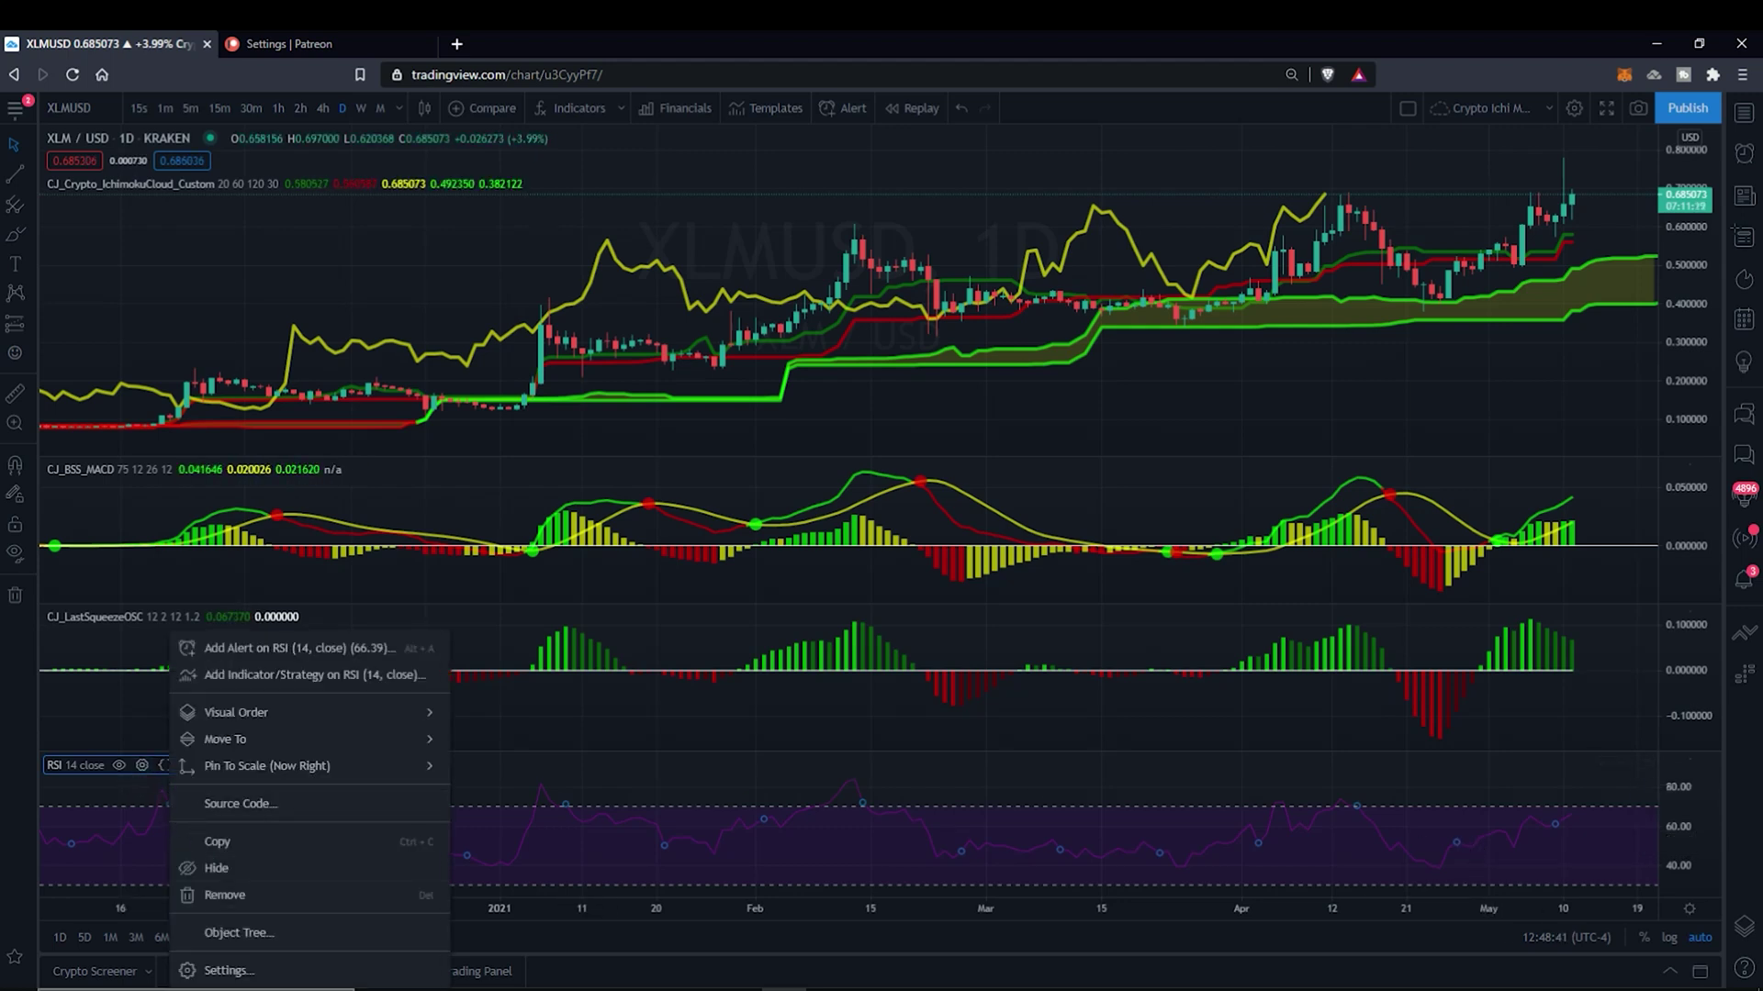
{"action": "left_click", "coordinate": [142, 765]}
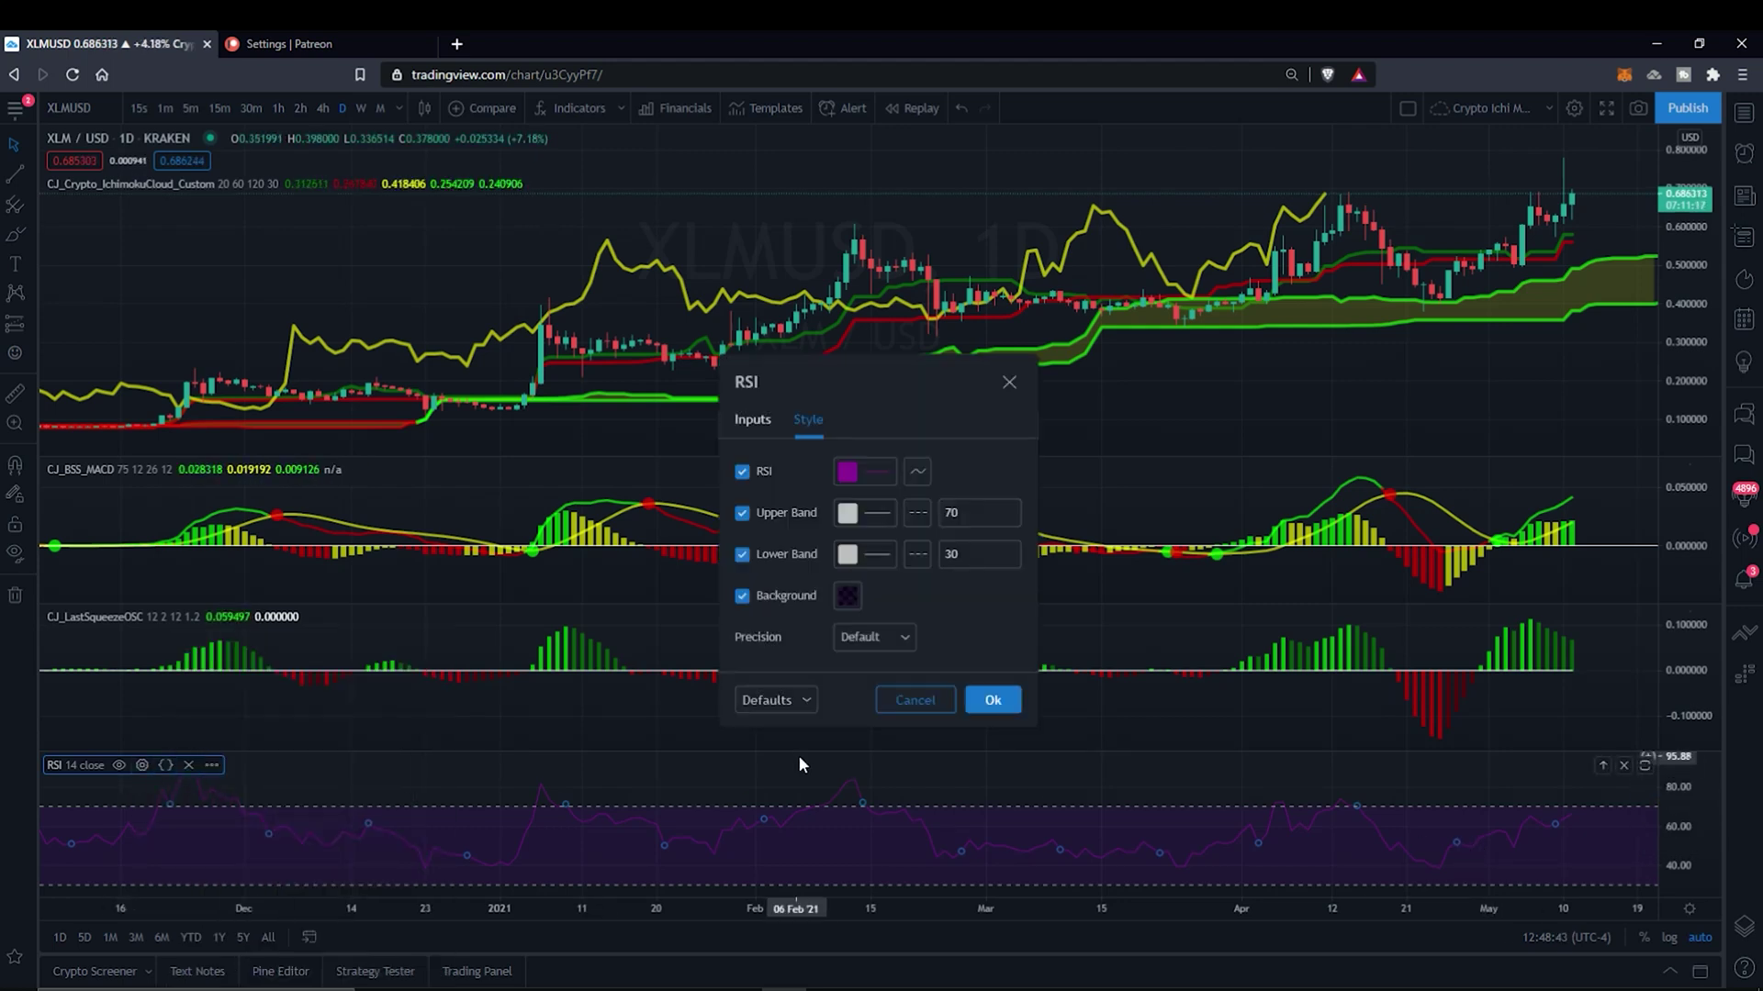
{"action": "left_click", "coordinate": [849, 471]}
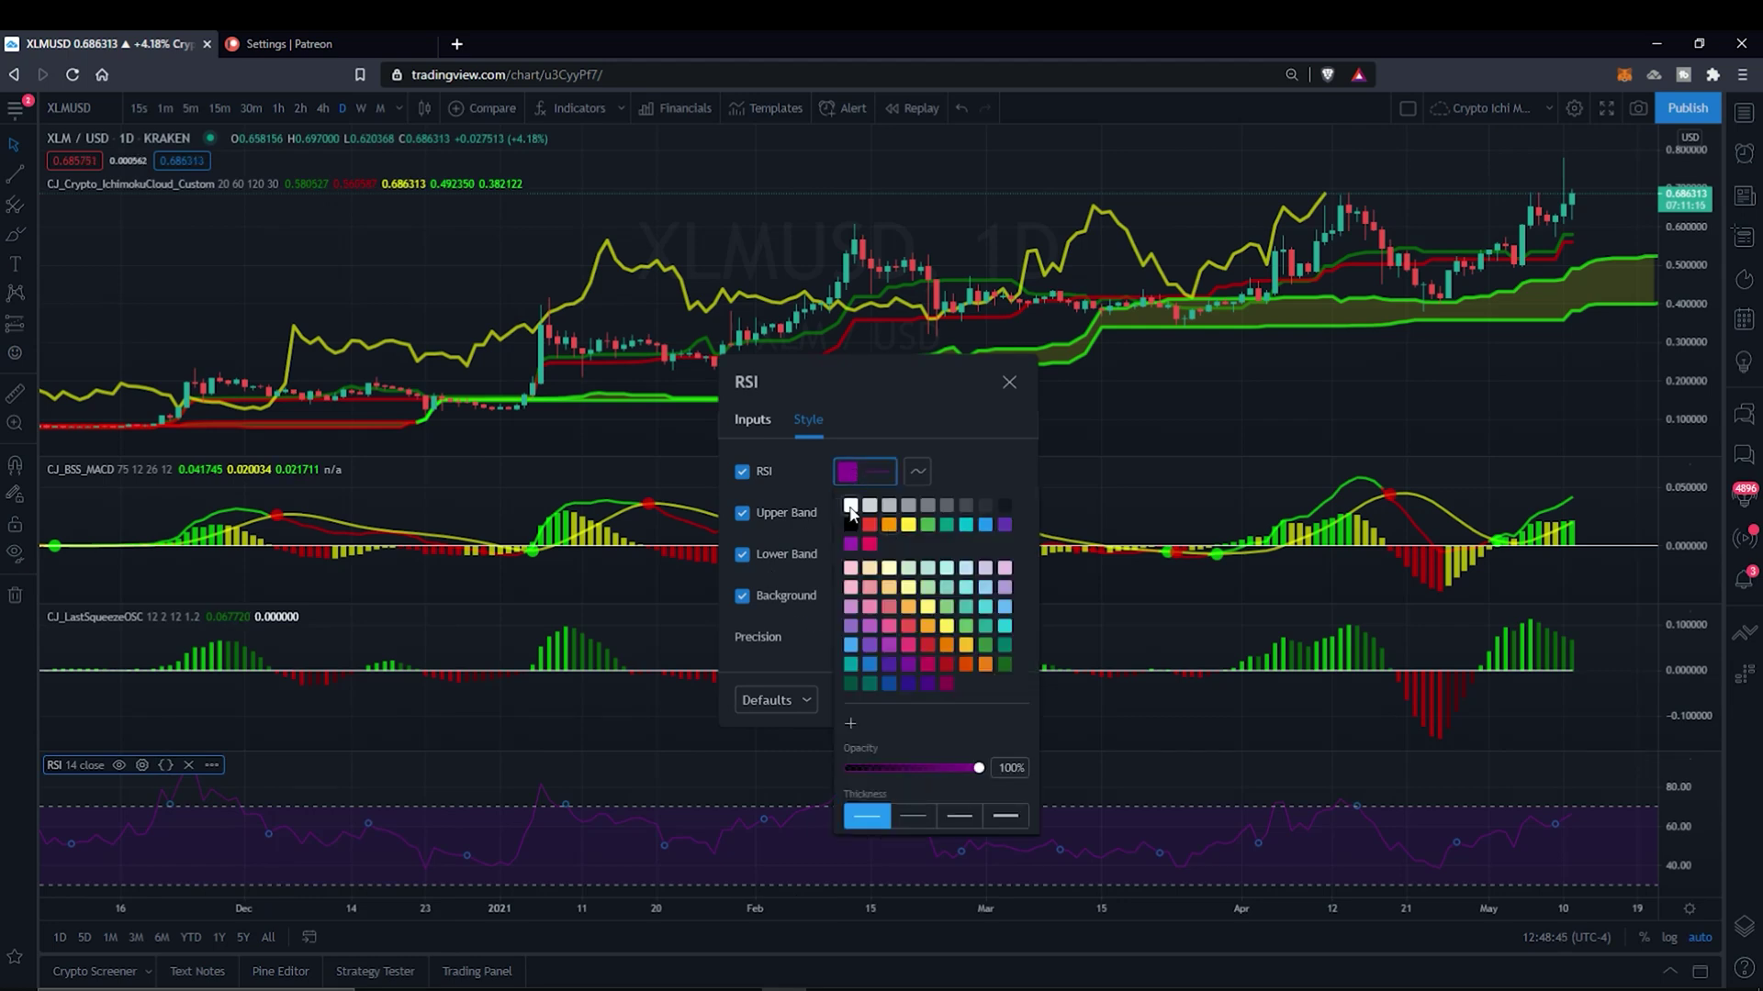
{"action": "left_click", "coordinate": [850, 506]}
{"action": "left_click", "coordinate": [1021, 461]}
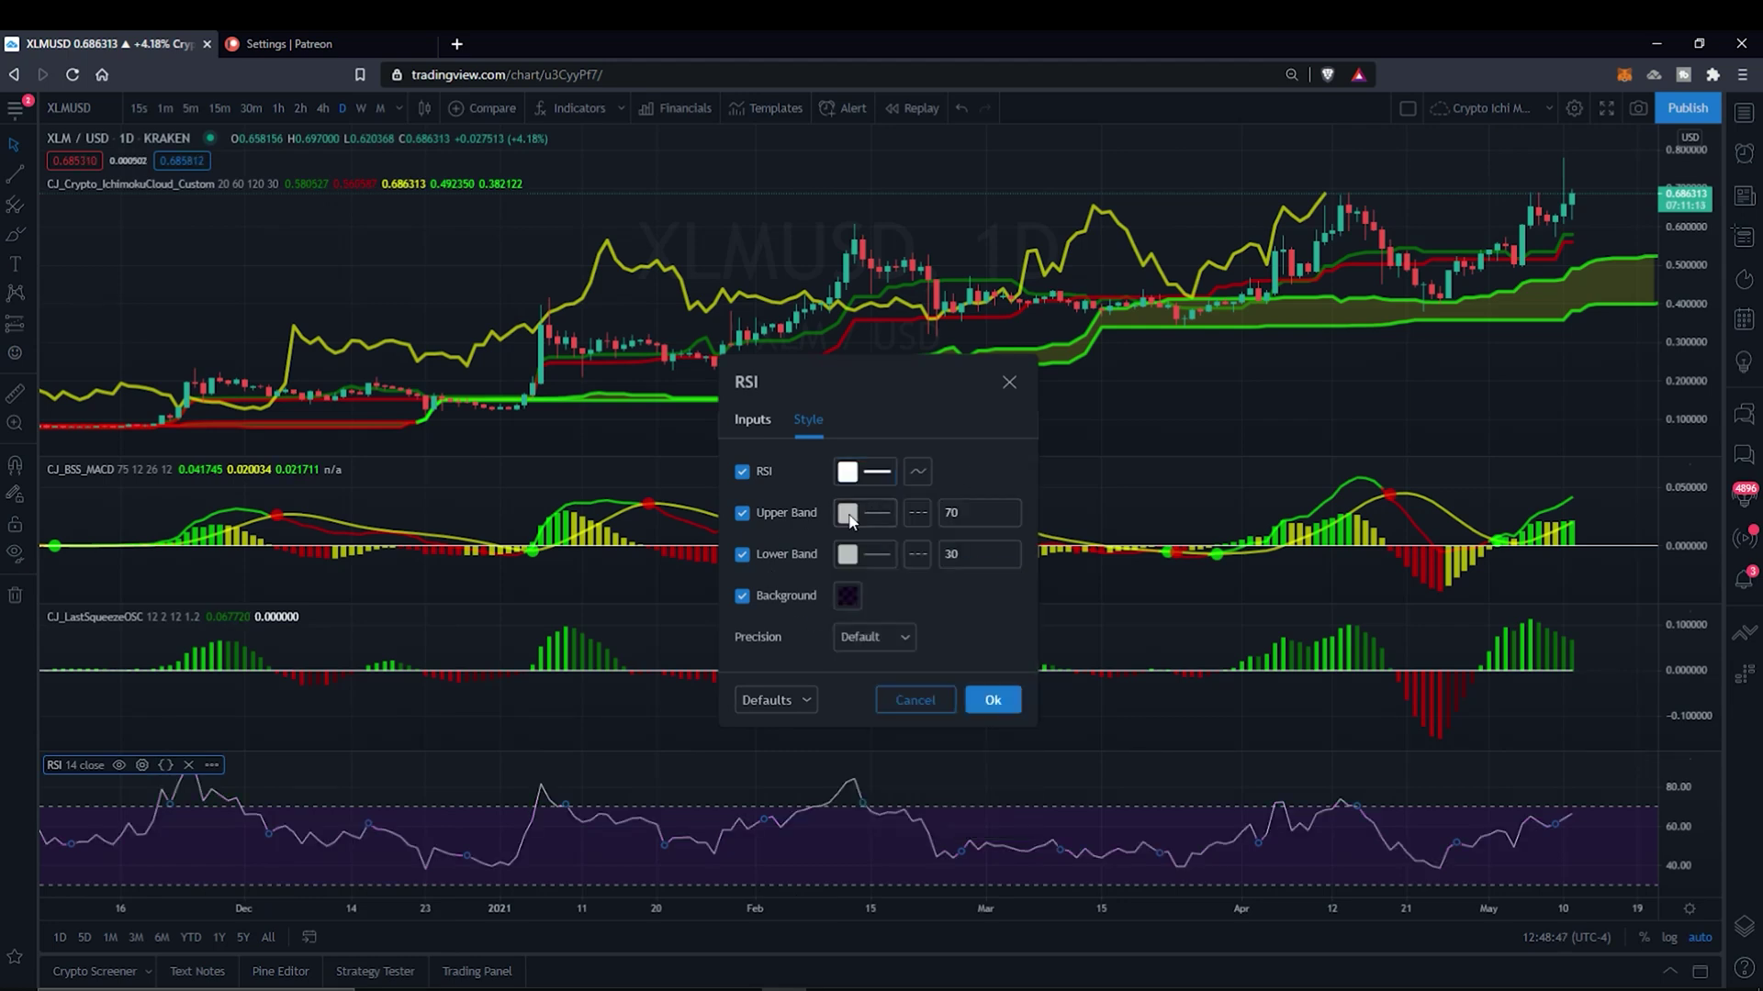
Color the RSI's upper band red and set its line to the second thickness, keeping it dashed
{"action": "left_click", "coordinate": [872, 514]}
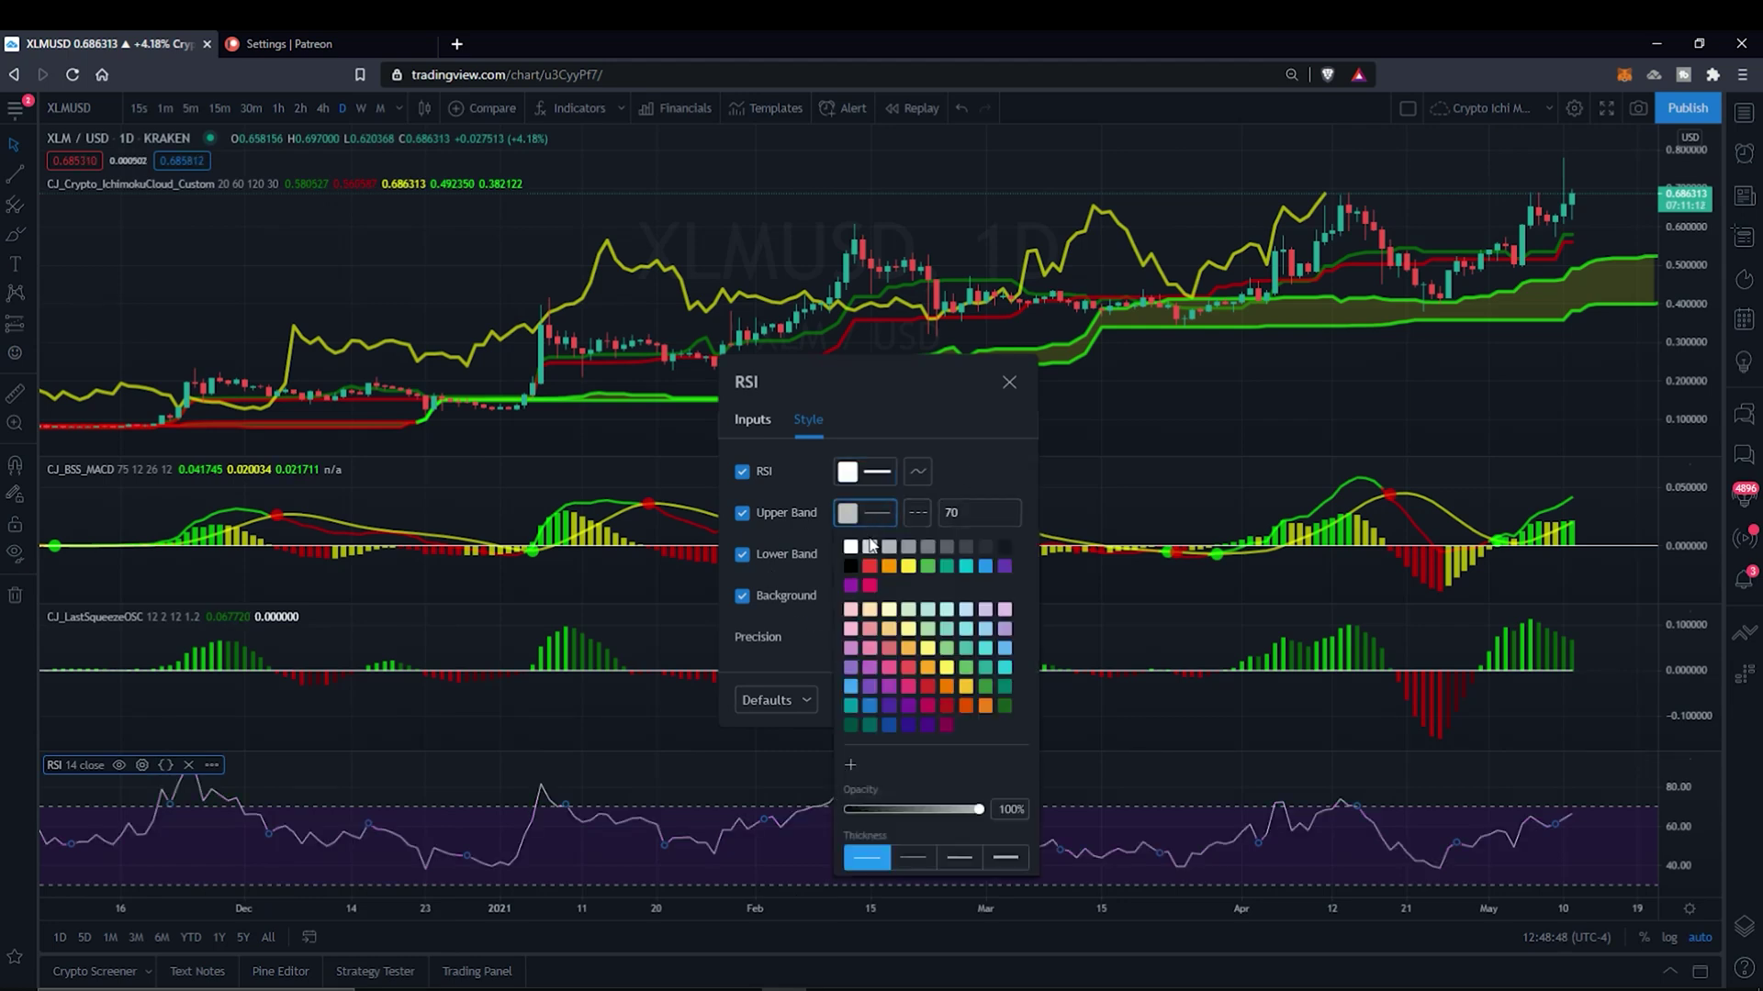
{"action": "left_click", "coordinate": [926, 687]}
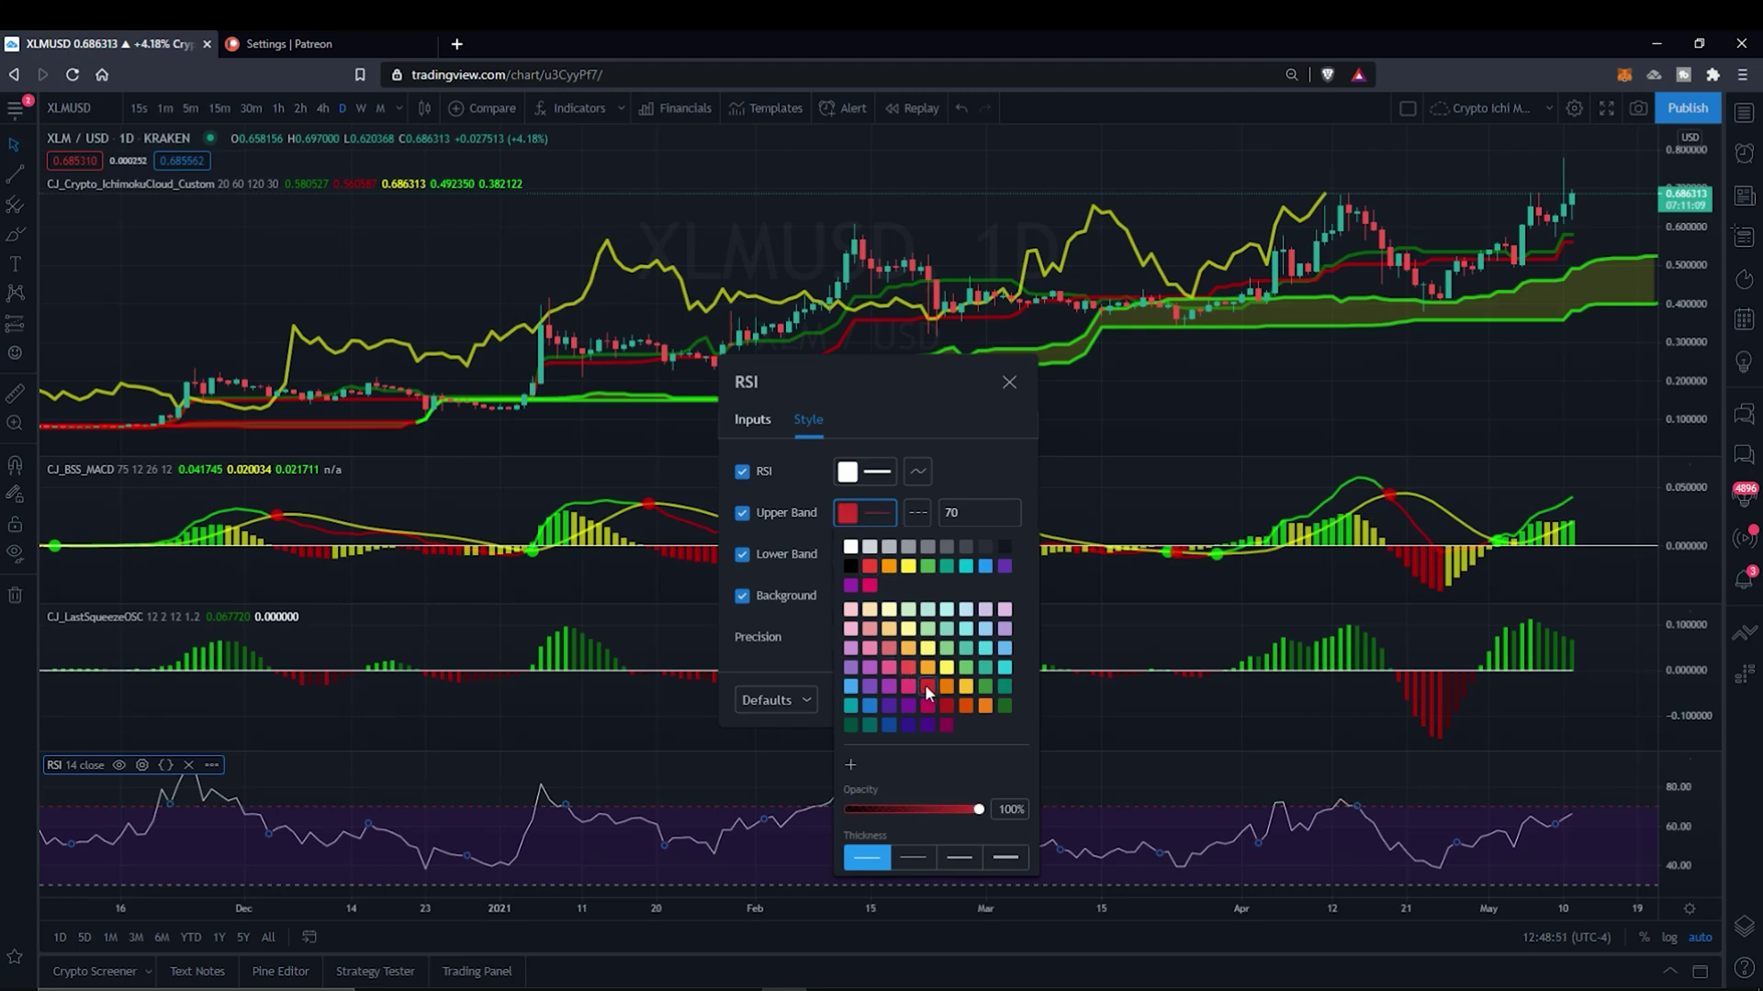
{"action": "left_click", "coordinate": [909, 514]}
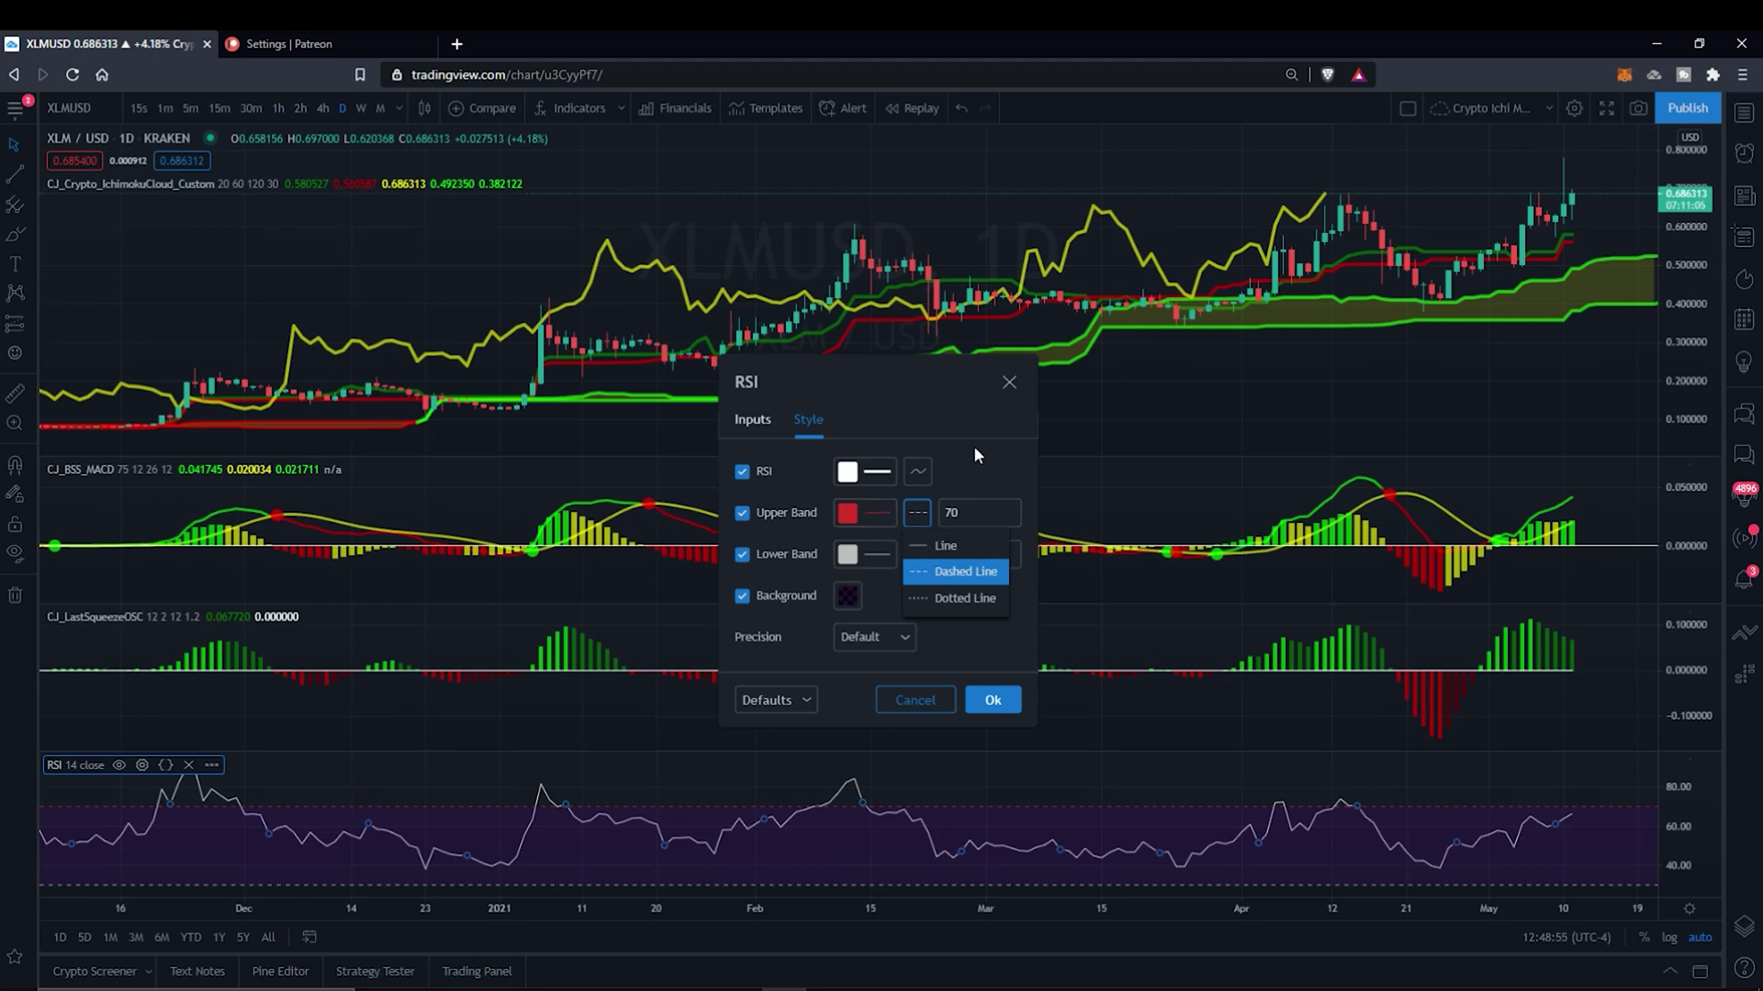
{"action": "left_click", "coordinate": [906, 522]}
{"action": "left_click", "coordinate": [920, 515]}
{"action": "left_click", "coordinate": [857, 500]}
{"action": "left_click", "coordinate": [867, 510]}
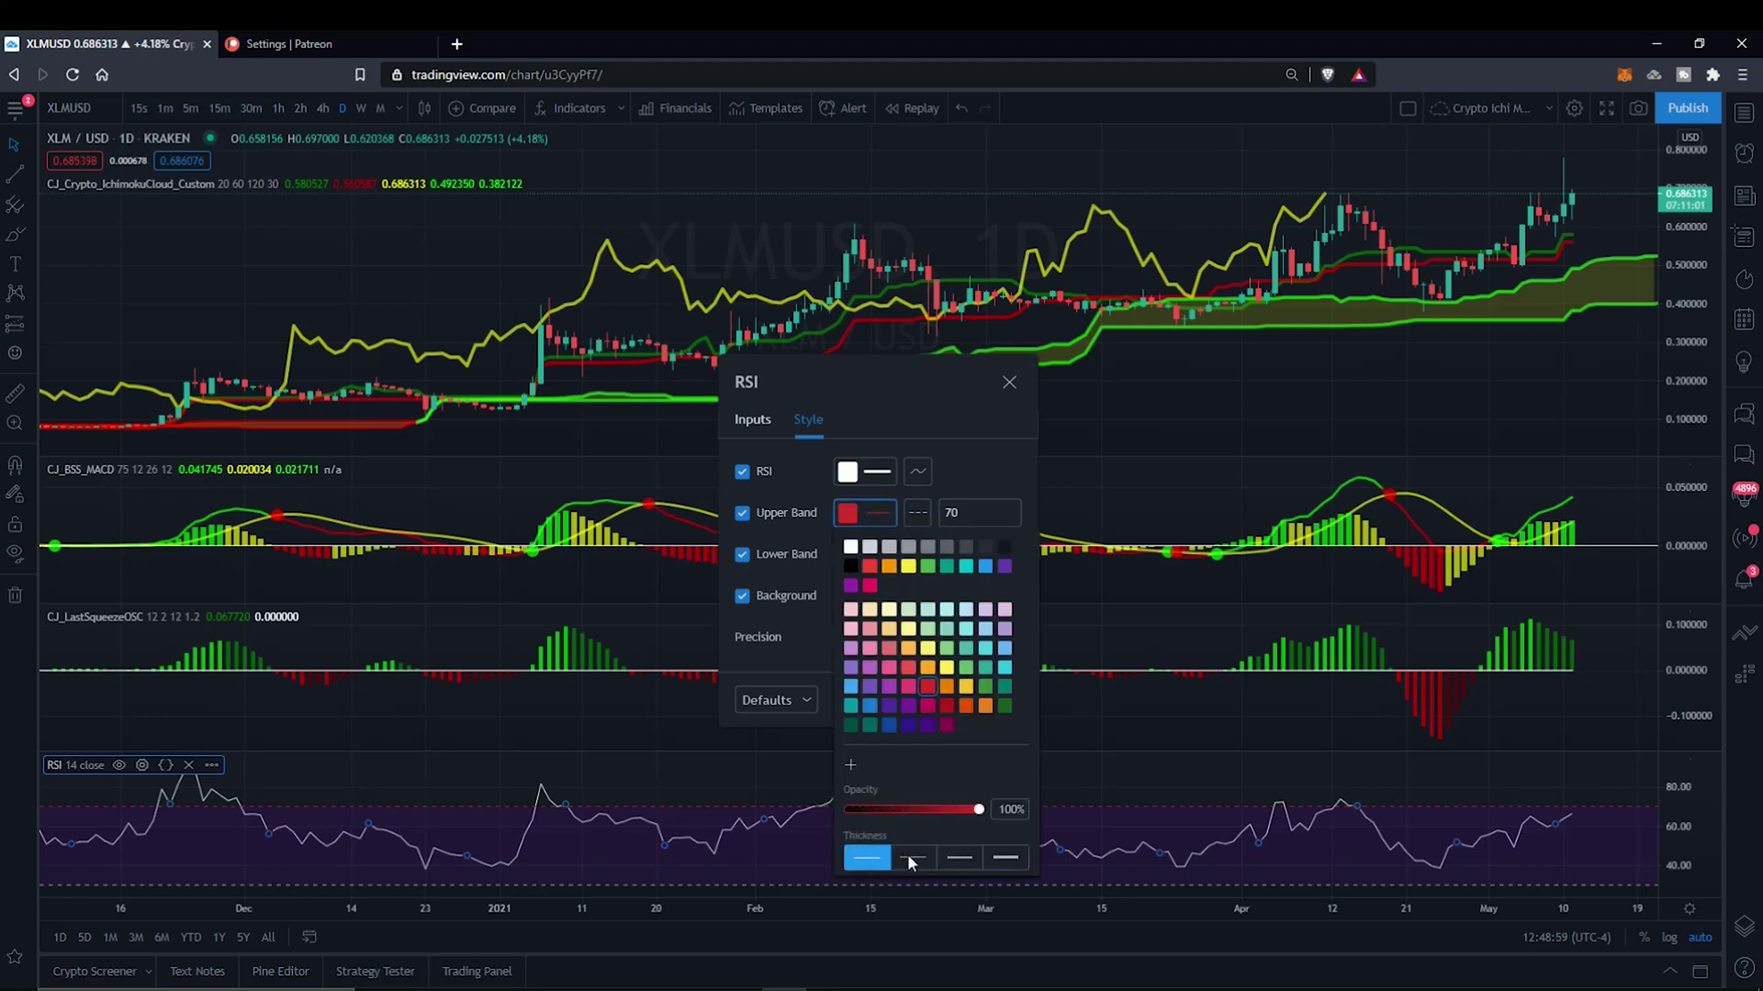
{"action": "left_click", "coordinate": [967, 859]}
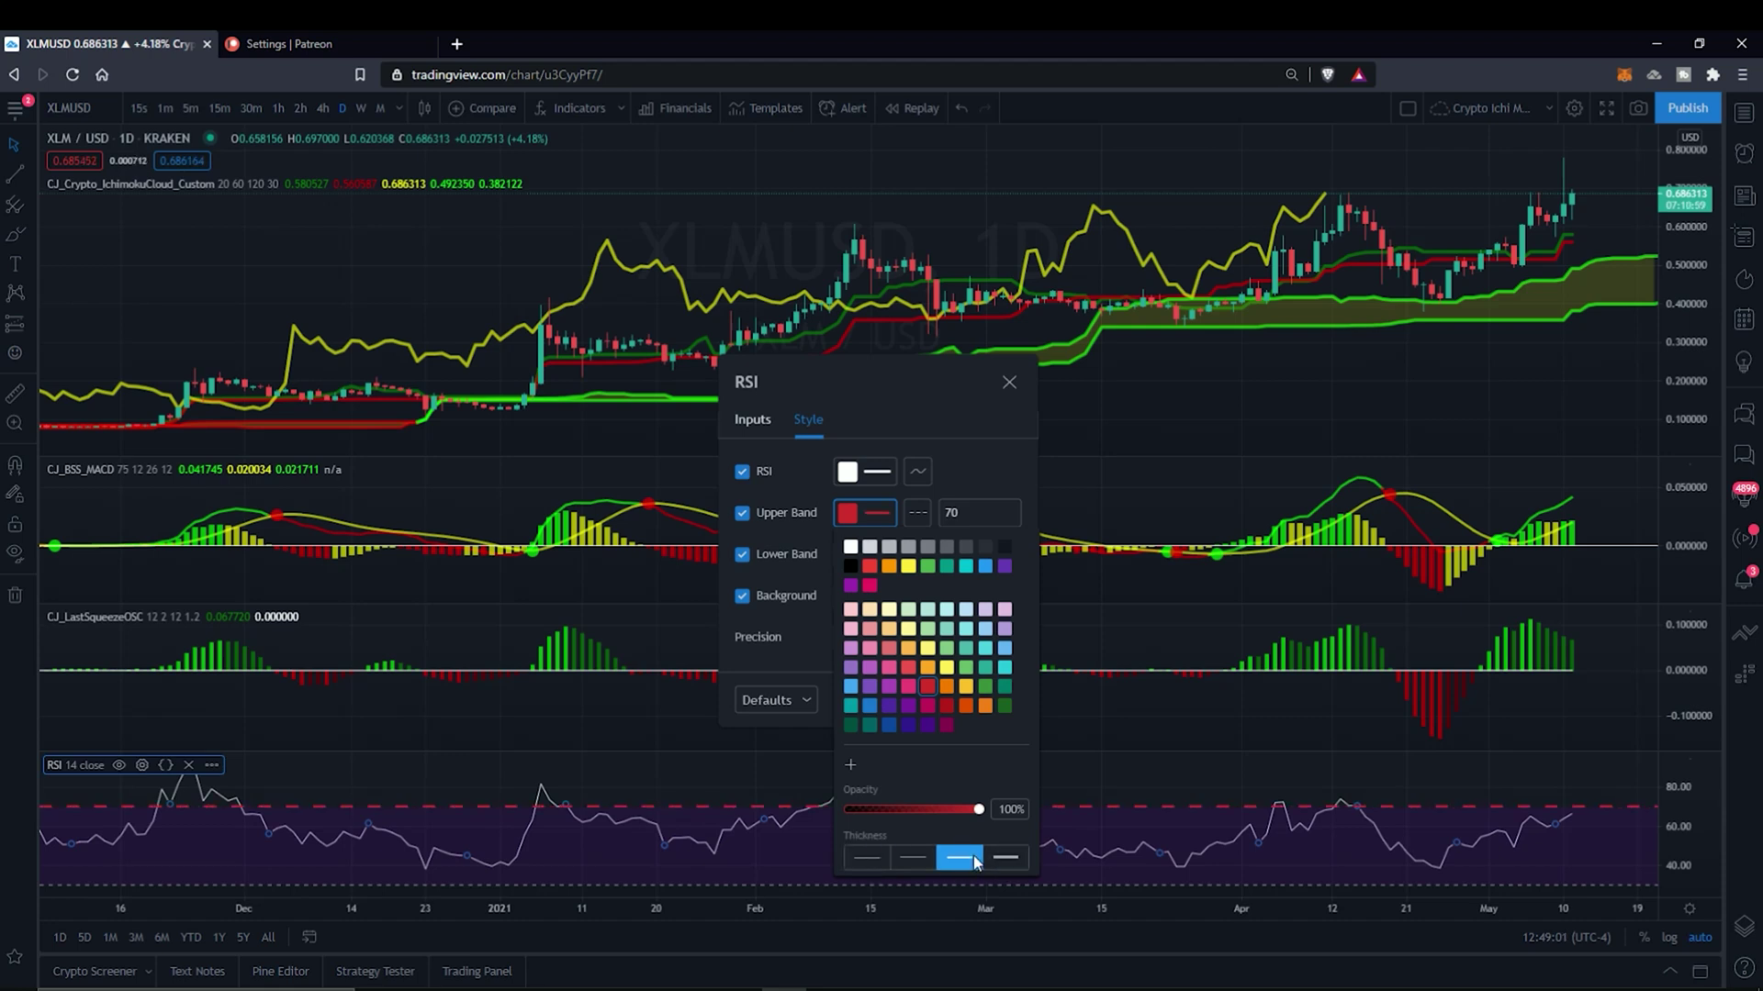
{"action": "left_click", "coordinate": [914, 860]}
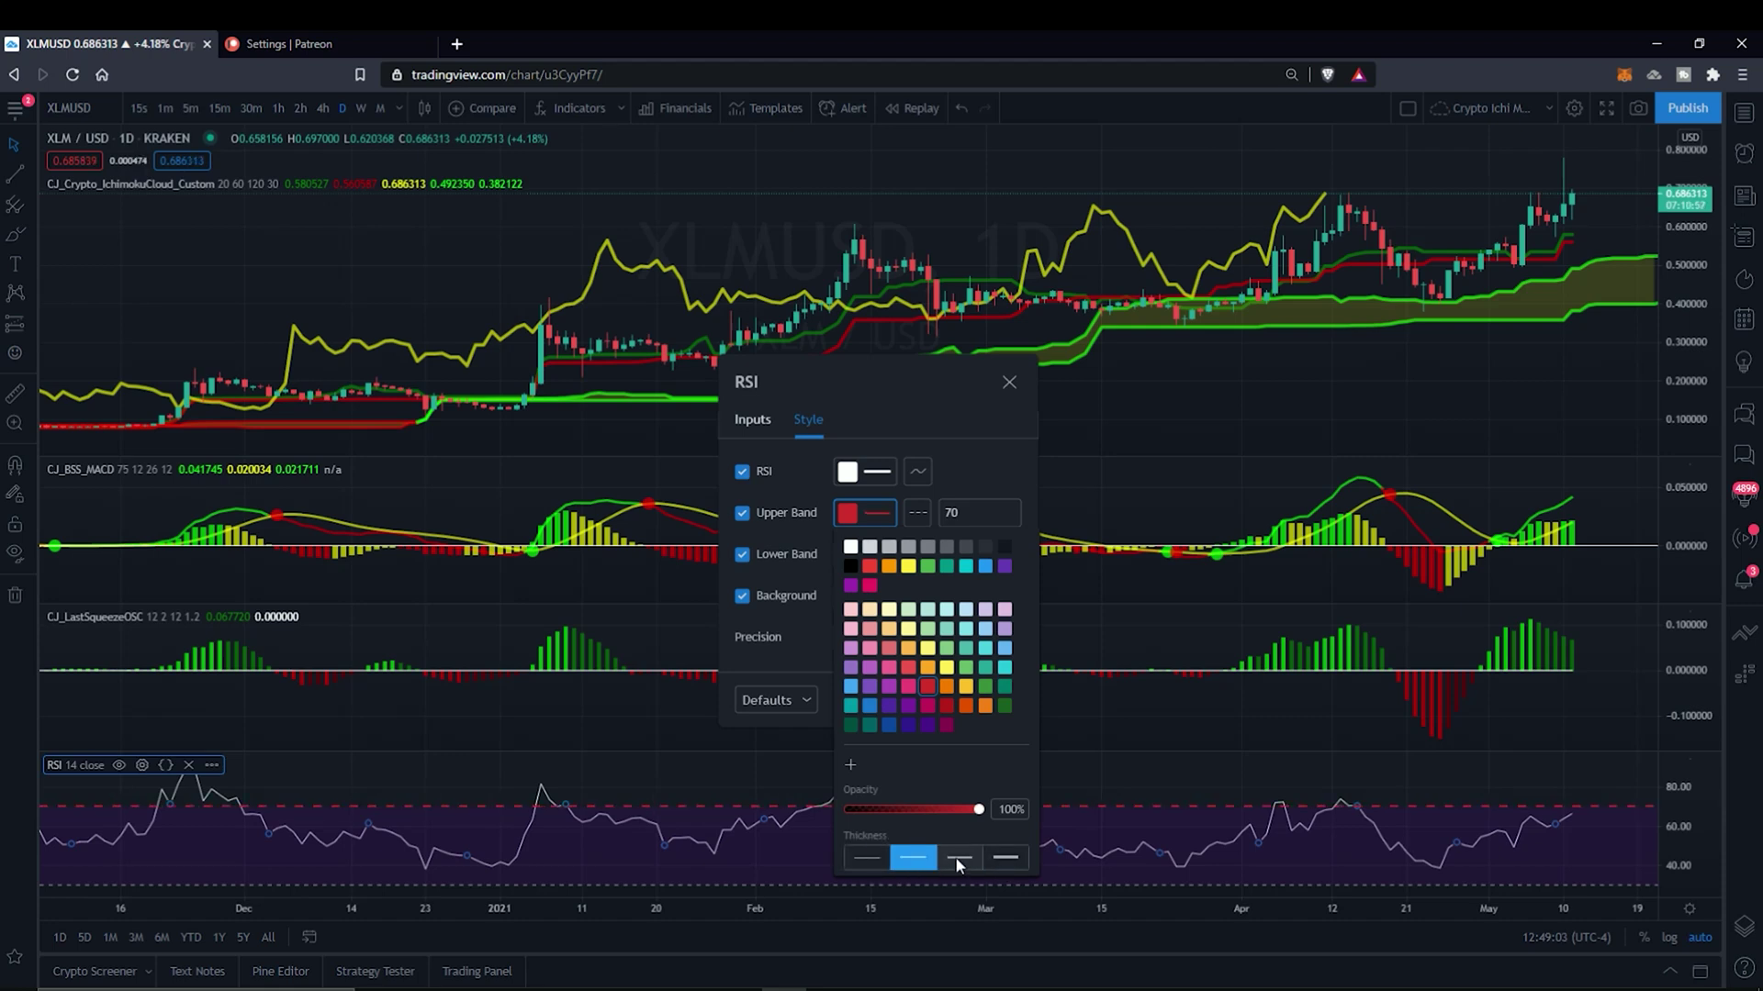
{"action": "left_click", "coordinate": [984, 457]}
Color the RSI's lower band green and set its line to the second thickness
{"action": "left_click", "coordinate": [871, 555]}
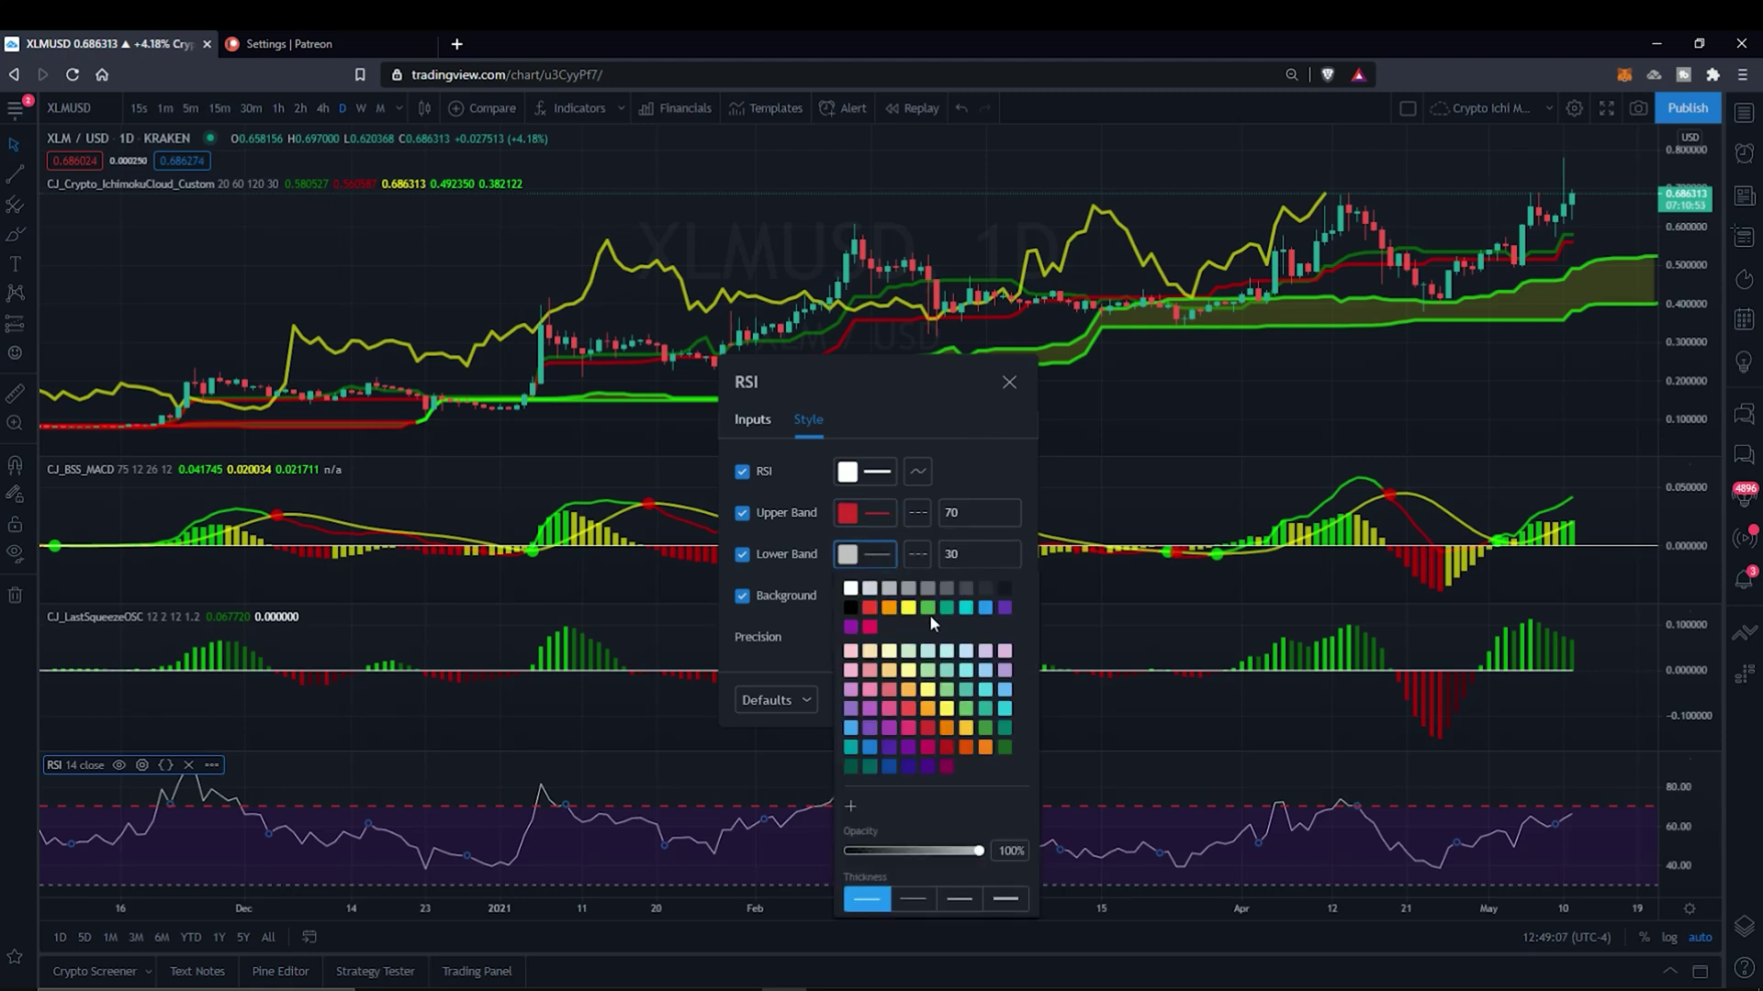
{"action": "left_click", "coordinate": [928, 610]}
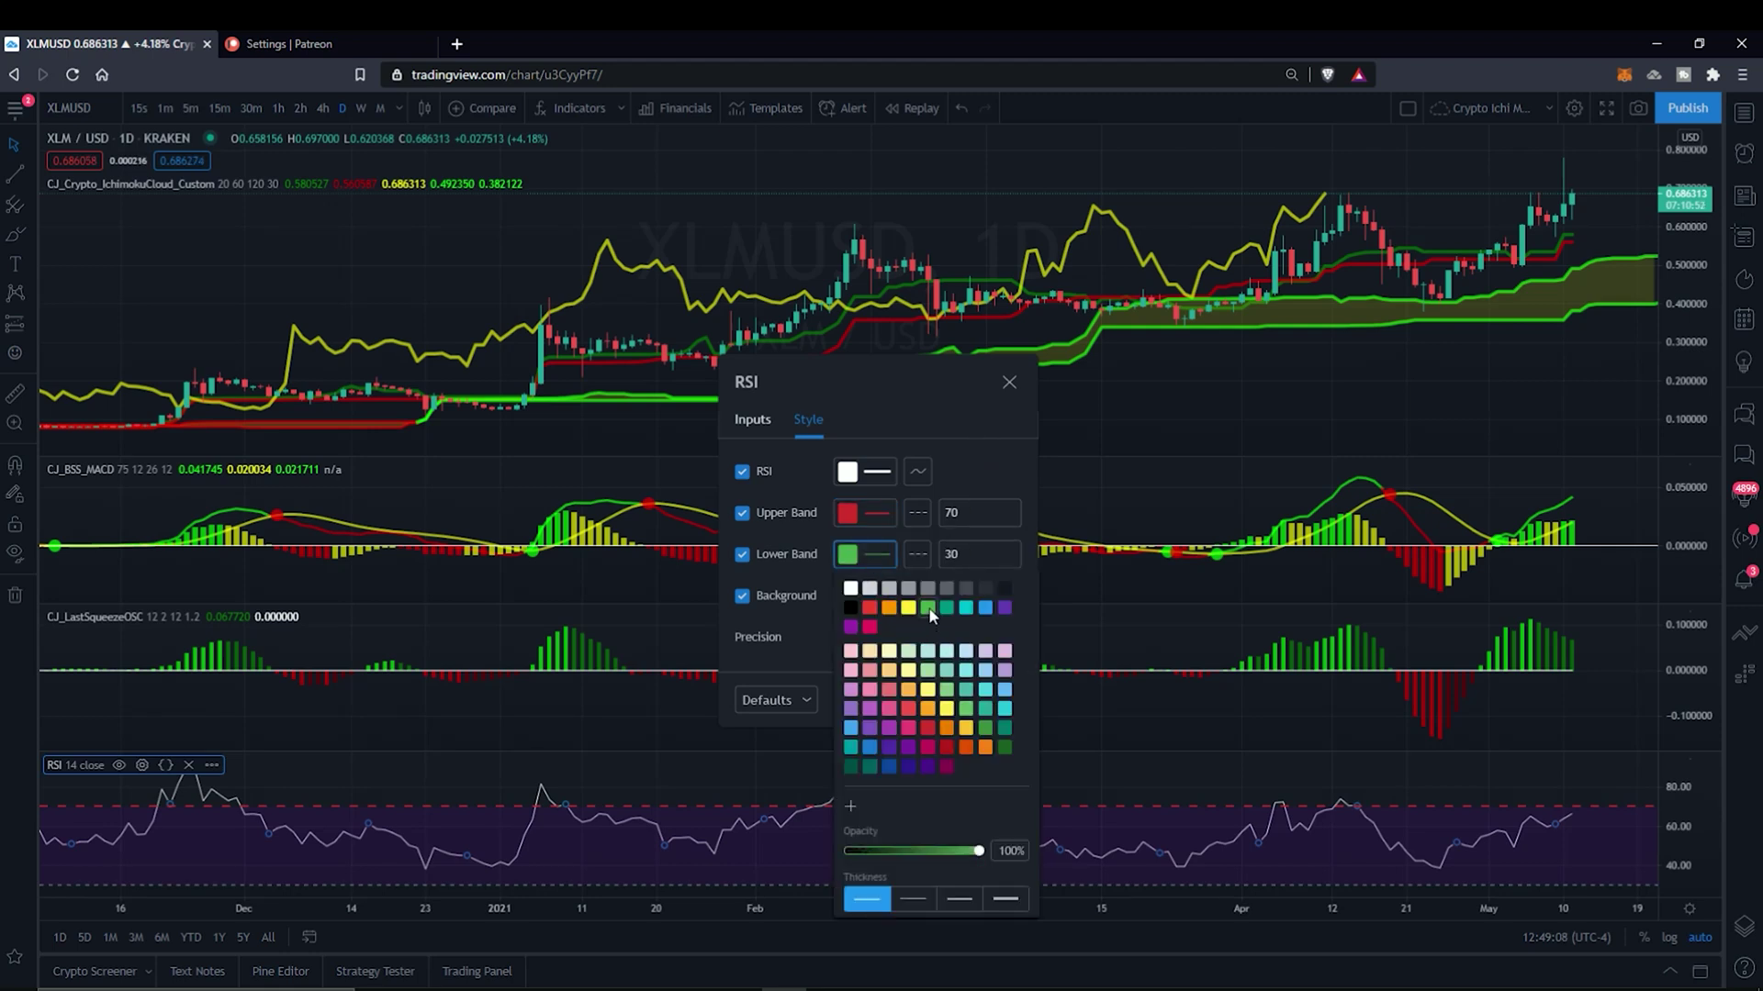
{"action": "left_click", "coordinate": [924, 897]}
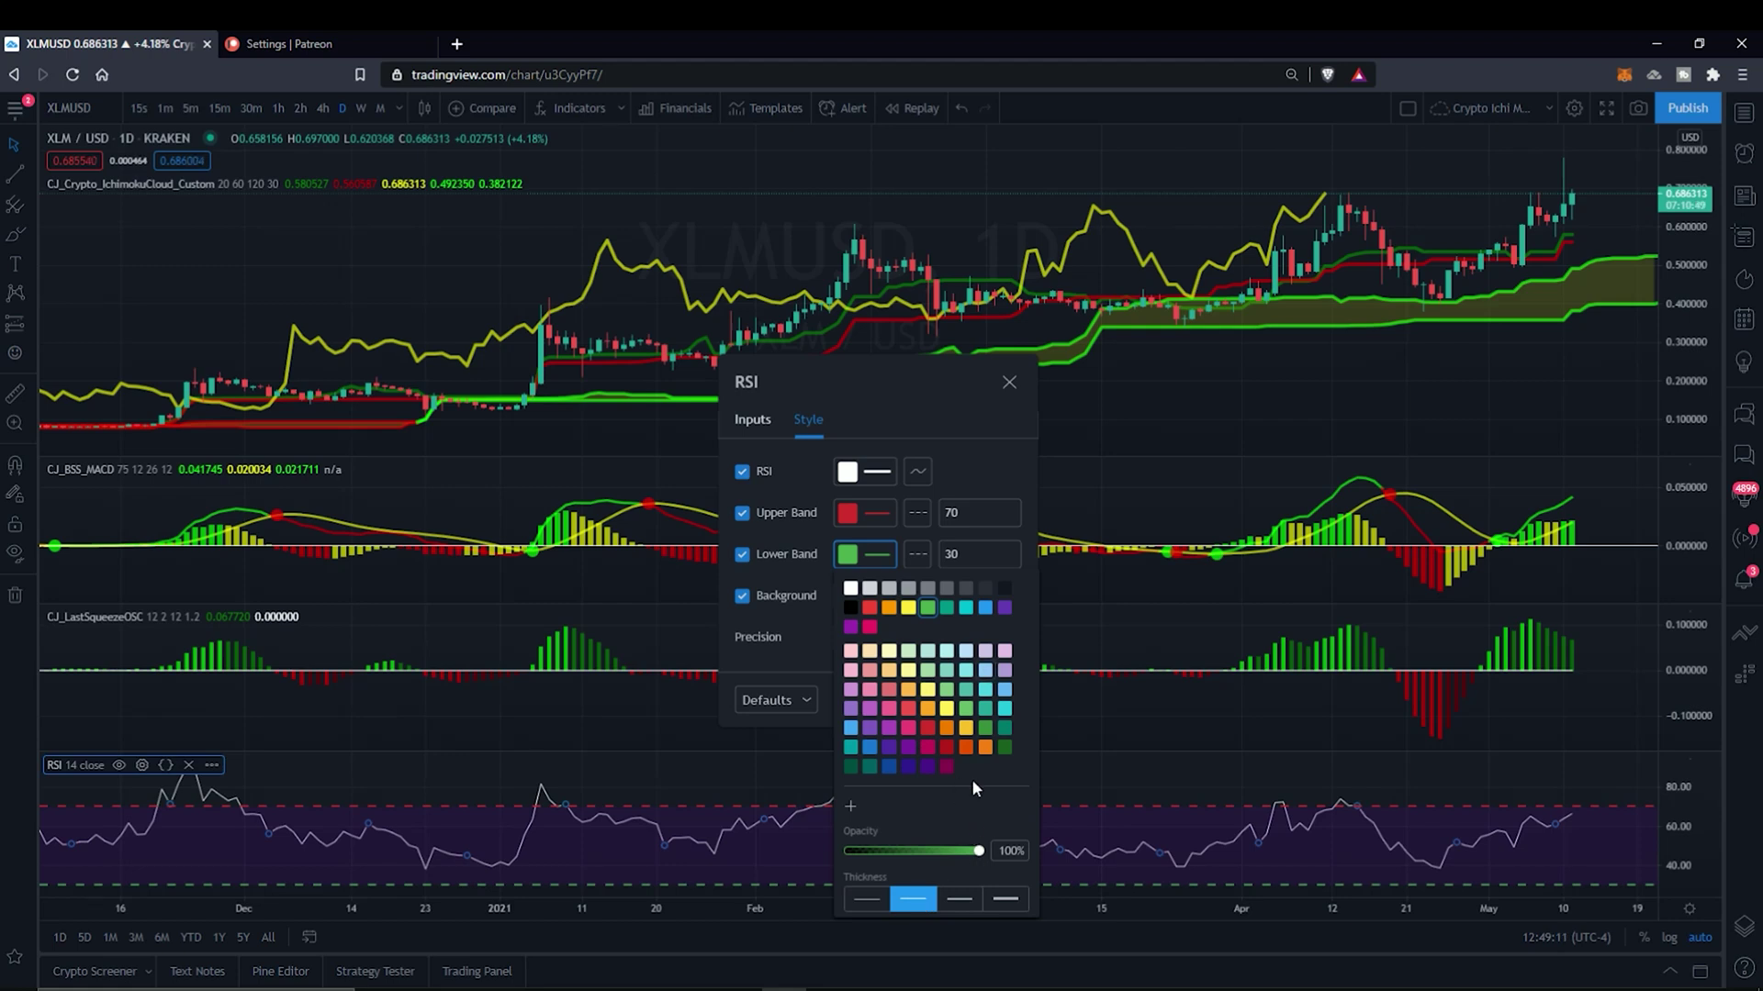
{"action": "left_click", "coordinate": [966, 708]}
{"action": "left_click", "coordinate": [998, 468]}
Set the RSI's upper band to 80 and lower band to 20, and apply the settings
{"action": "double_click", "coordinate": [956, 514]}
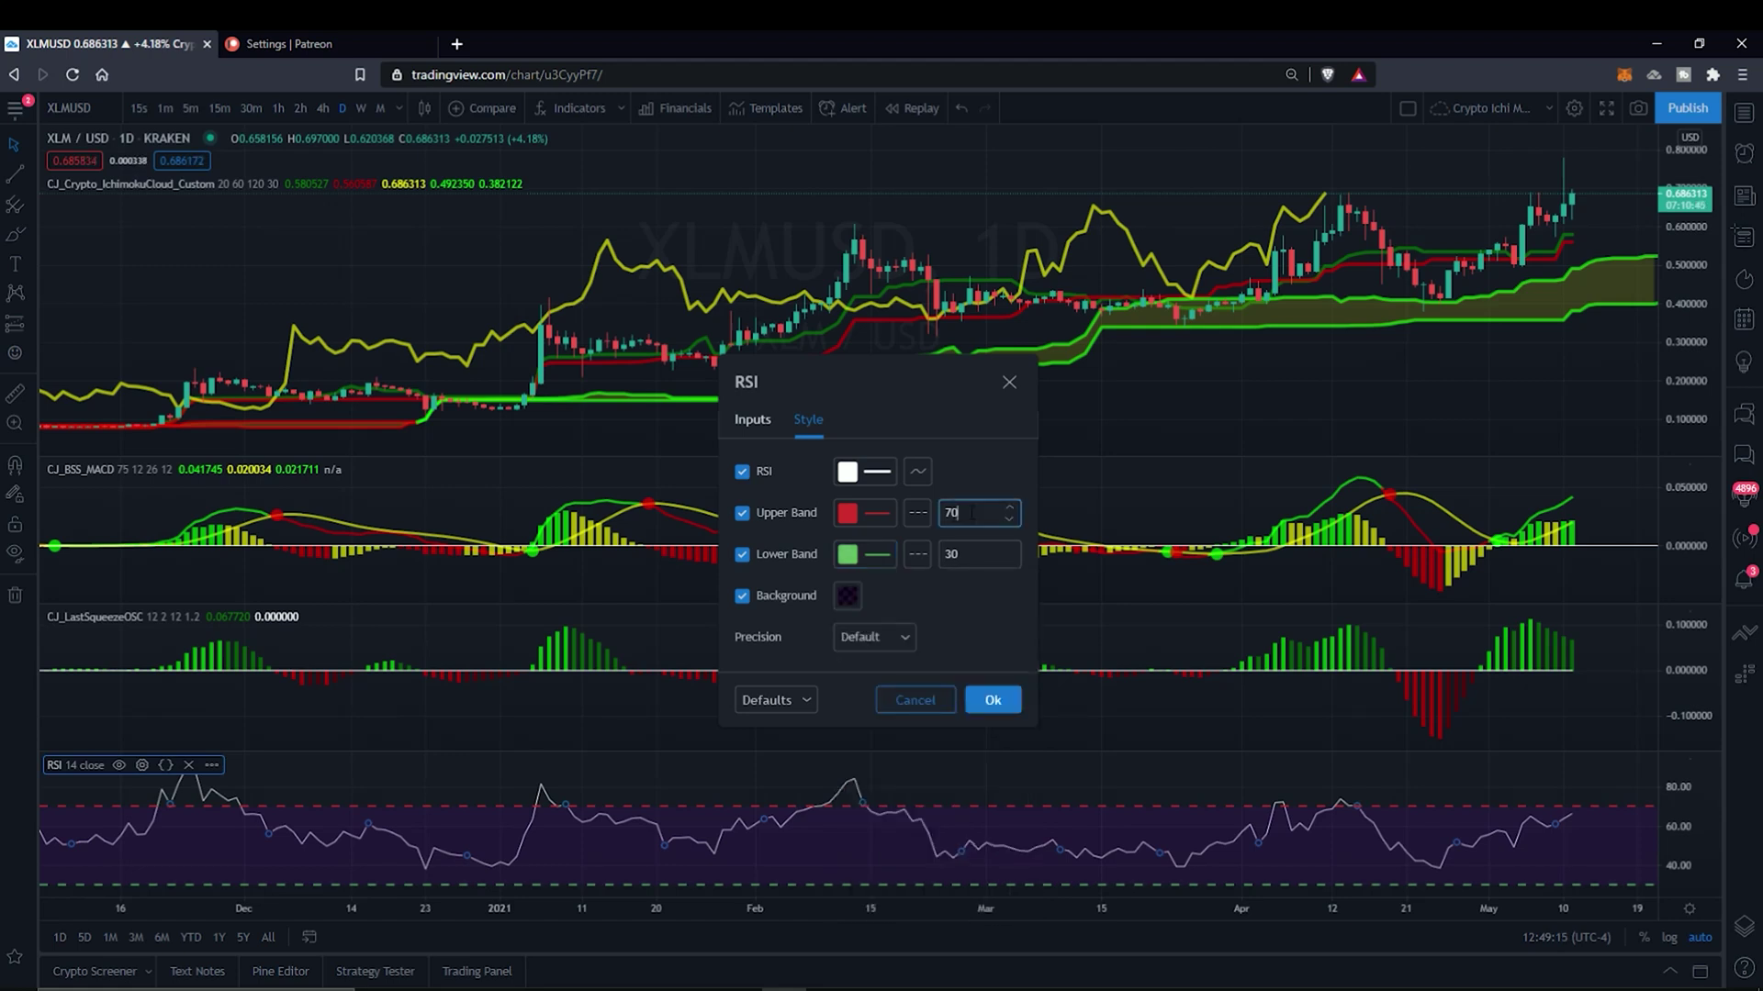
{"action": "type", "text": "80"}
{"action": "double_click", "coordinate": [956, 554]}
{"action": "type", "text": "20"}
{"action": "left_click", "coordinate": [971, 468]}
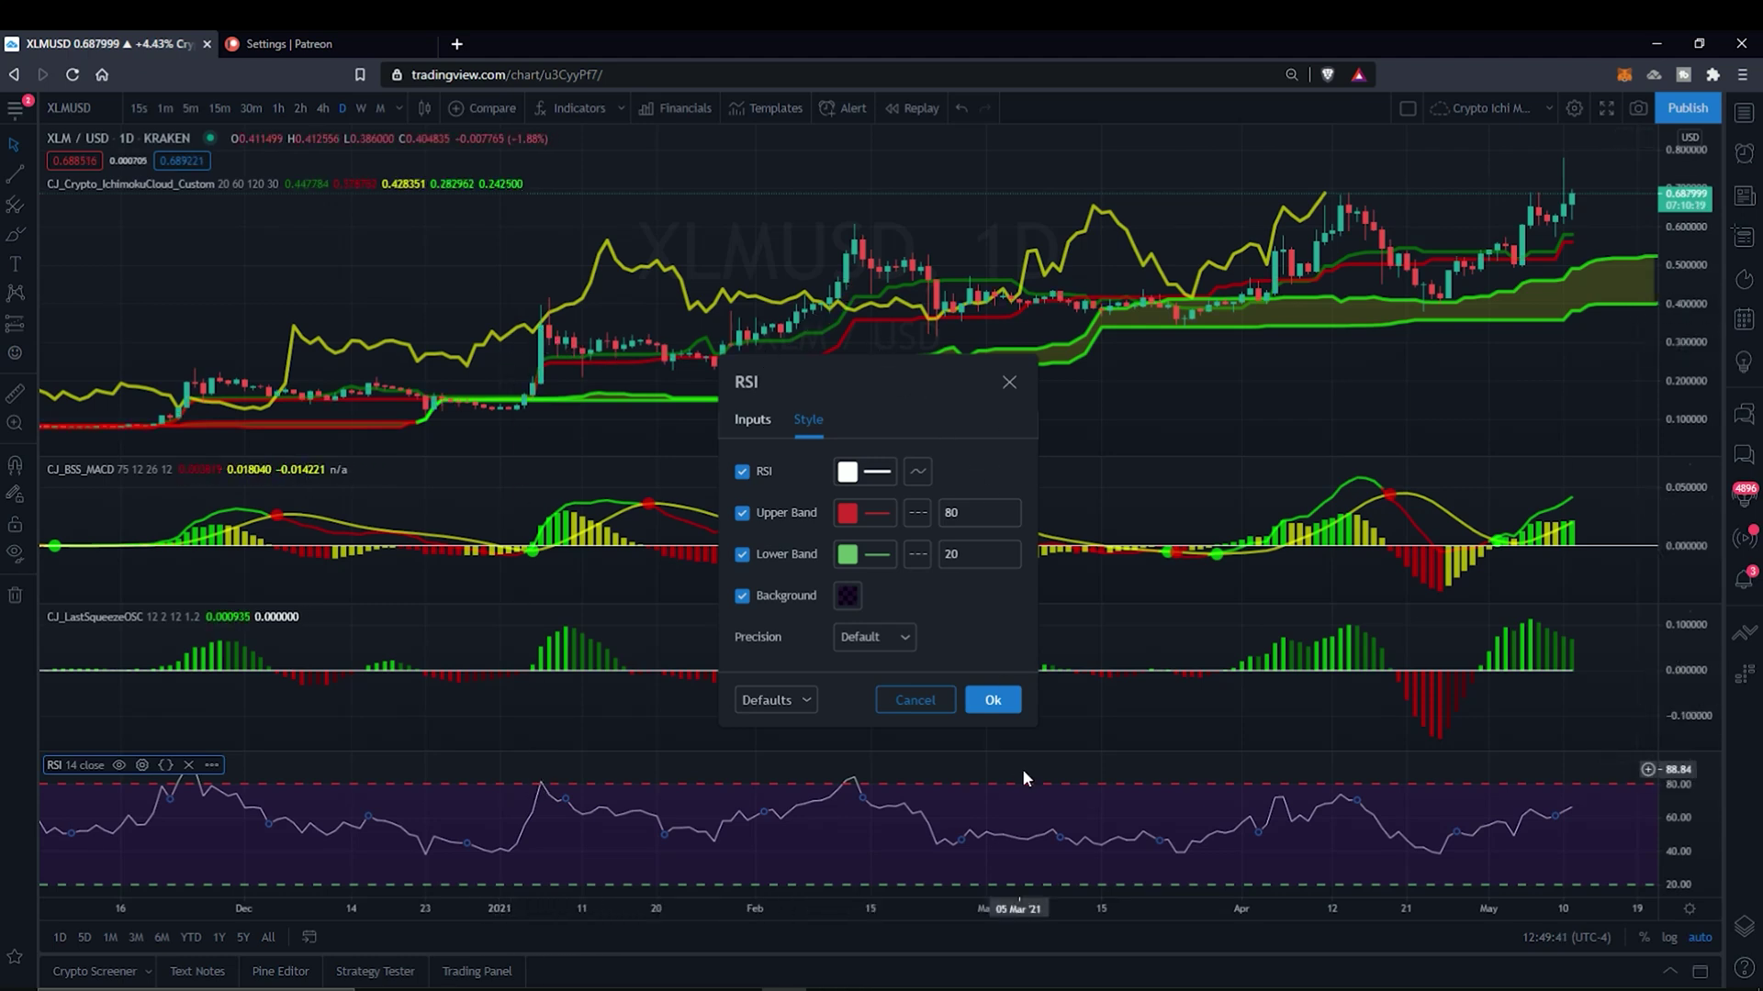
{"action": "left_click", "coordinate": [992, 699]}
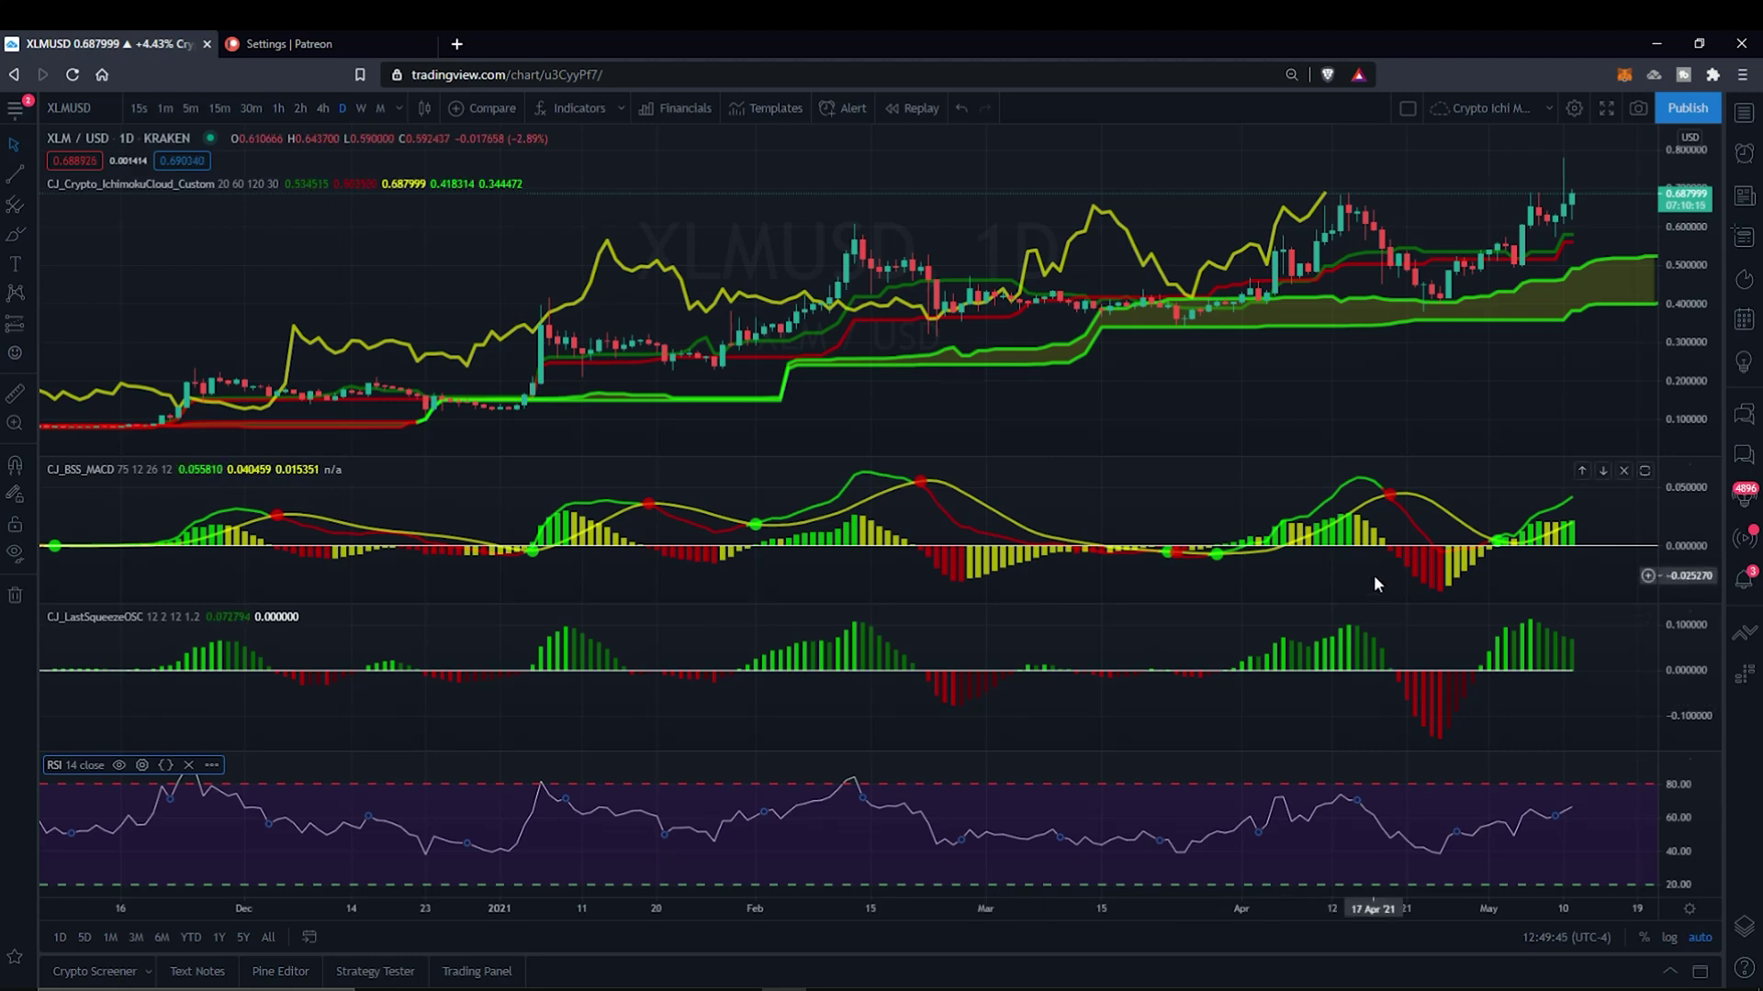
Review the favorite scripts in the indicators and strategies list
{"action": "left_click", "coordinate": [587, 112]}
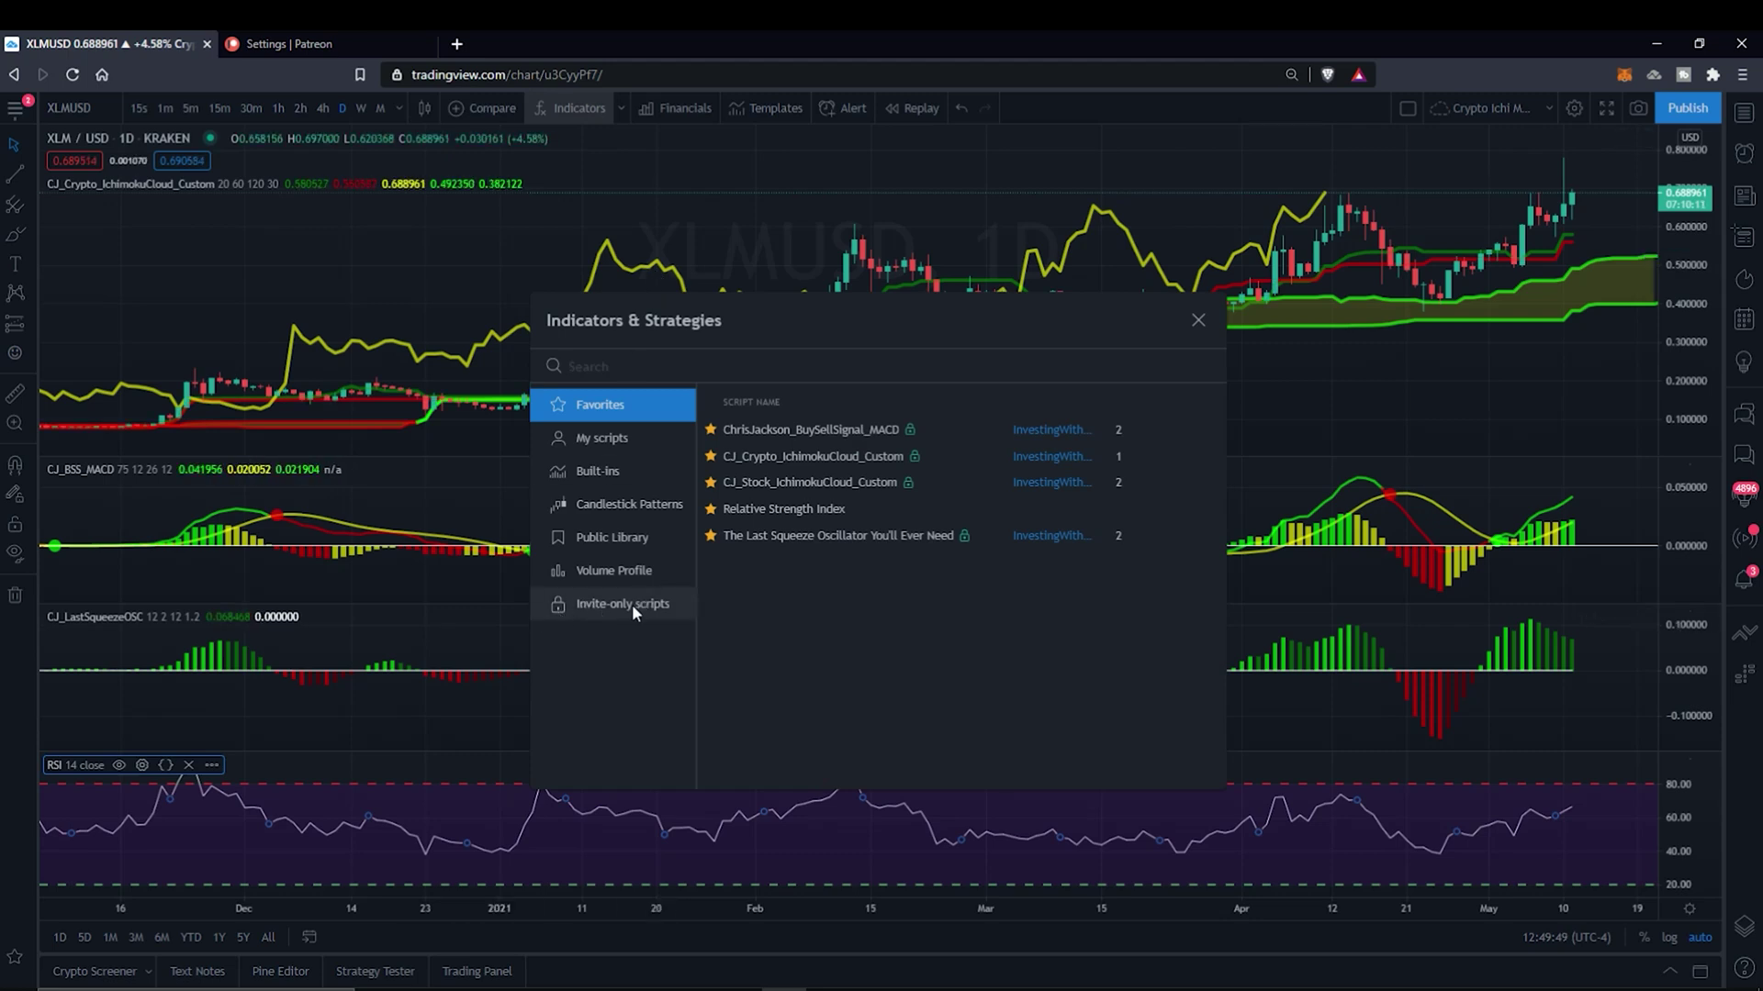
{"action": "left_click", "coordinate": [1198, 322]}
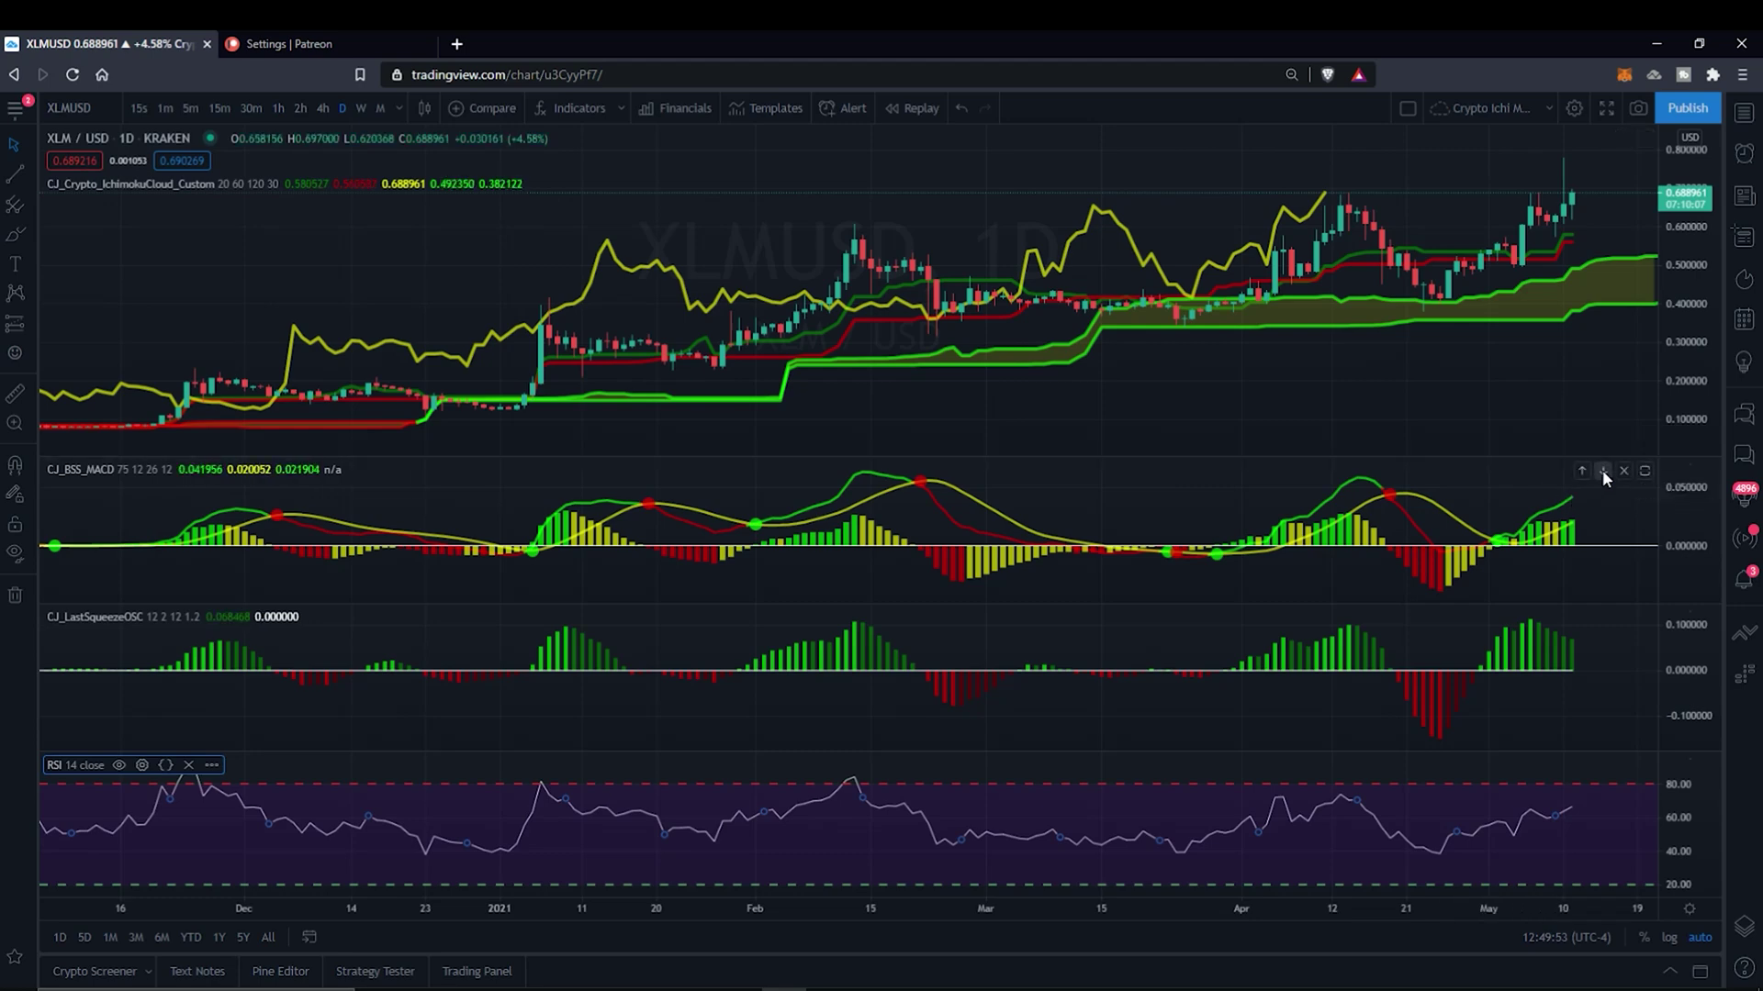
Try the CJ_BSS_MACD pane above the price chart and below CJ_LastSqueezeOSC, returning it to its original place
{"action": "left_click", "coordinate": [1581, 471]}
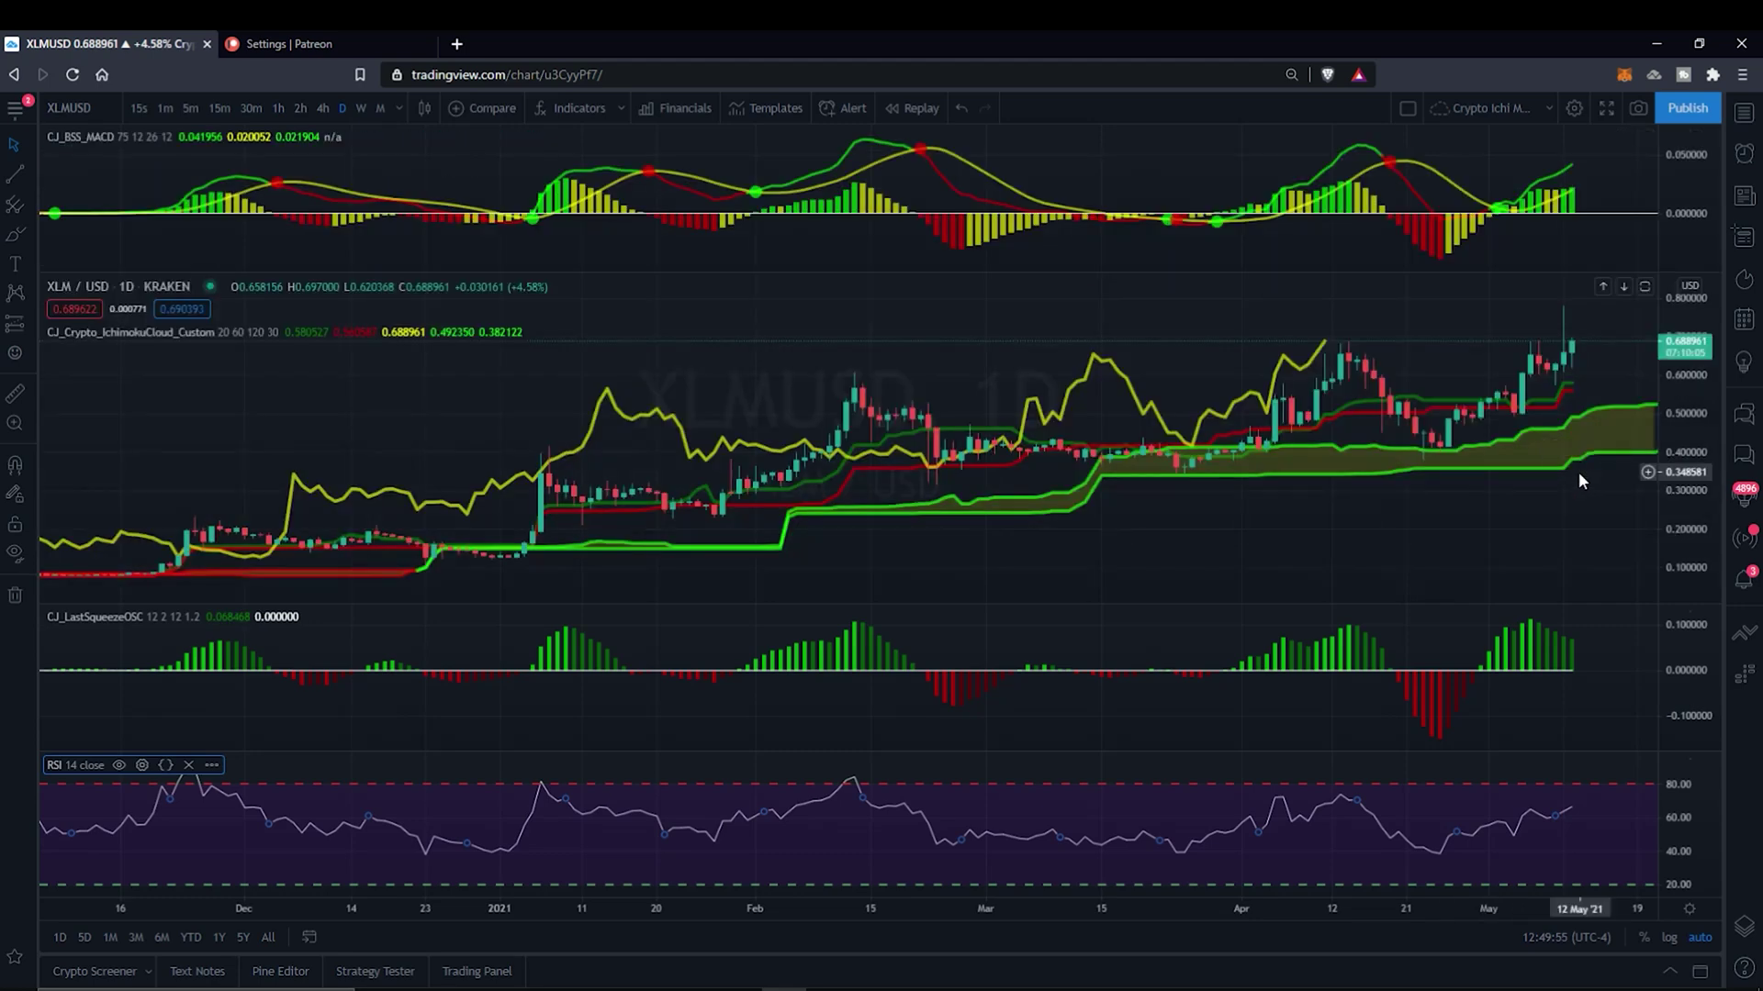
{"action": "scroll", "coordinate": [820, 334], "scroll_direction": "up", "scroll_amount": 2}
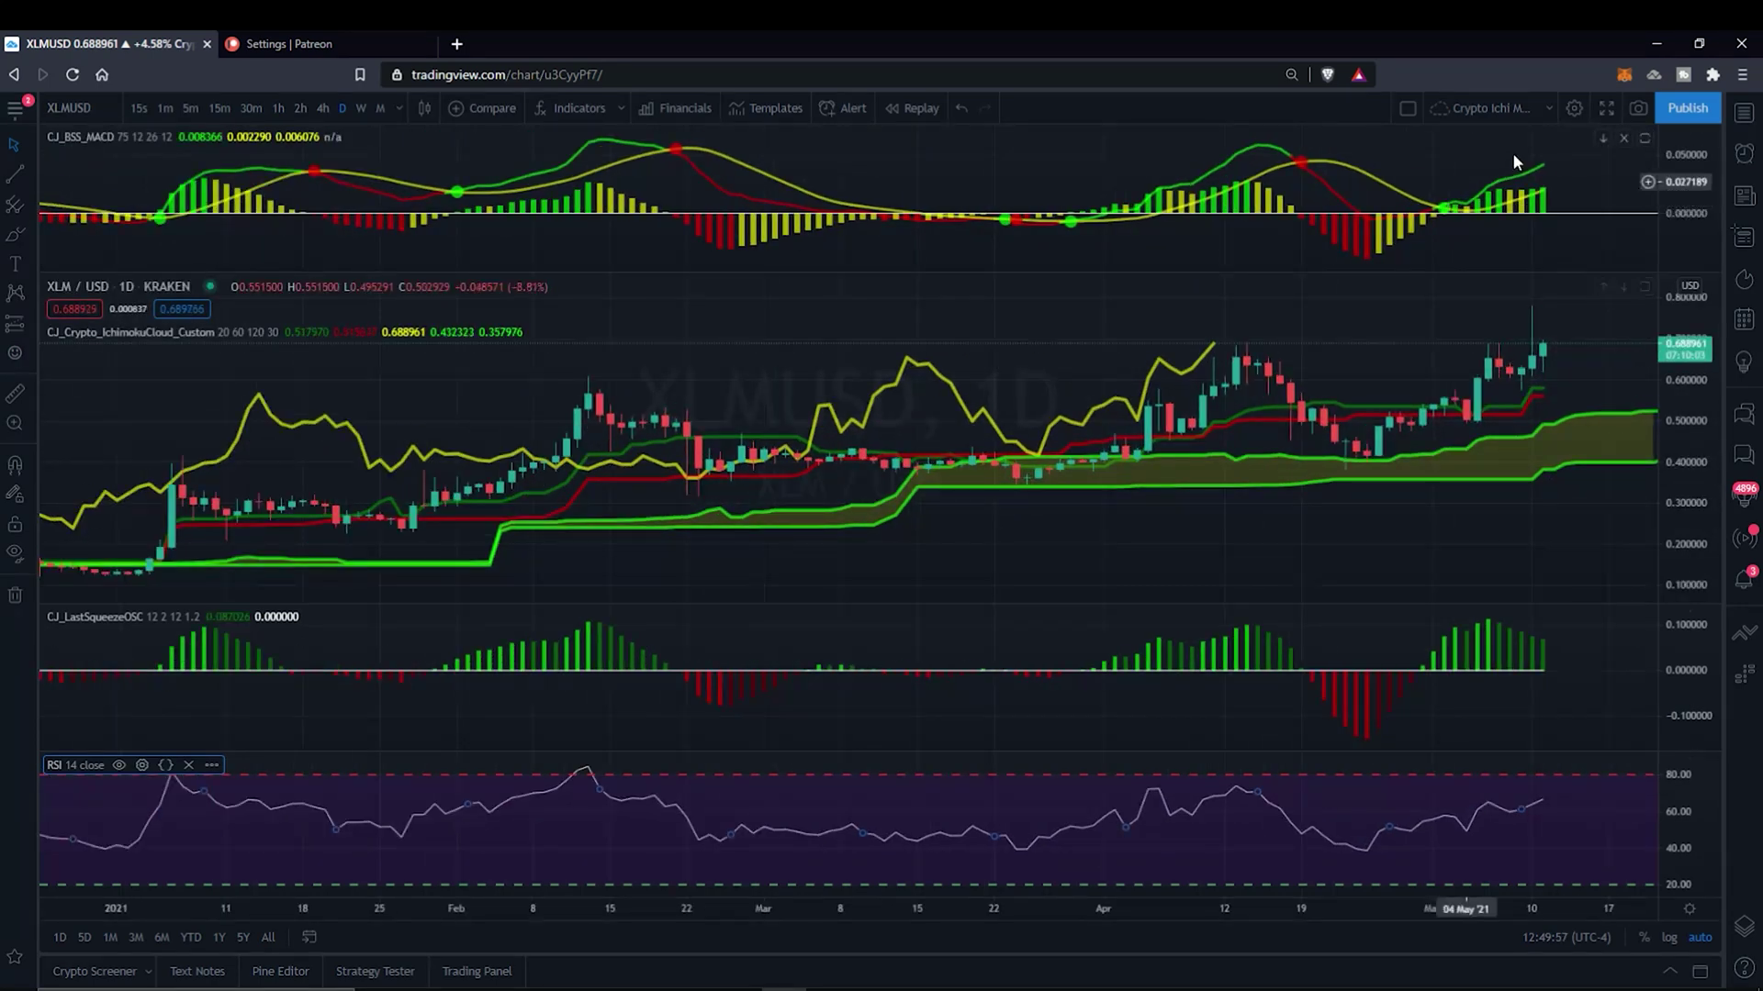
{"action": "left_click", "coordinate": [1601, 138]}
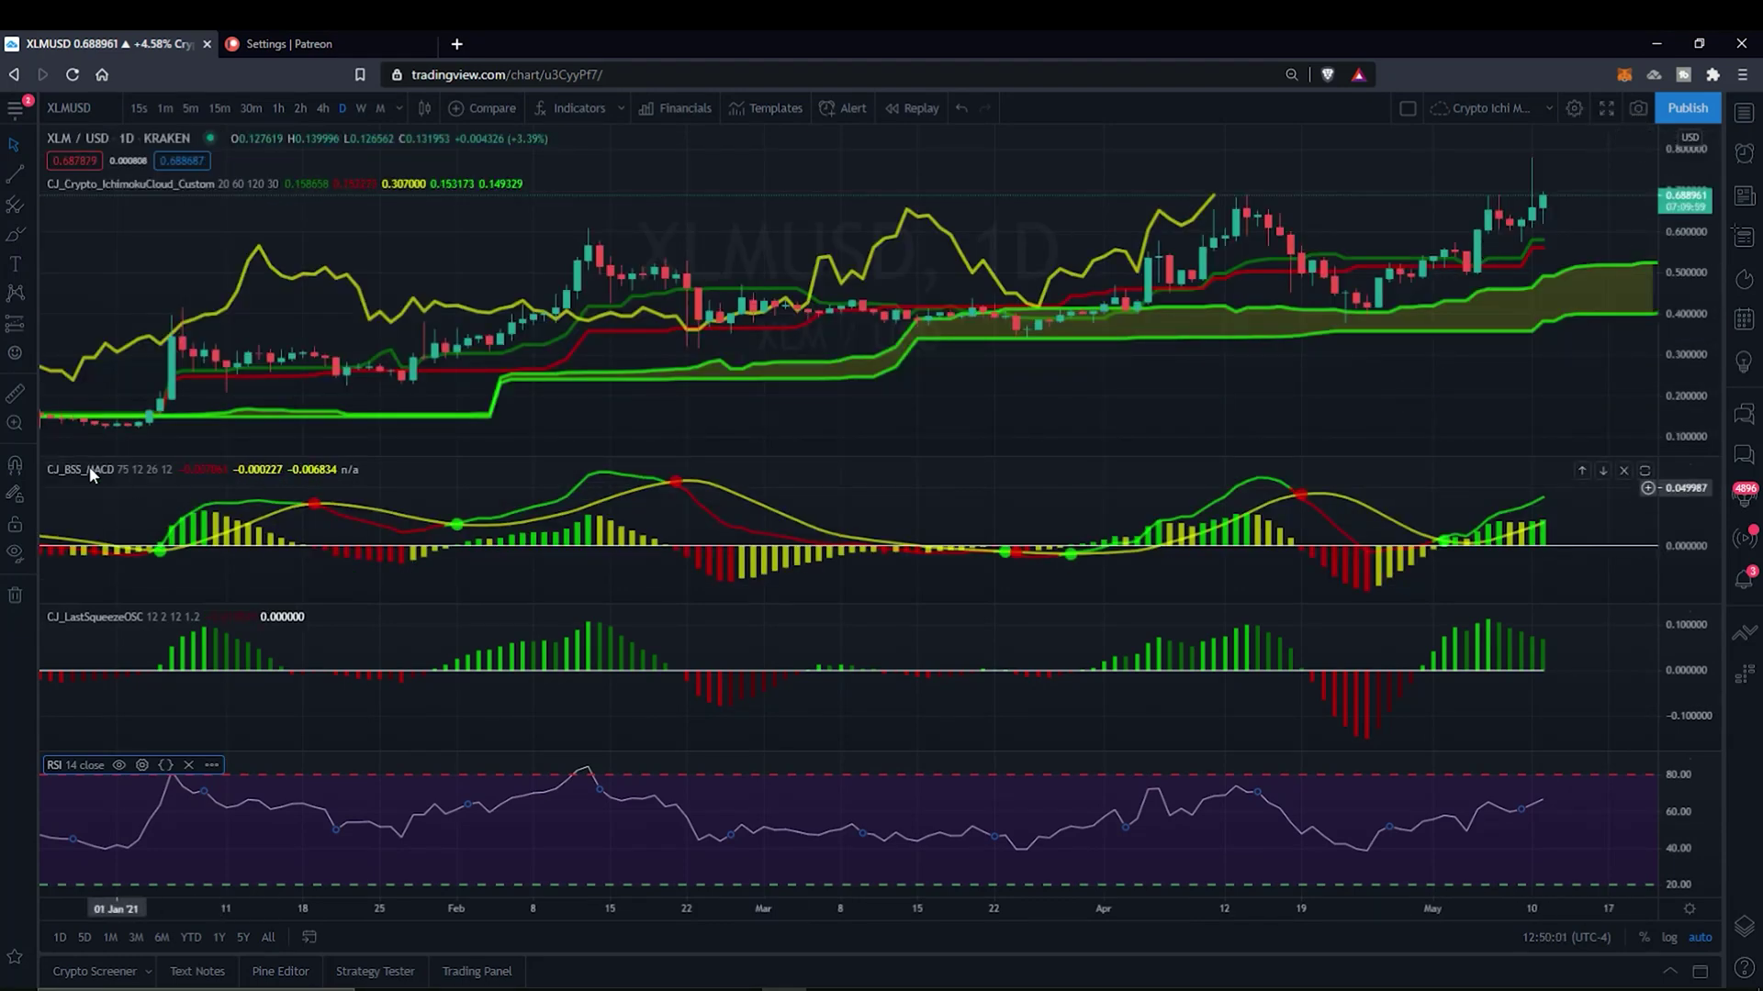
{"action": "left_click", "coordinate": [1599, 470]}
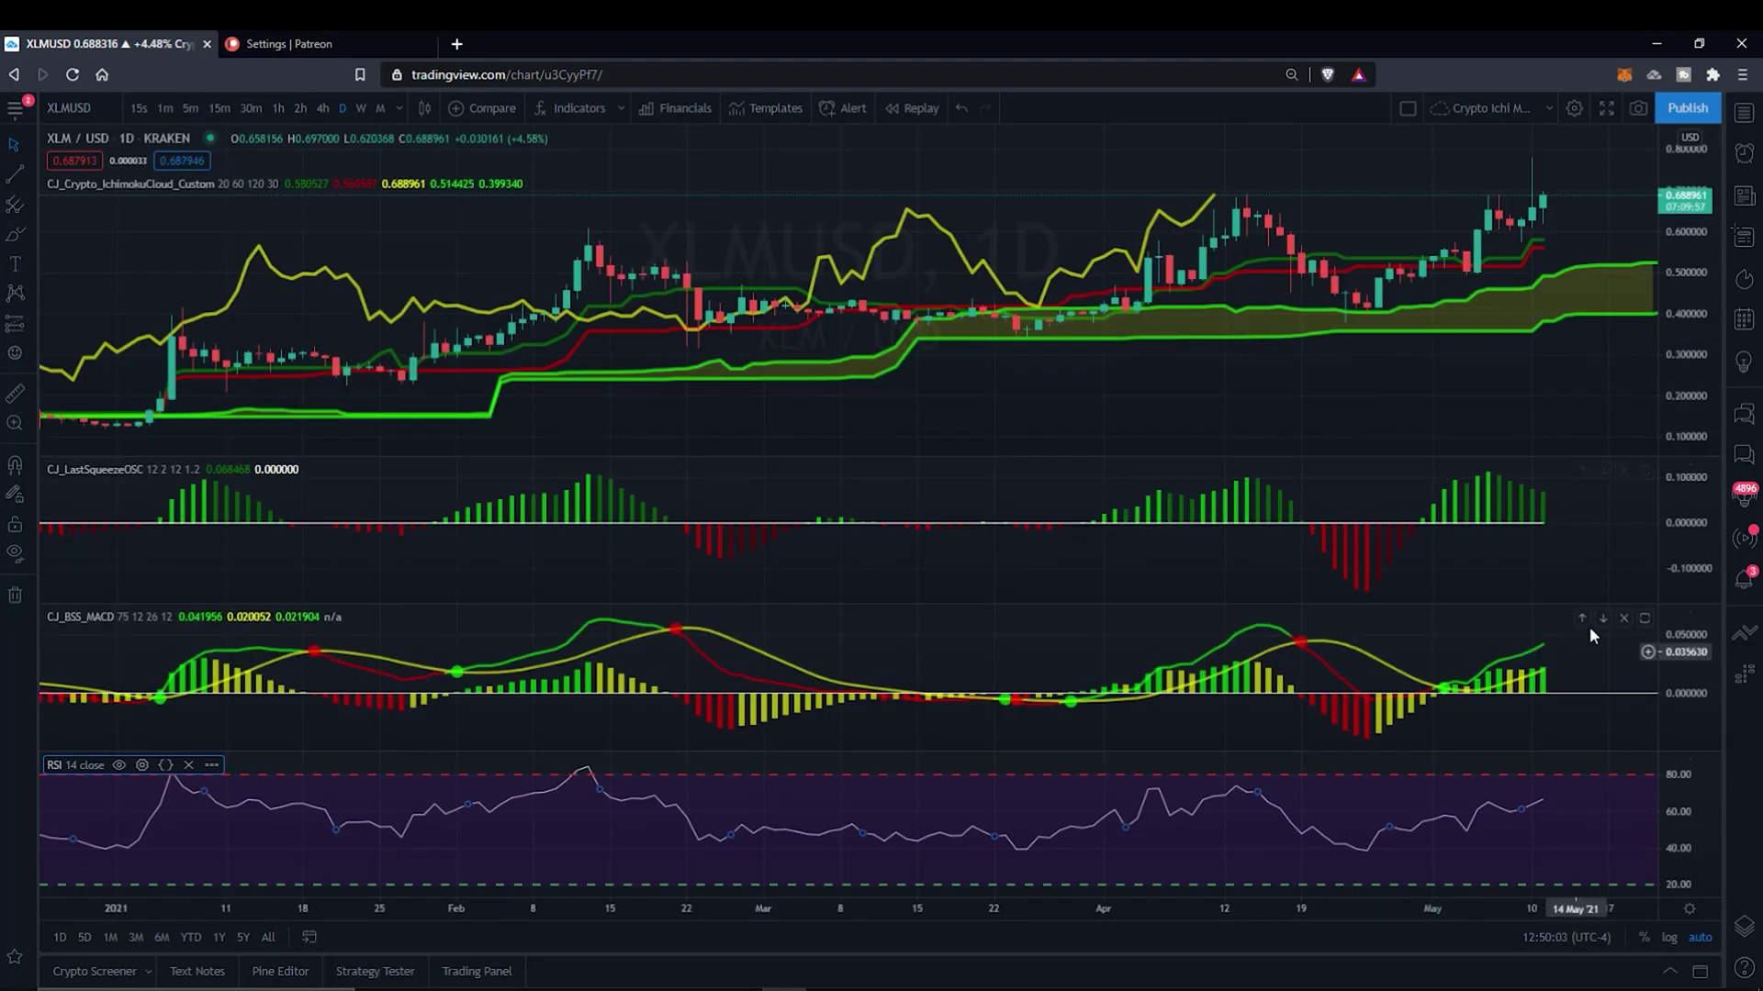
{"action": "left_click", "coordinate": [1579, 618]}
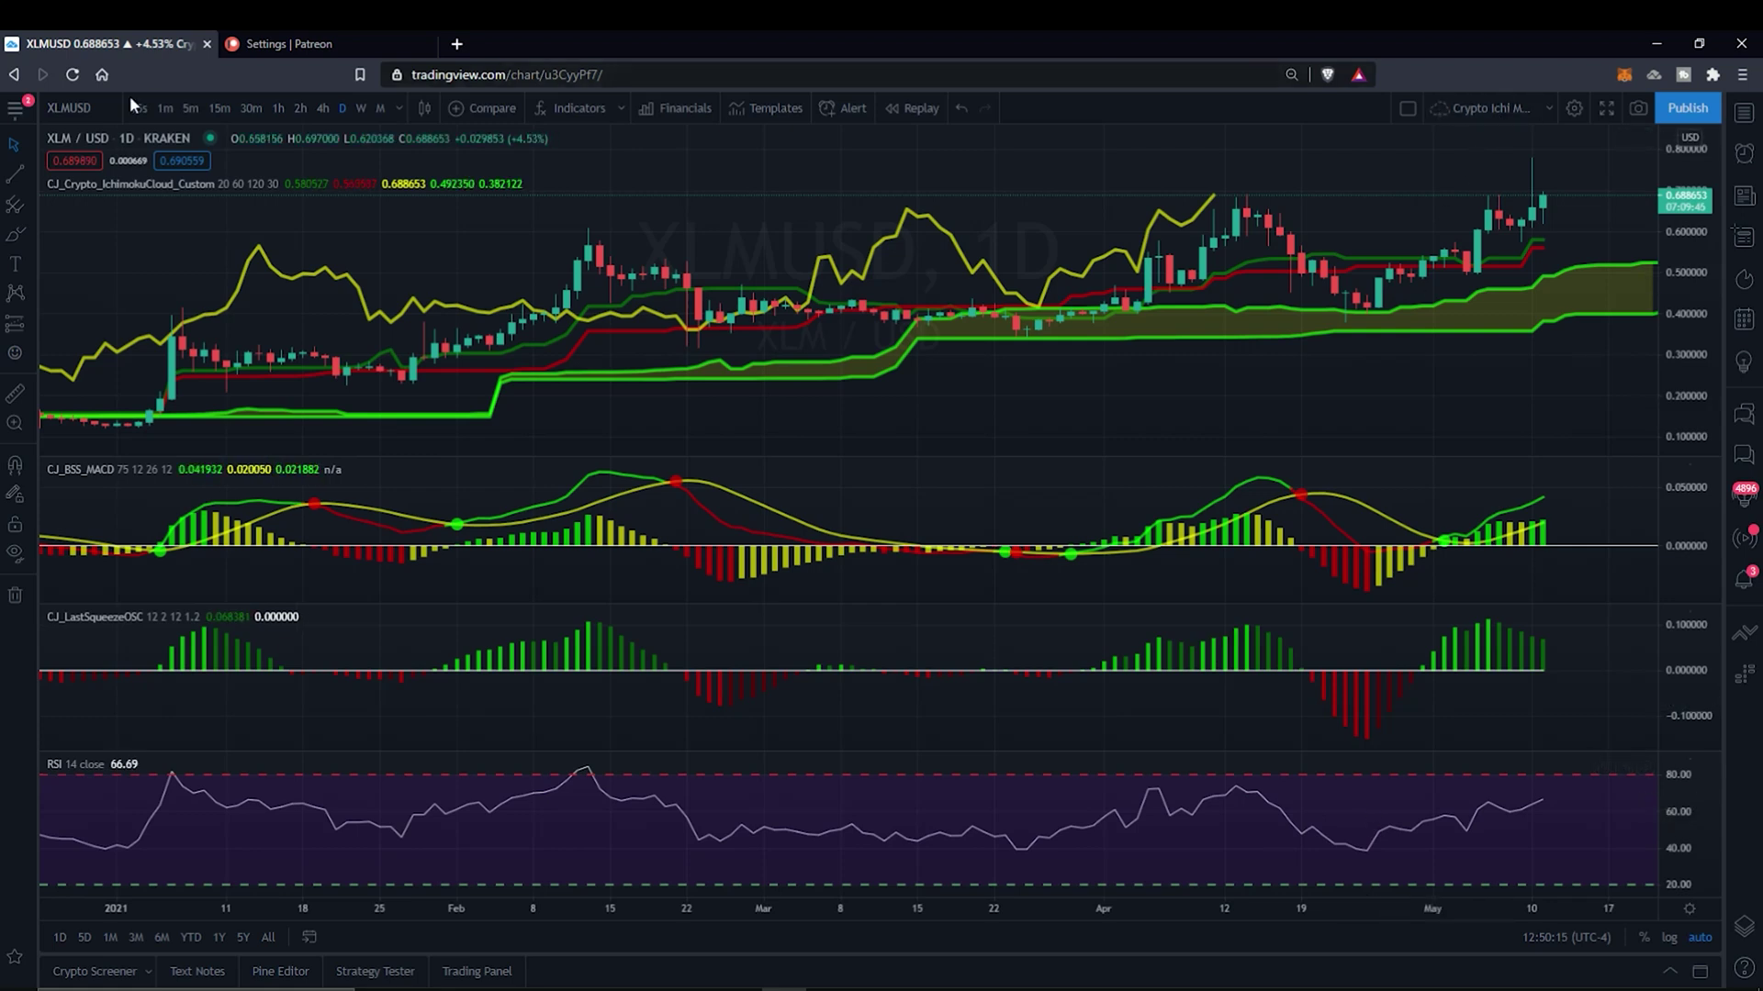
Check the save options for the chart layout and the list of saved layouts that can be loaded
{"action": "left_click", "coordinate": [14, 109]}
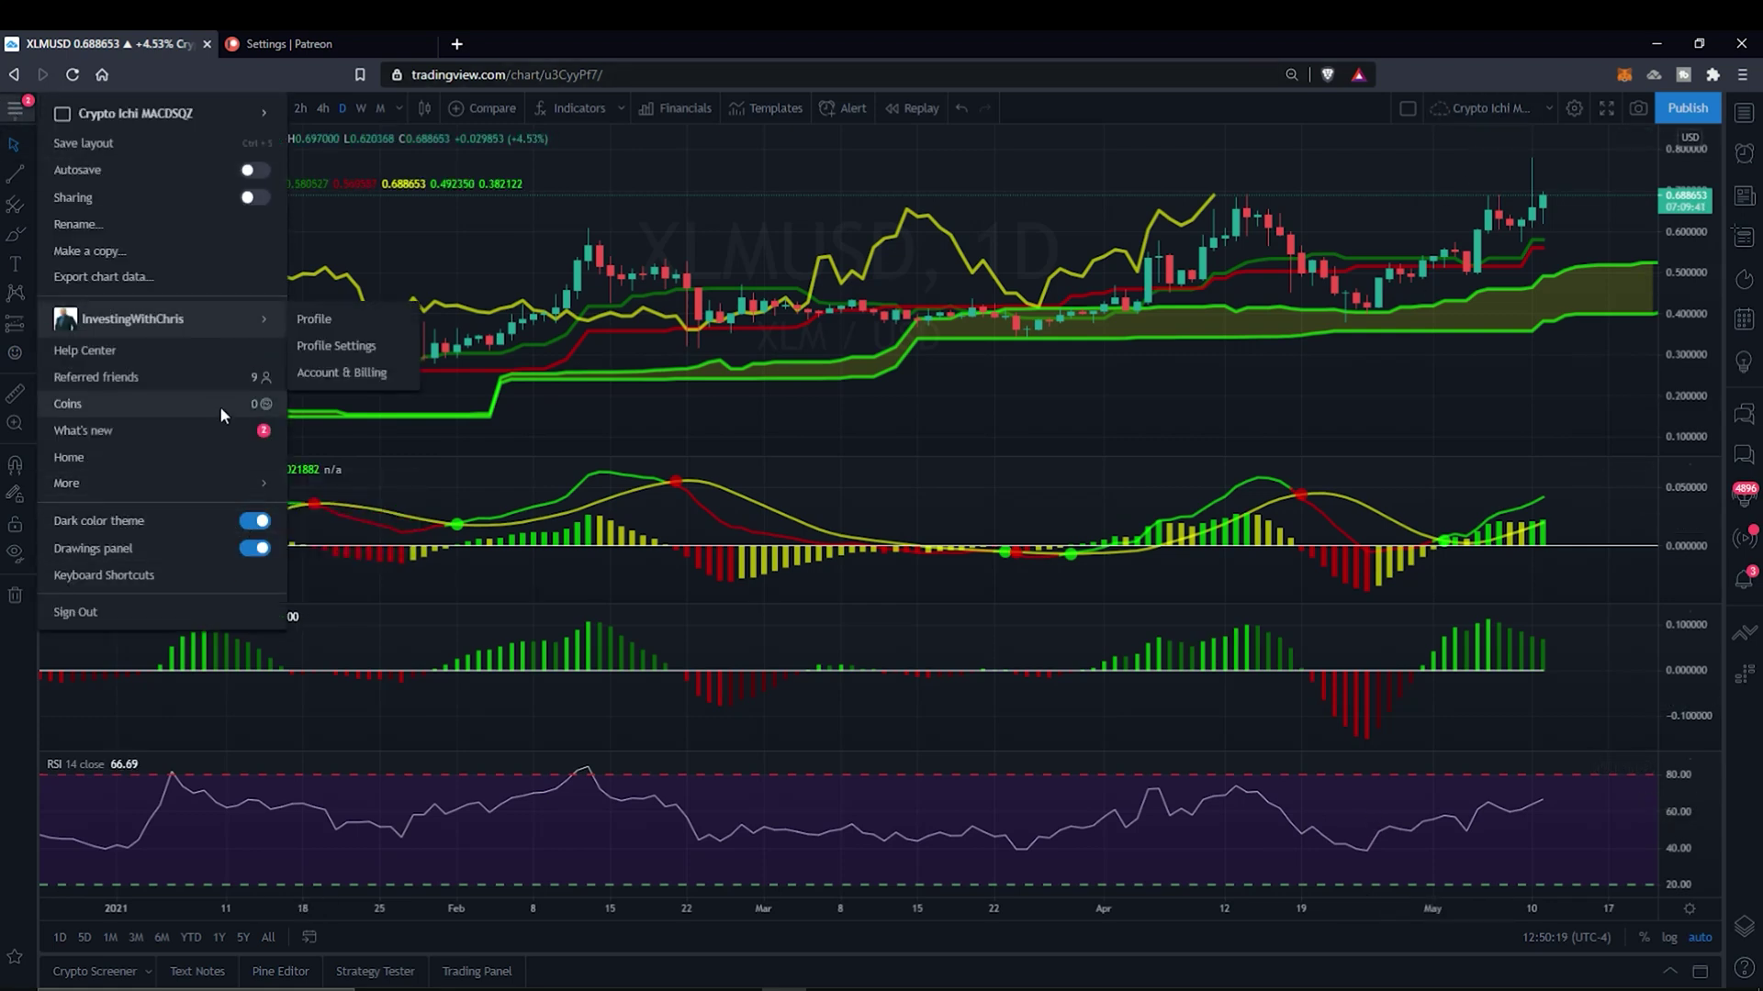
{"action": "left_click", "coordinate": [1328, 114]}
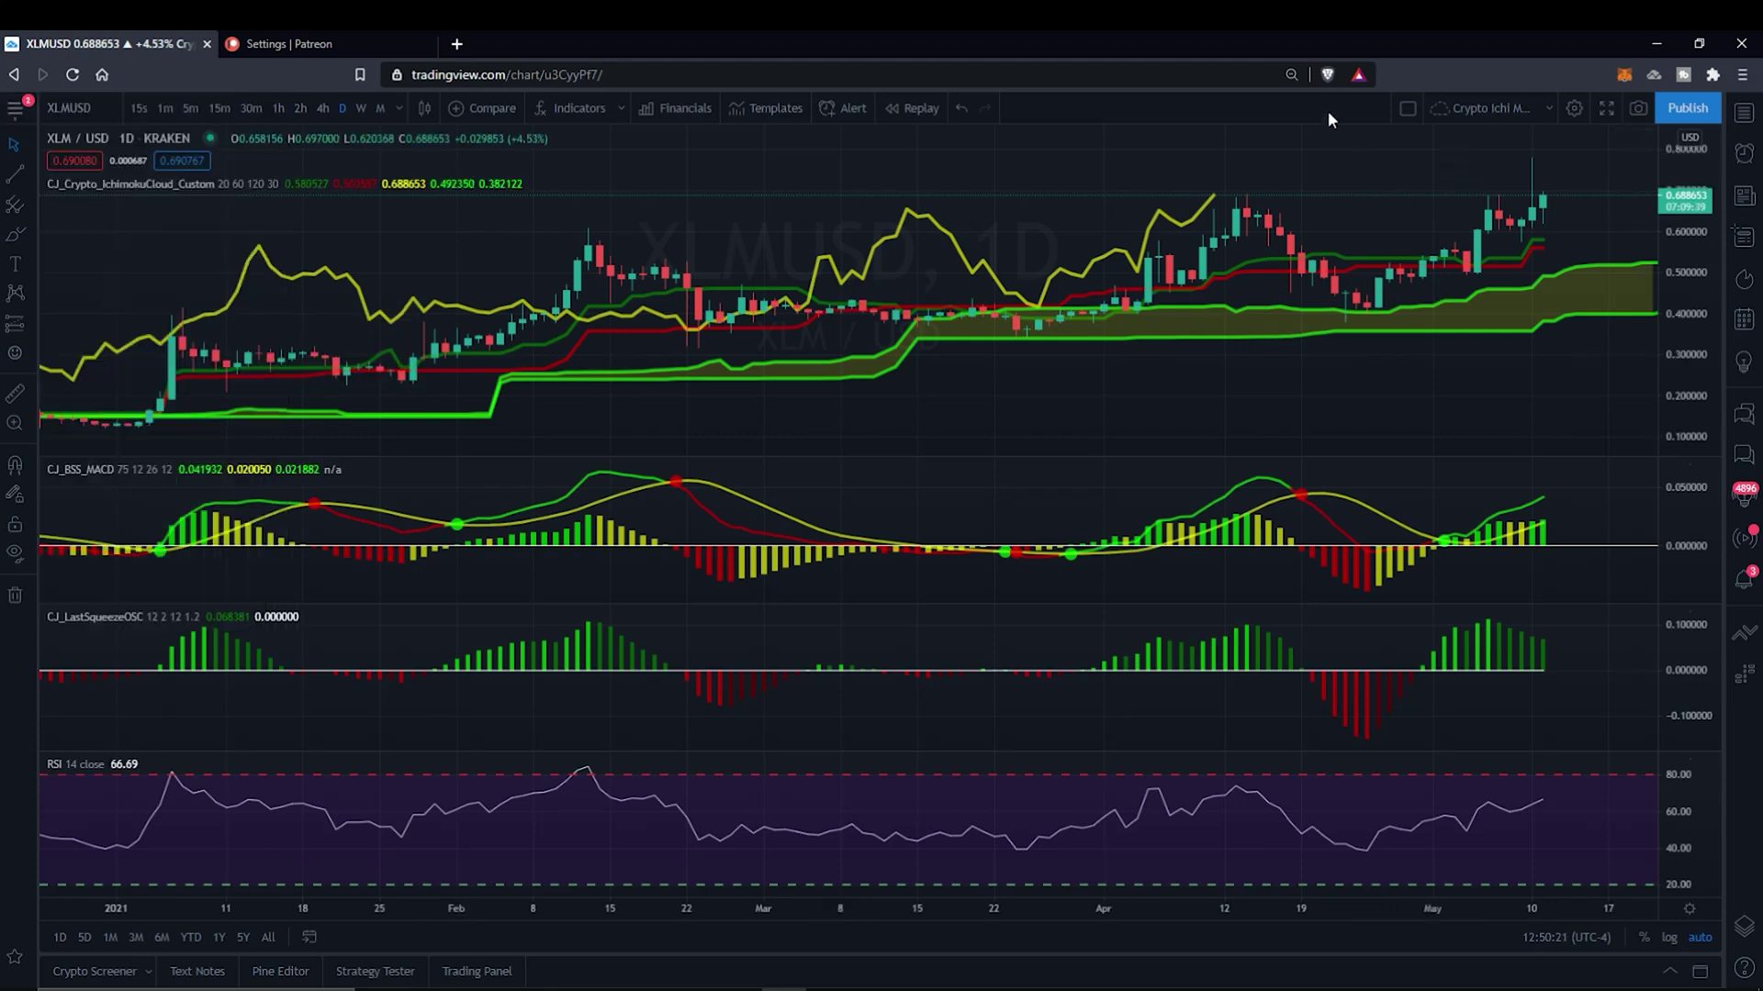
{"action": "left_click", "coordinate": [1548, 108]}
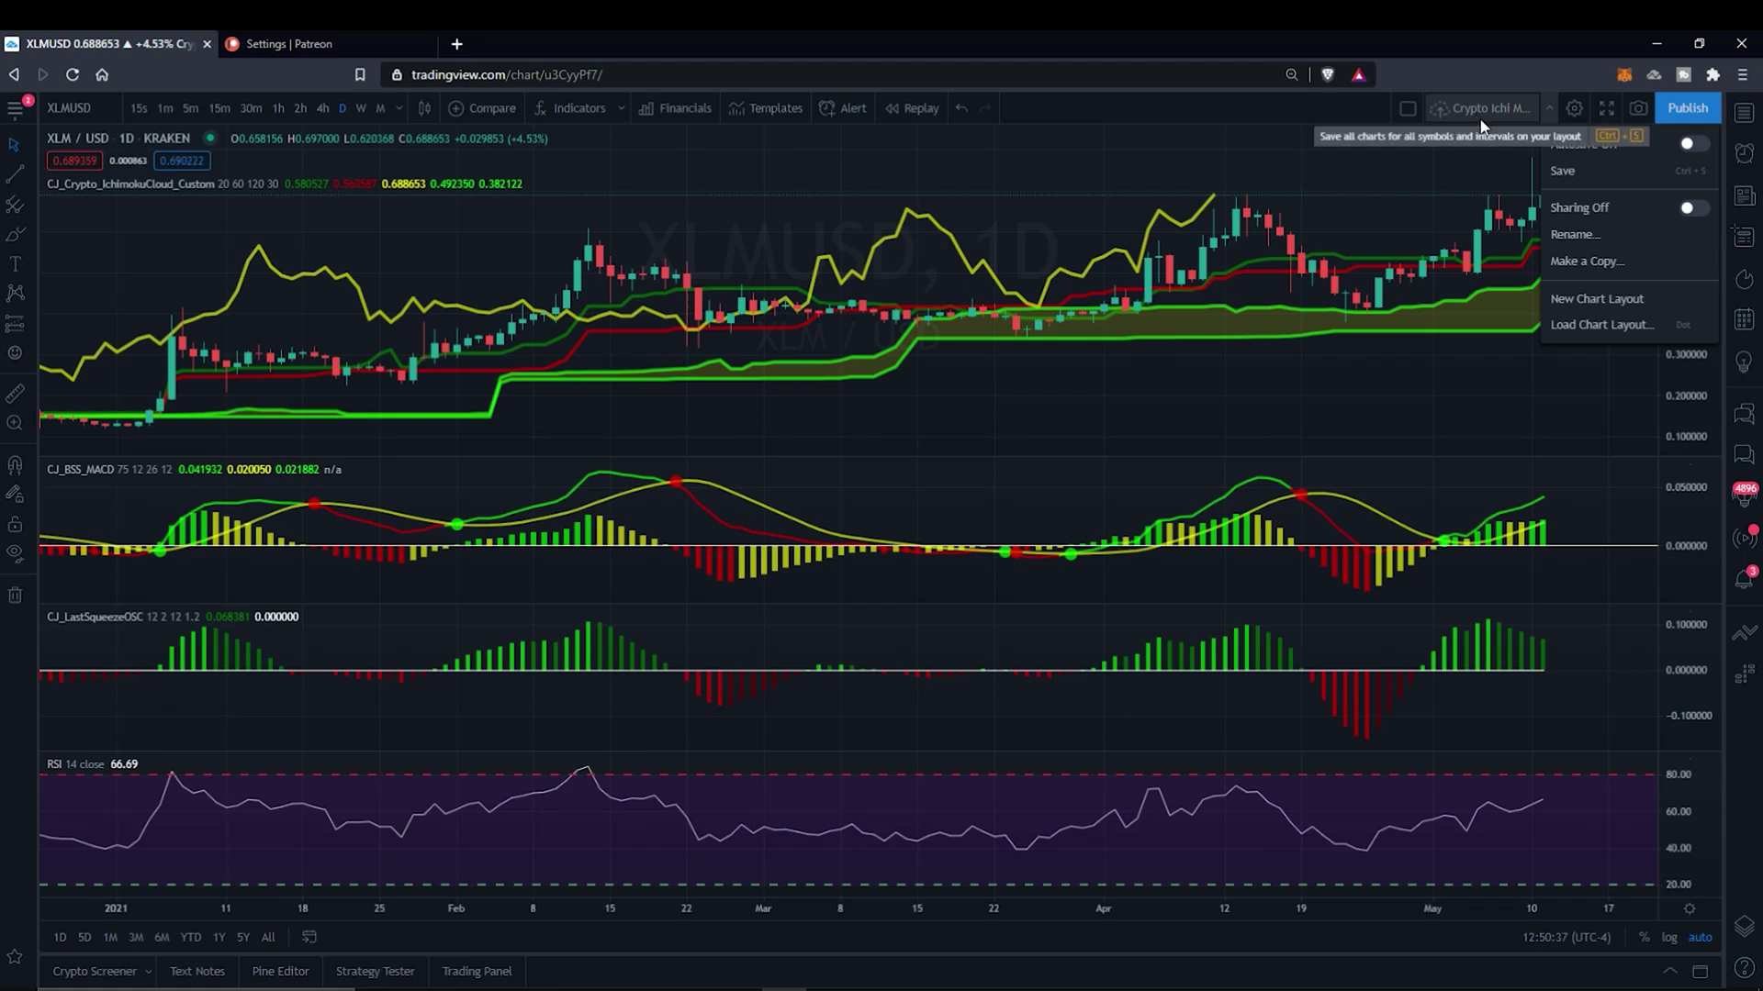
{"action": "left_click", "coordinate": [1548, 109]}
{"action": "left_click", "coordinate": [1548, 109]}
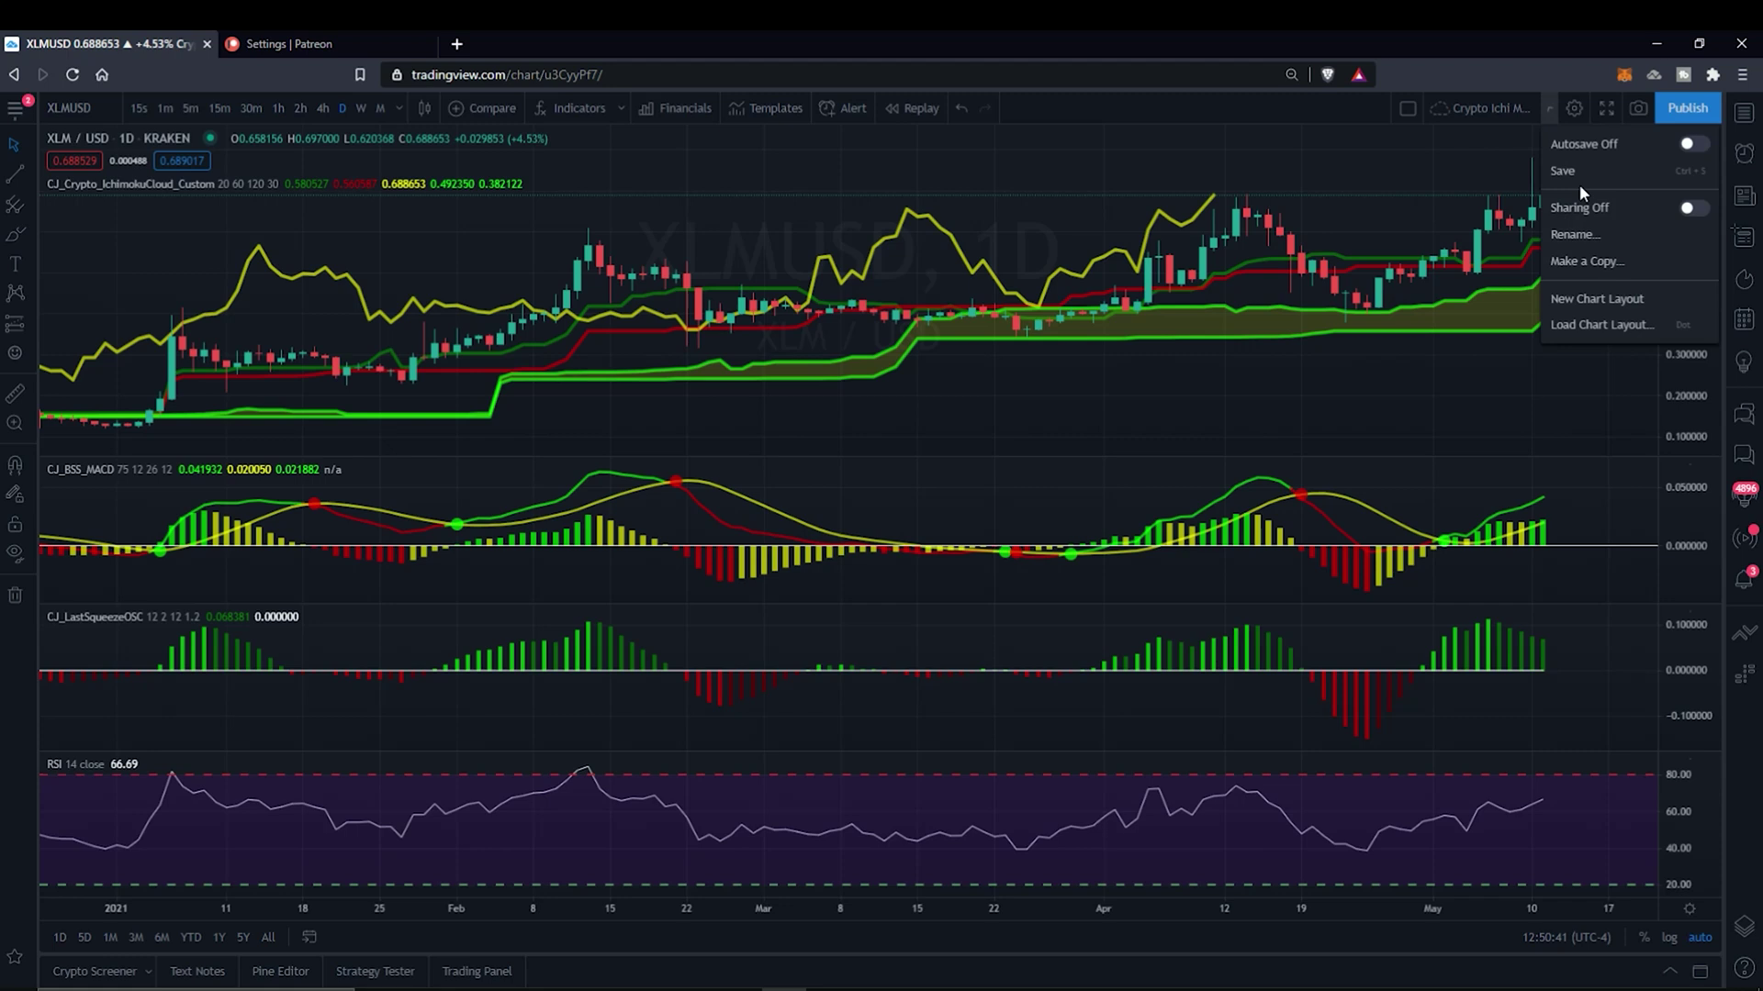
{"action": "left_click", "coordinate": [1601, 323]}
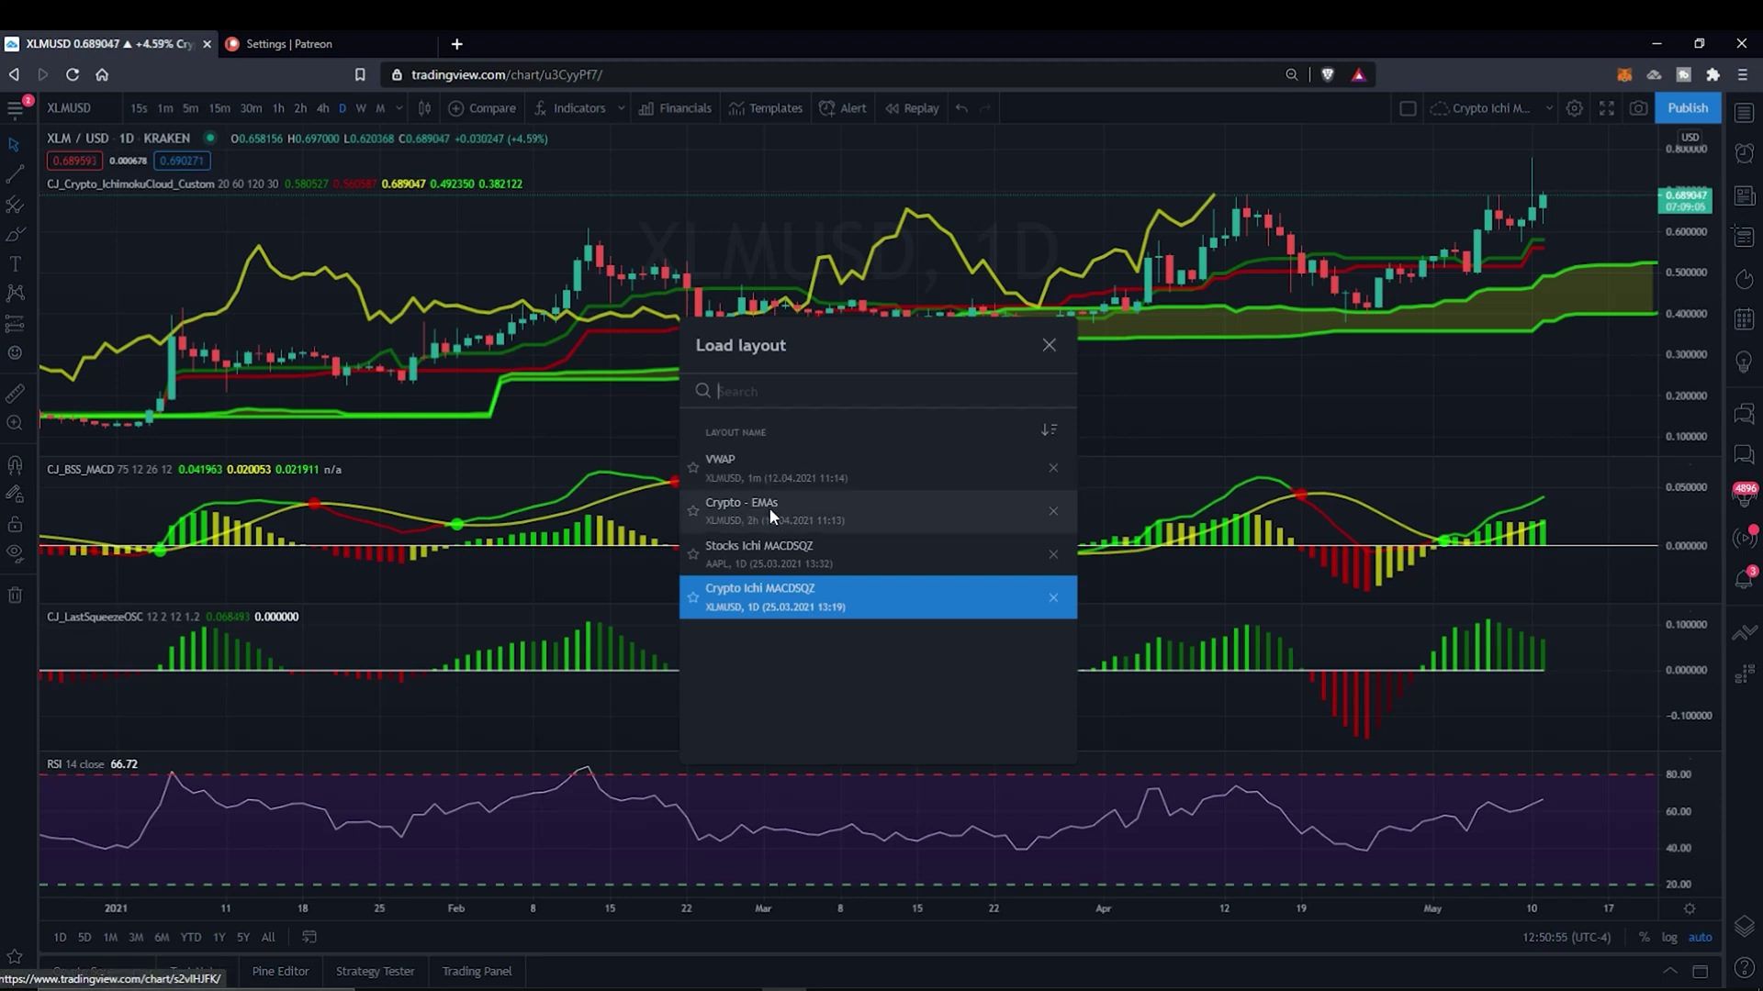
{"action": "left_click", "coordinate": [1048, 346]}
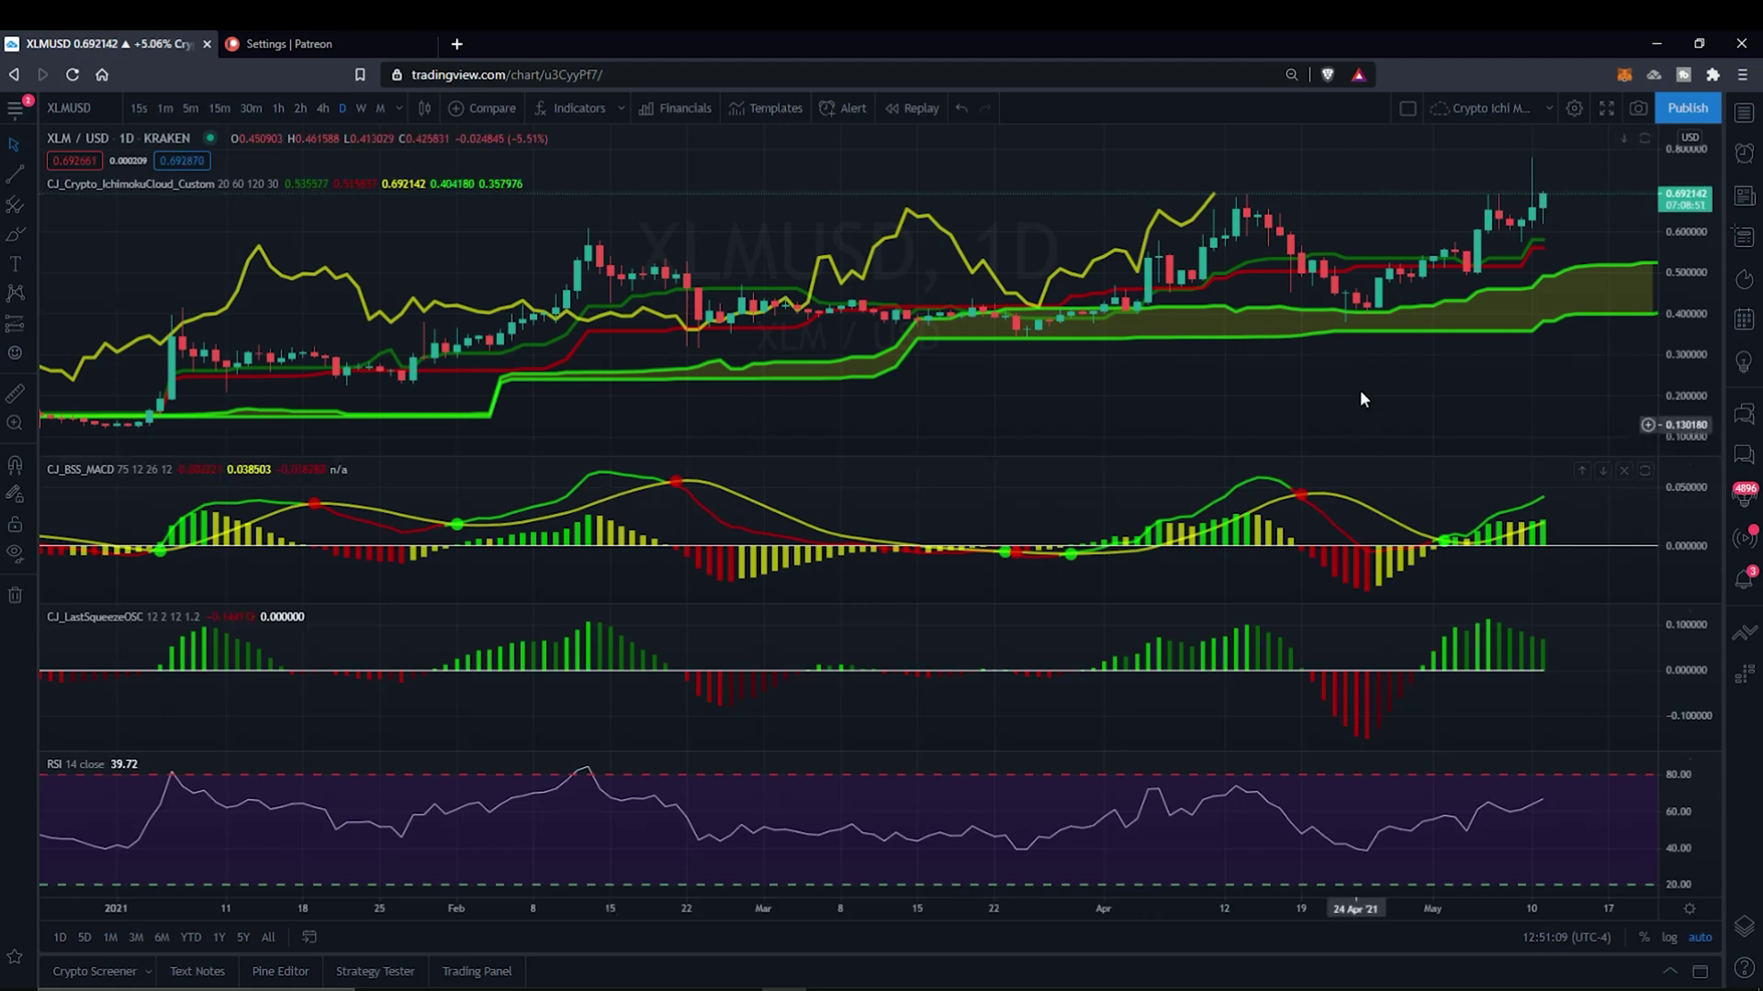
Examine the Ichimoku cloud, MACD signals, squeeze oscillator and RSI across the daily XLMUSD history from October 2020 to May 2021
{"action": "left_click_drag", "start_coordinate": [1200, 432], "coordinate": [1028, 470]}
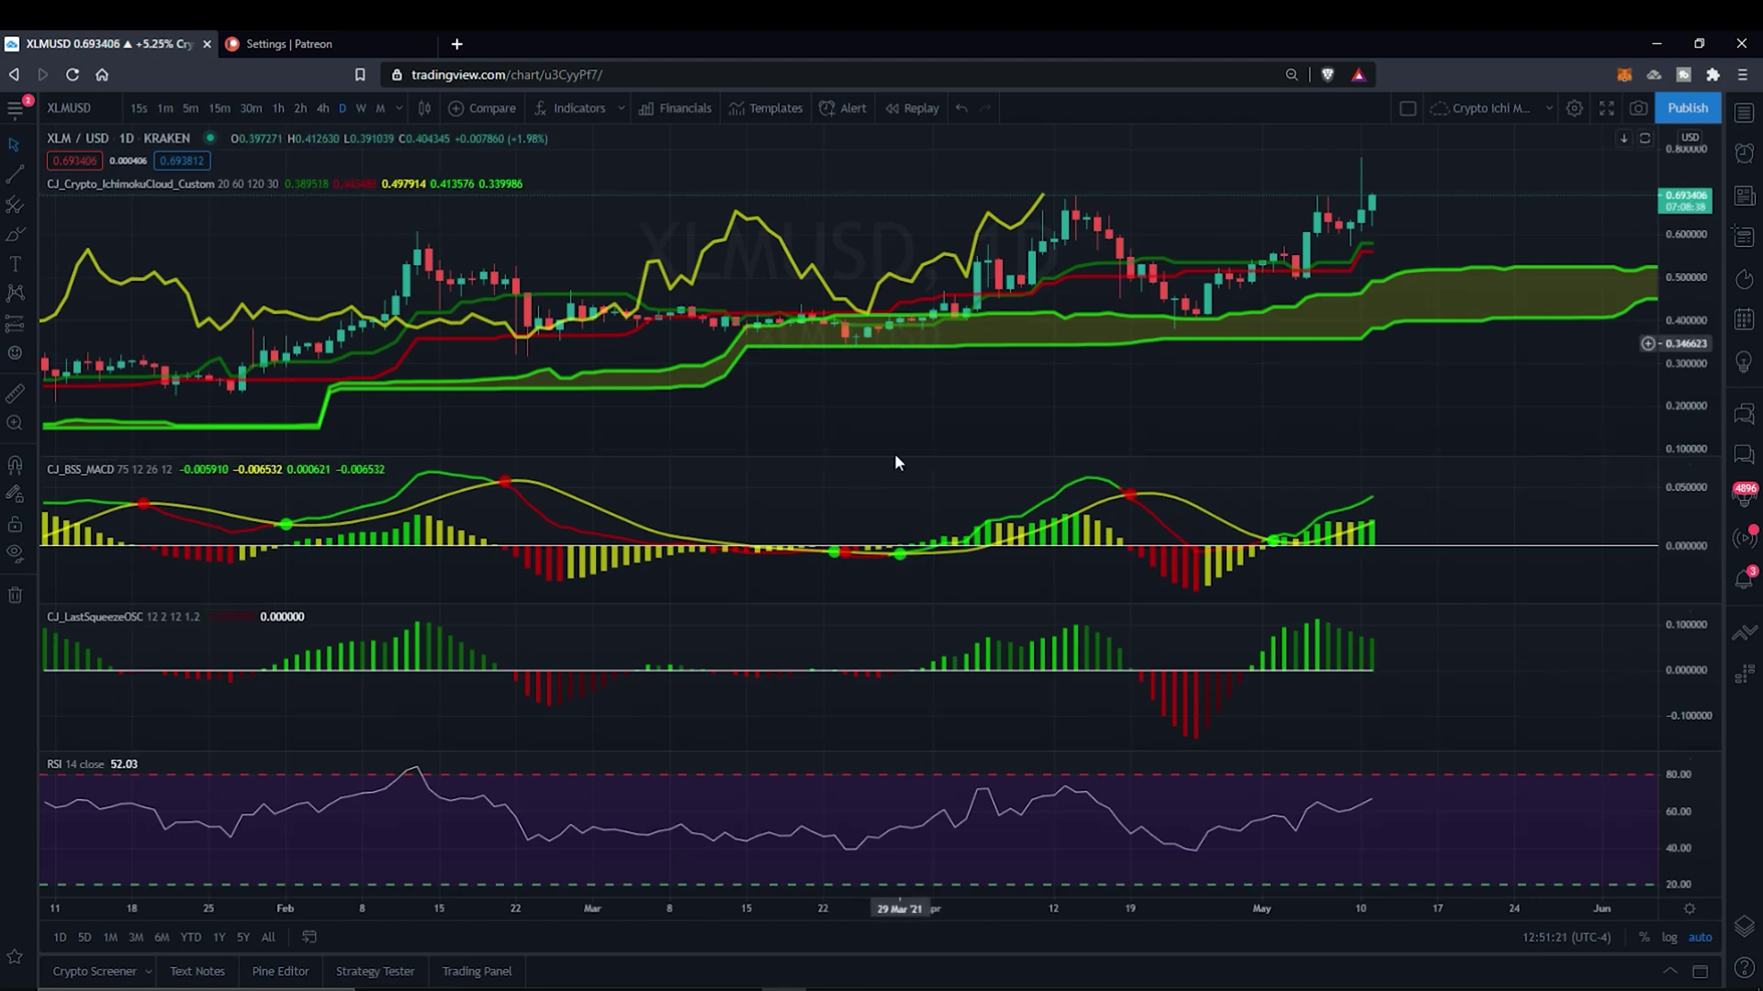
{"action": "left_click_drag", "start_coordinate": [470, 567], "coordinate": [741, 560]}
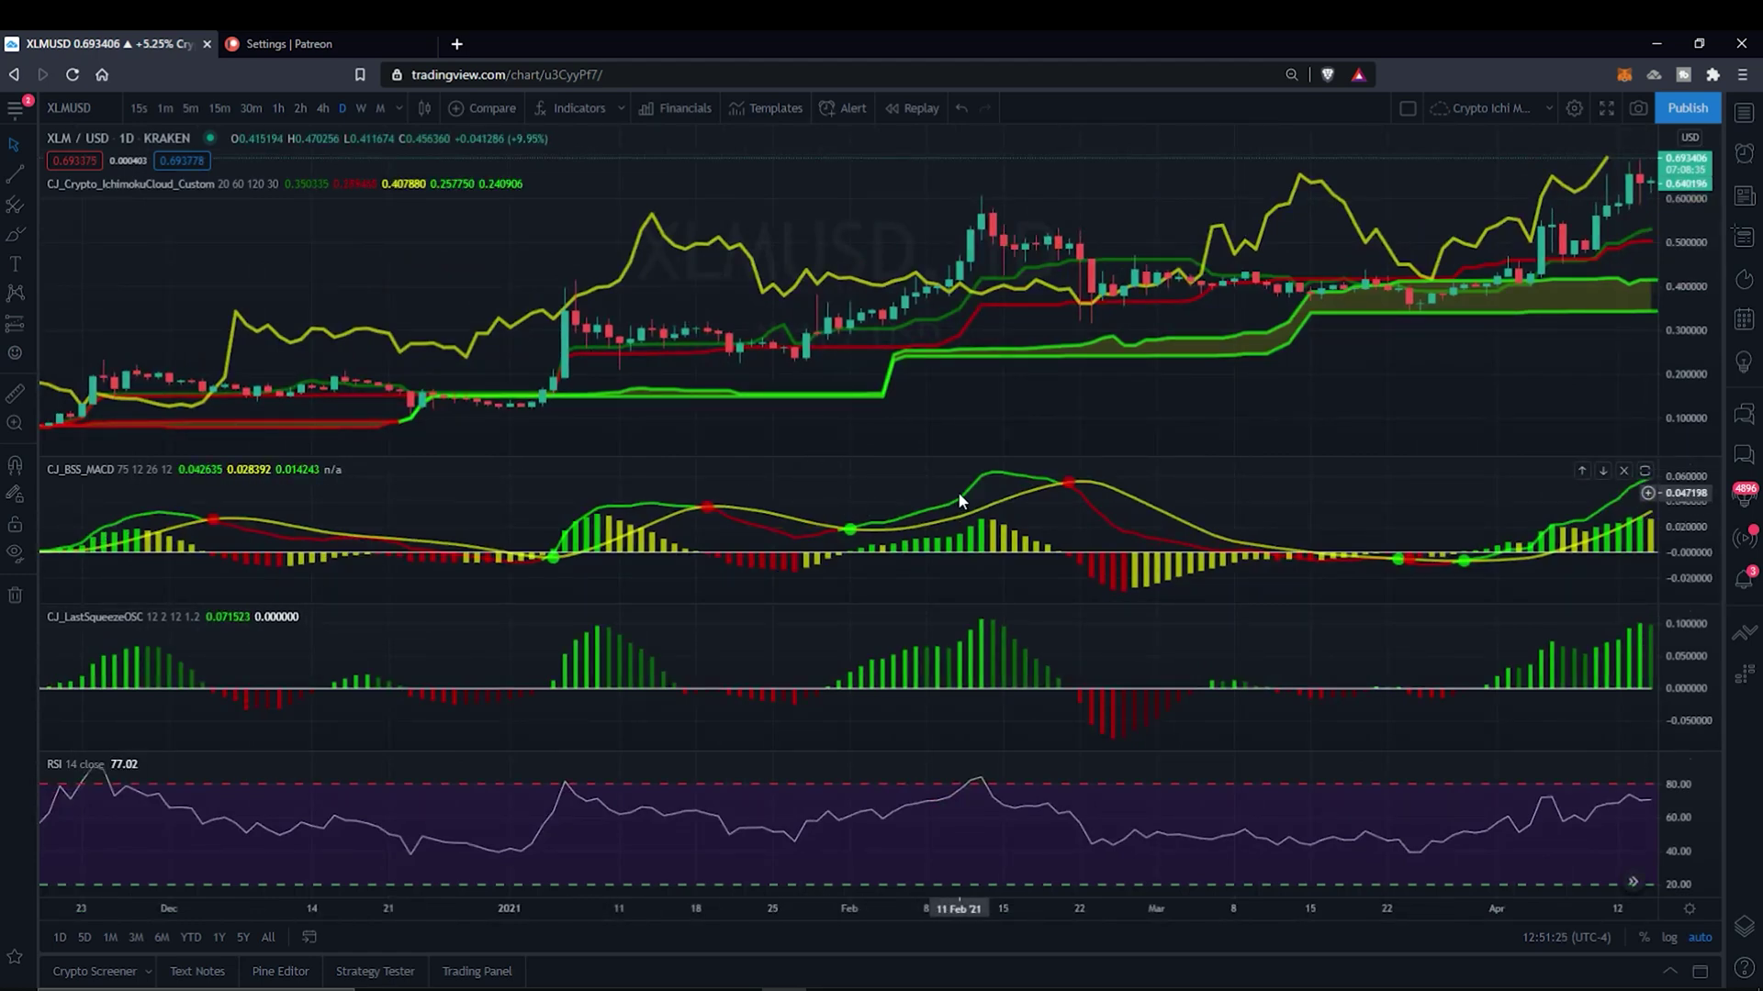
{"action": "left_click_drag", "start_coordinate": [708, 510], "coordinate": [1219, 569]}
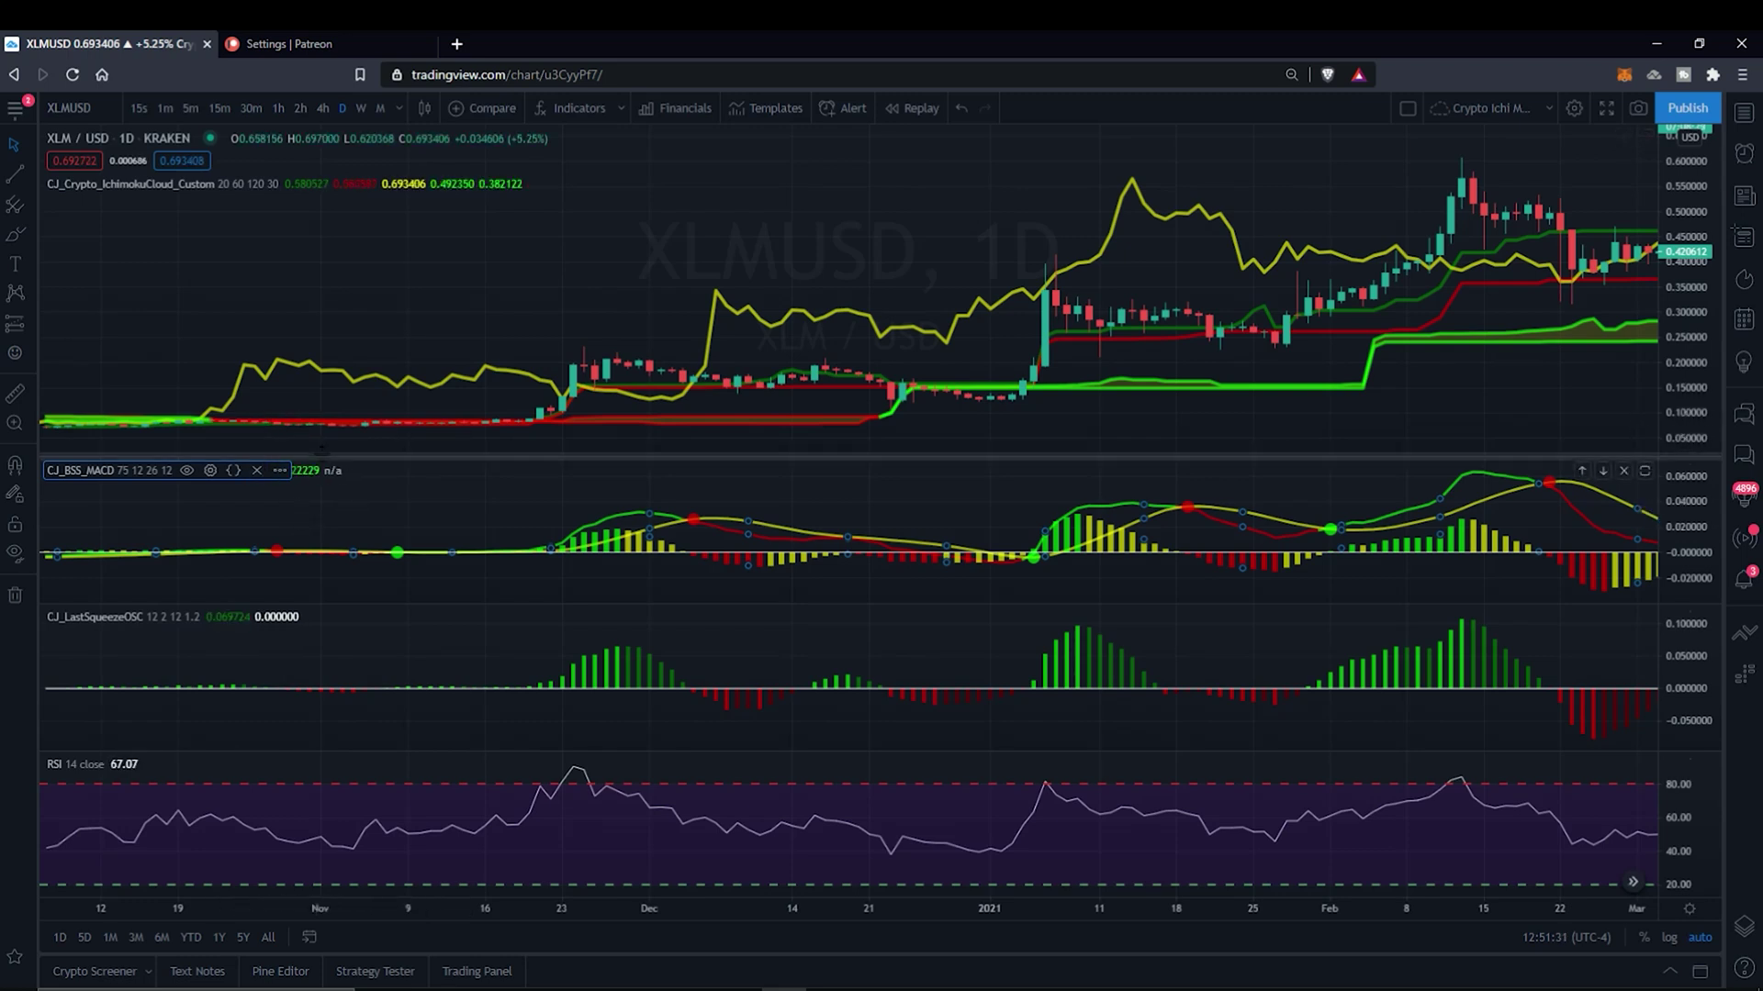
{"action": "left_click", "coordinate": [403, 509]}
{"action": "left_click_drag", "start_coordinate": [896, 584], "coordinate": [484, 584]}
{"action": "left_click_drag", "start_coordinate": [776, 608], "coordinate": [776, 603]}
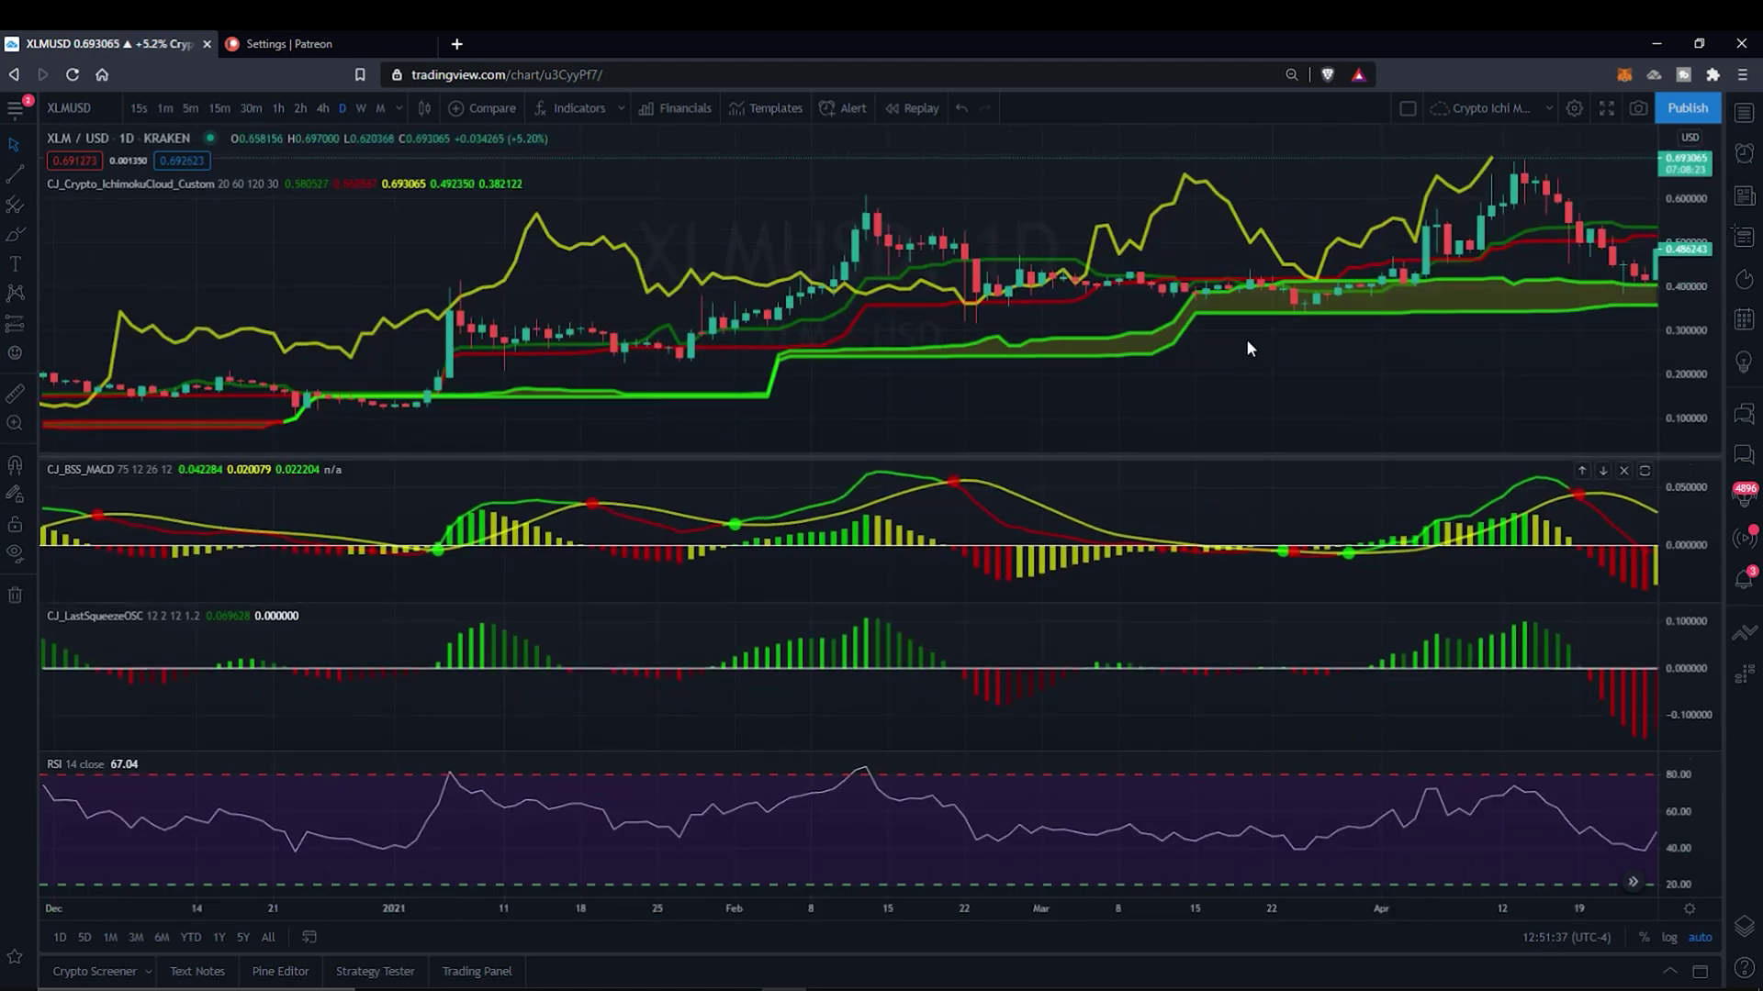
{"action": "left_click_drag", "start_coordinate": [1361, 432], "coordinate": [951, 514]}
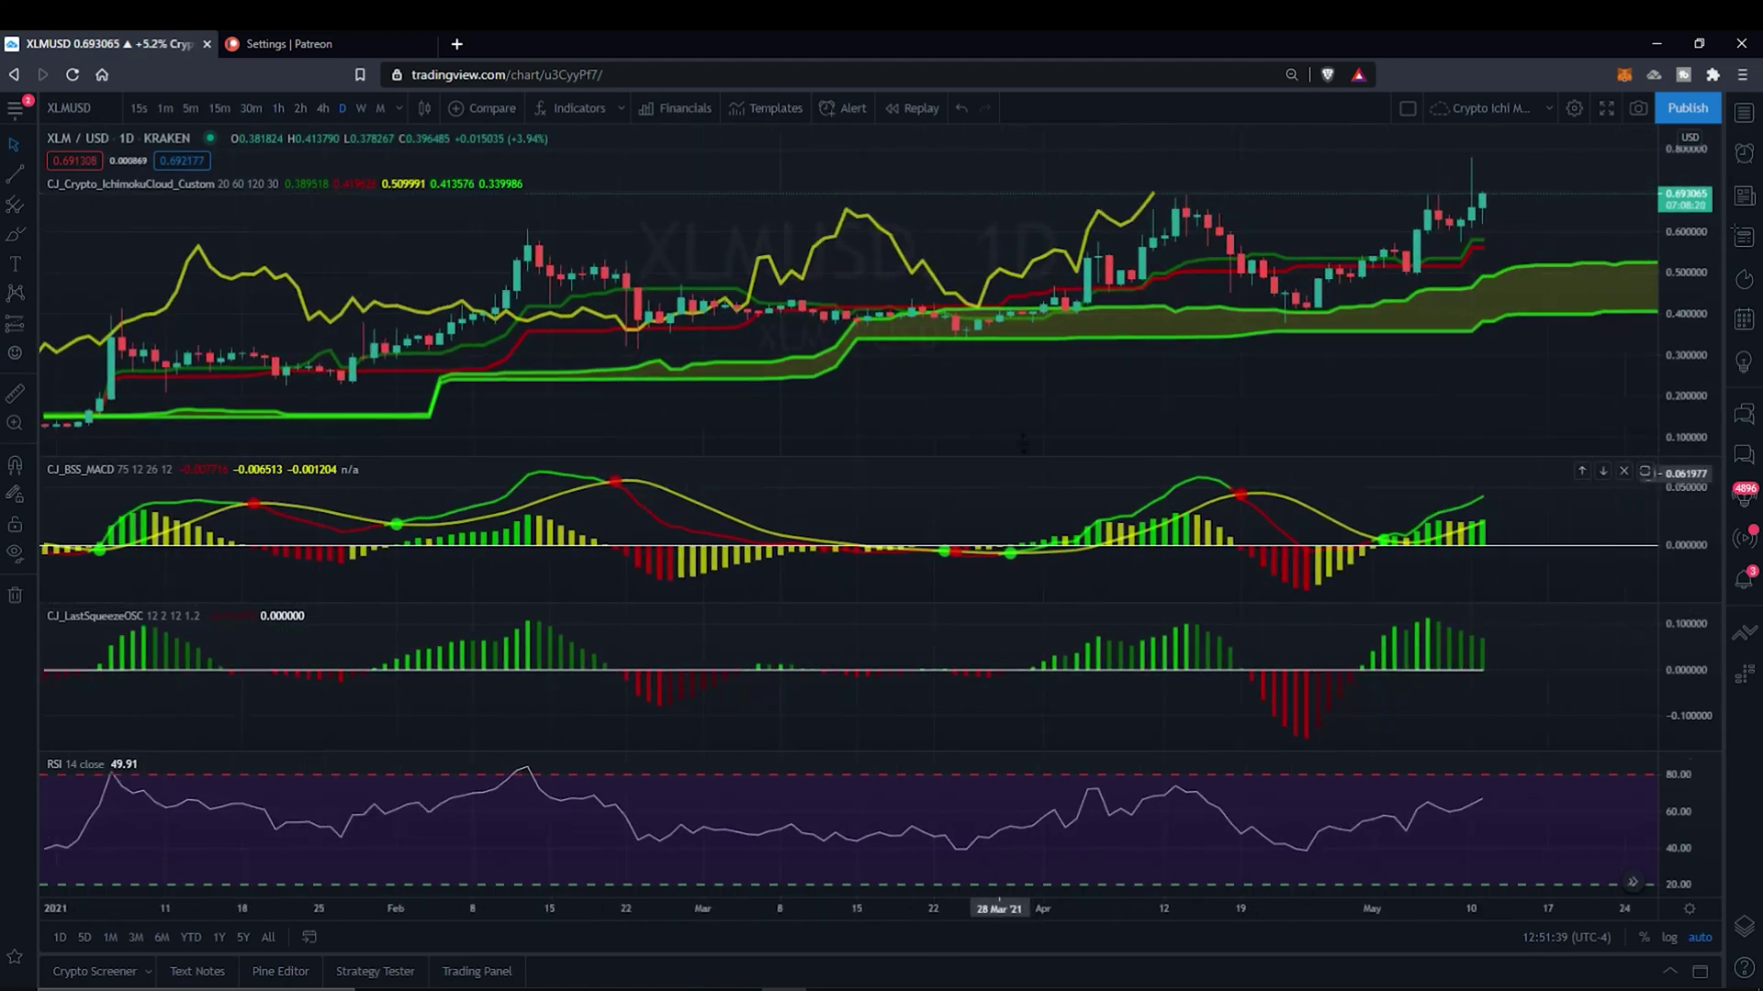